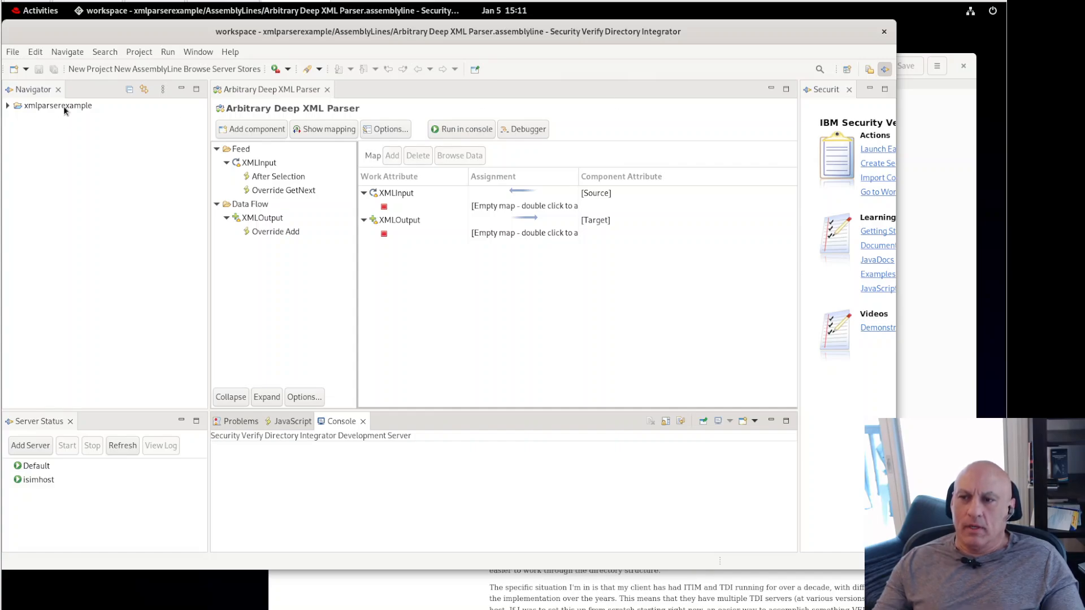
# Step: Expand xmlparserexample and its AssemblyLines folder to reveal the Arbitrary Deep XML Parser
pyautogui.click(8, 106)
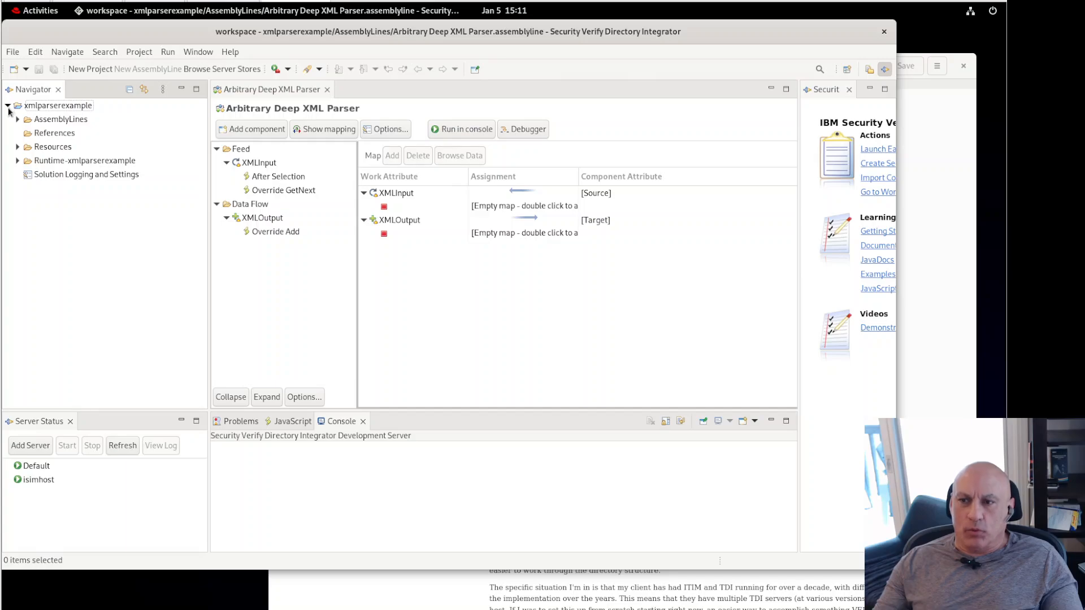
pyautogui.click(17, 119)
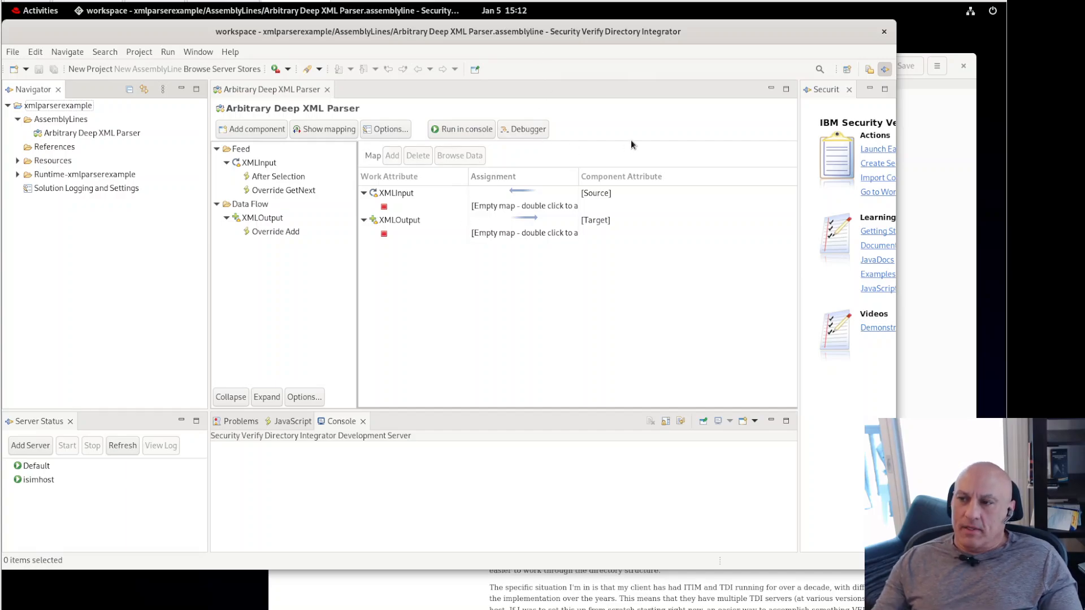
pyautogui.click(324, 470)
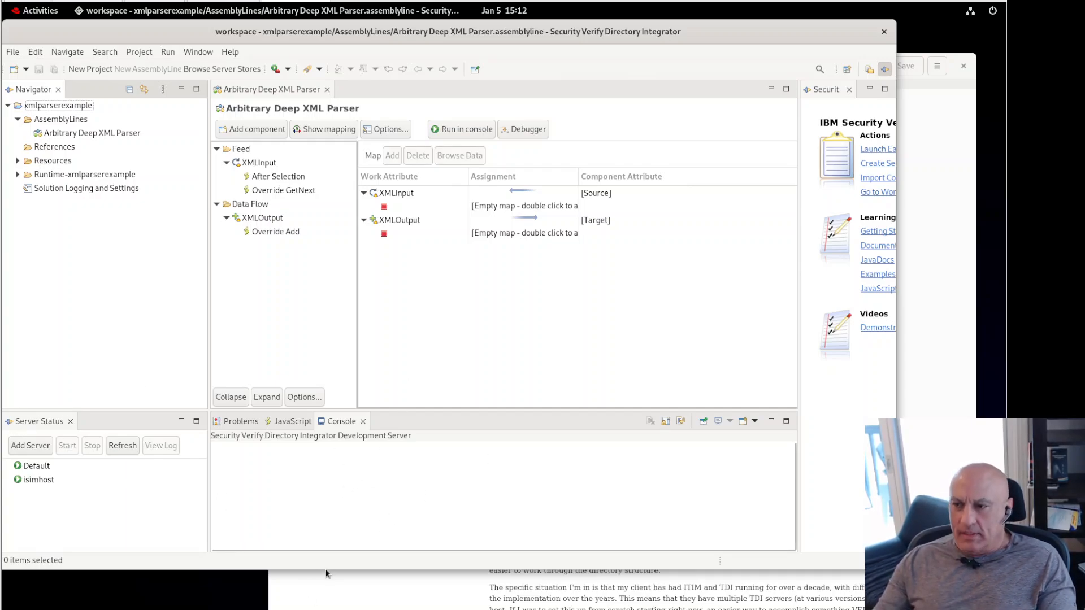
# Step: In Terminal, delete the stray /opt/IBM/TDI/logs folder with rm -rf logs and confirm it's gone
pyautogui.hotkey('alt', 'Tab')
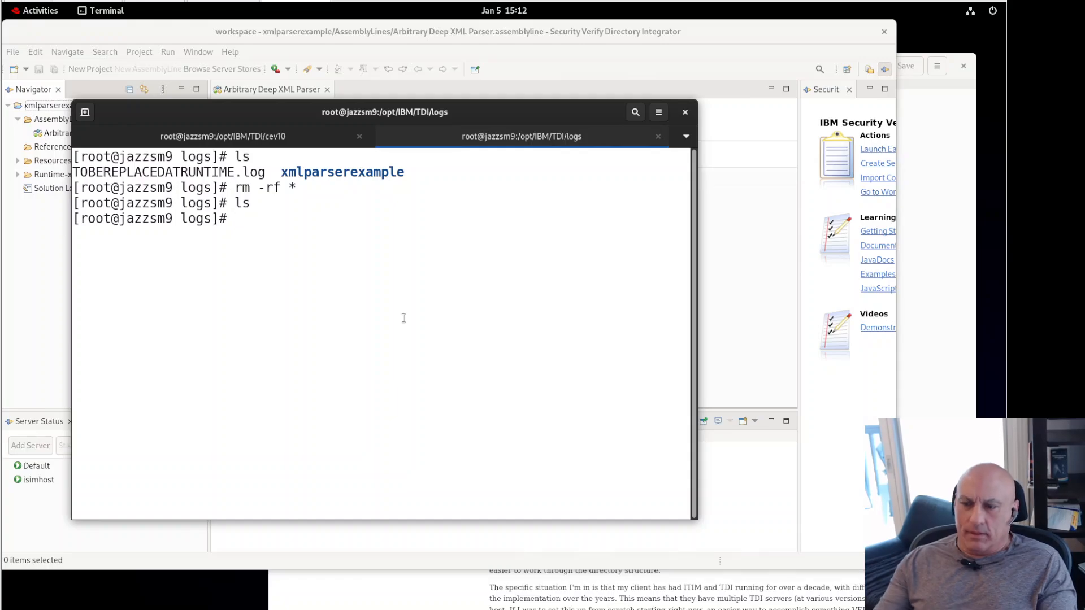
pyautogui.write('pwd')
pyautogui.press('Return')
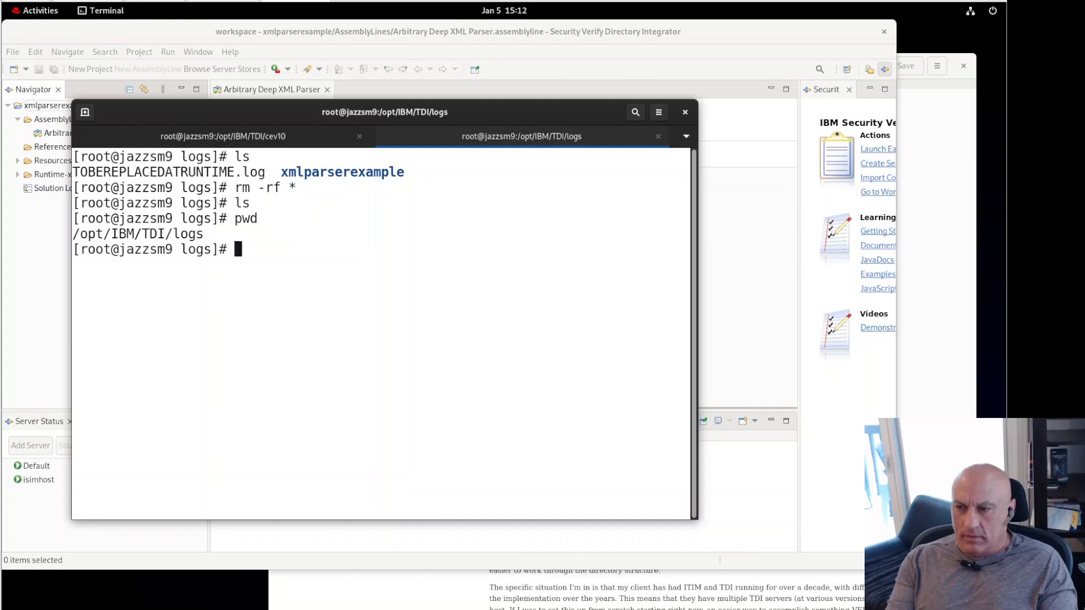
pyautogui.write('ls')
pyautogui.press('Return')
pyautogui.write('cd ..')
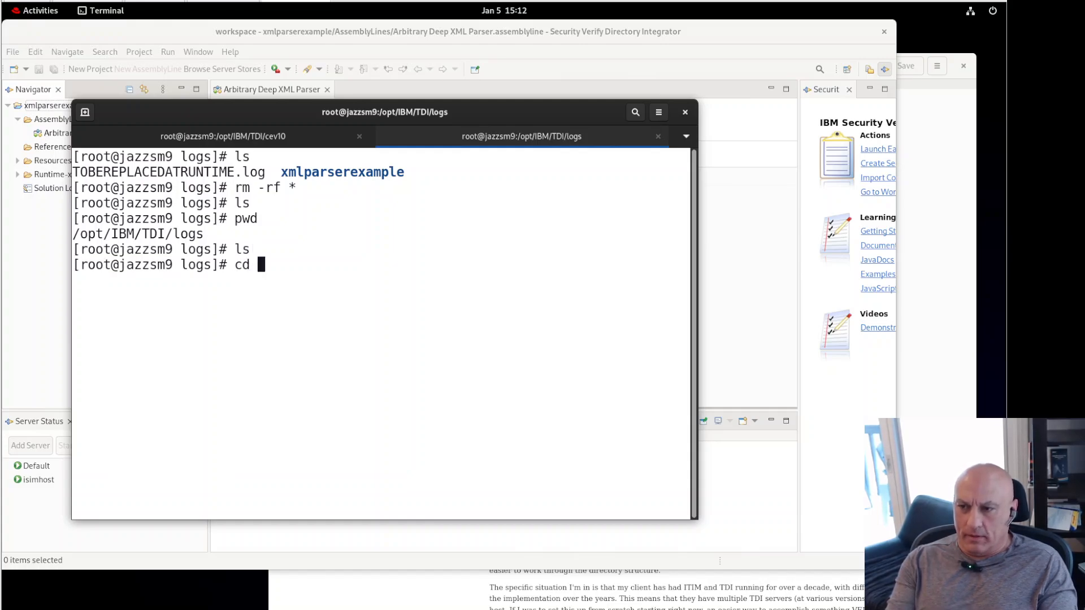
pyautogui.press('Return')
pyautogui.write('ls -l')
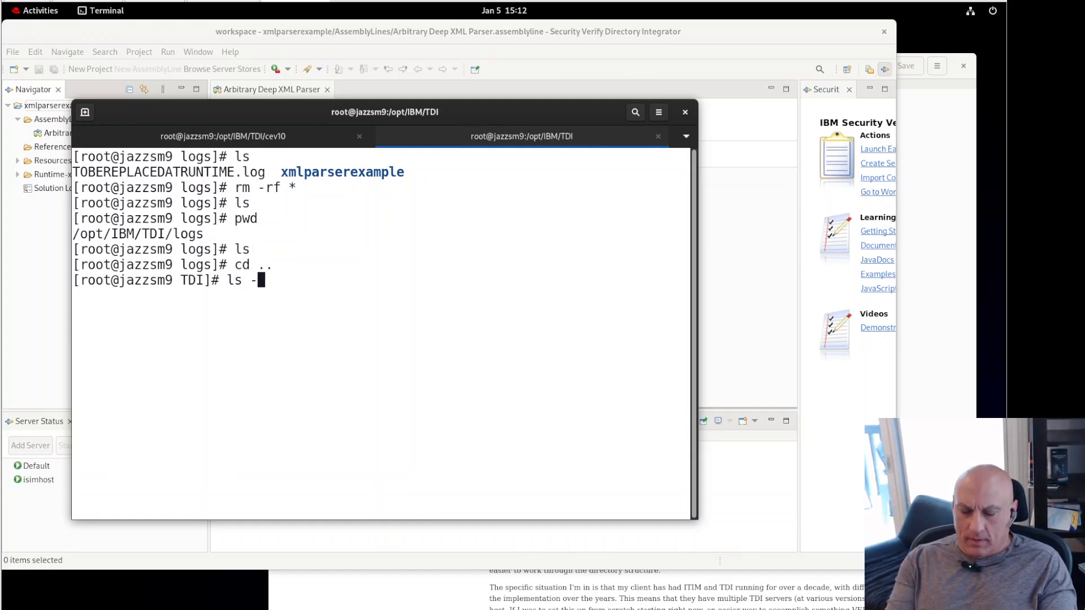
pyautogui.press('Return')
pyautogui.write('rm -rf logs')
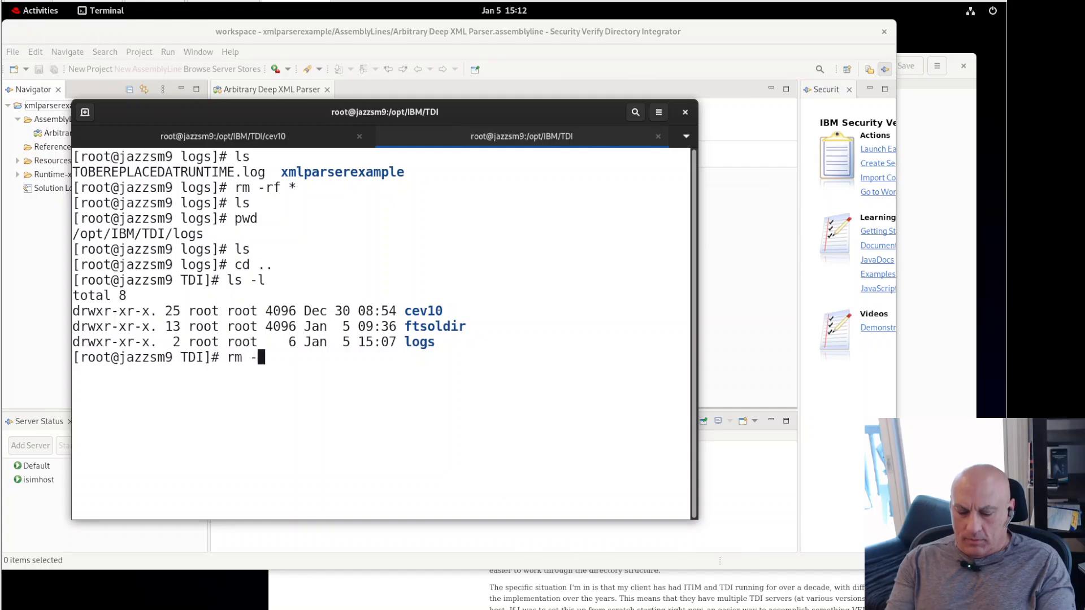
pyautogui.press('Return')
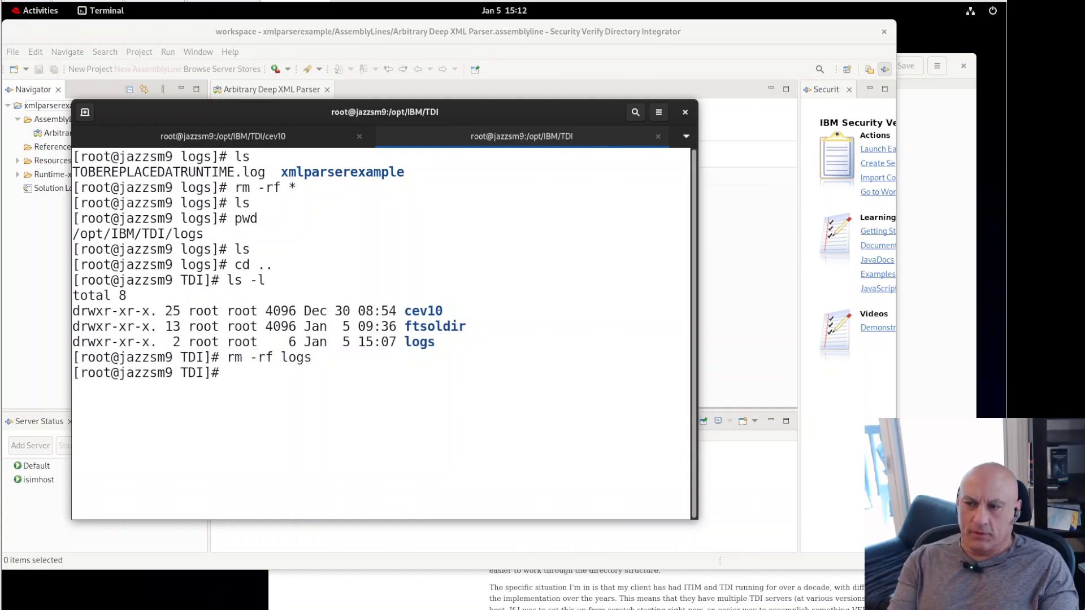
pyautogui.write('ls')
pyautogui.press('Return')
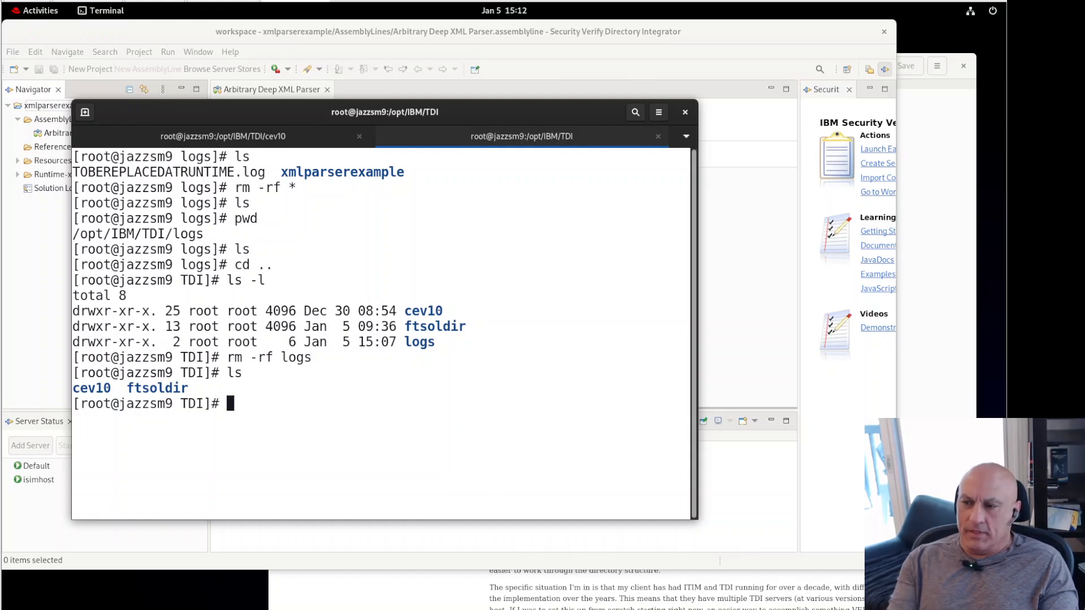
# Step: Go into ftsoldir/logs and list its six ibmdi log files in detail with ls -l
pyautogui.write('cd ft')
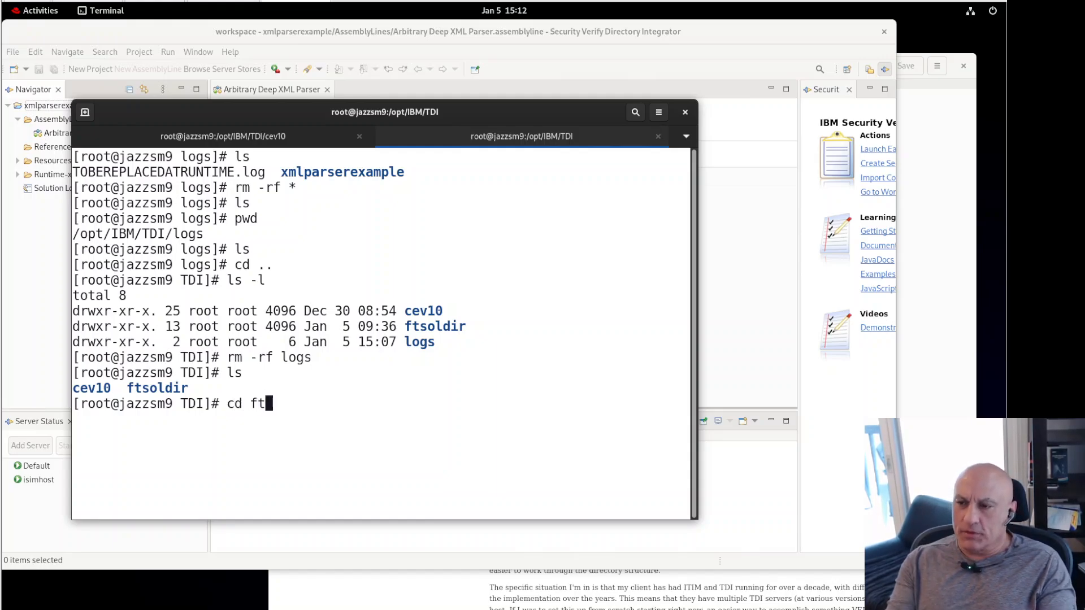
pyautogui.press('Tab')
pyautogui.write('logs')
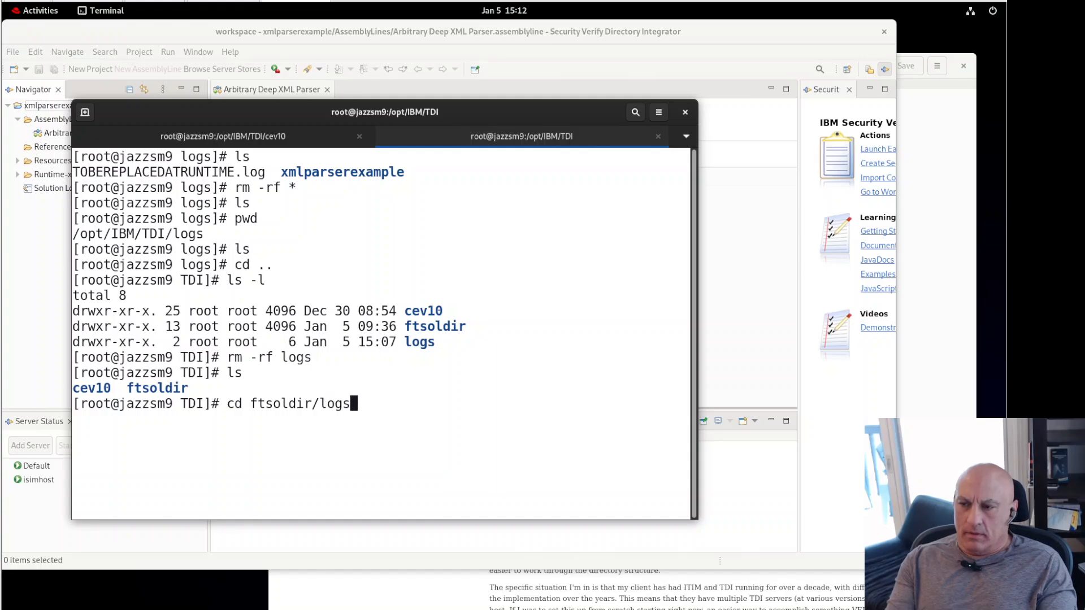
pyautogui.press('Return')
pyautogui.write('ls-l')
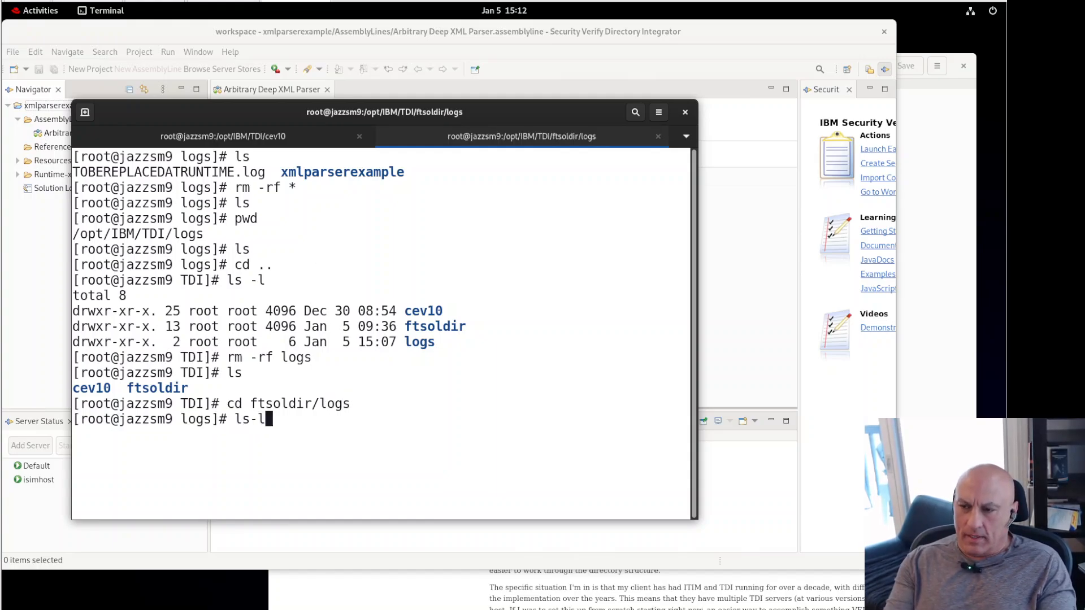
pyautogui.press('Return')
pyautogui.write('ls -l')
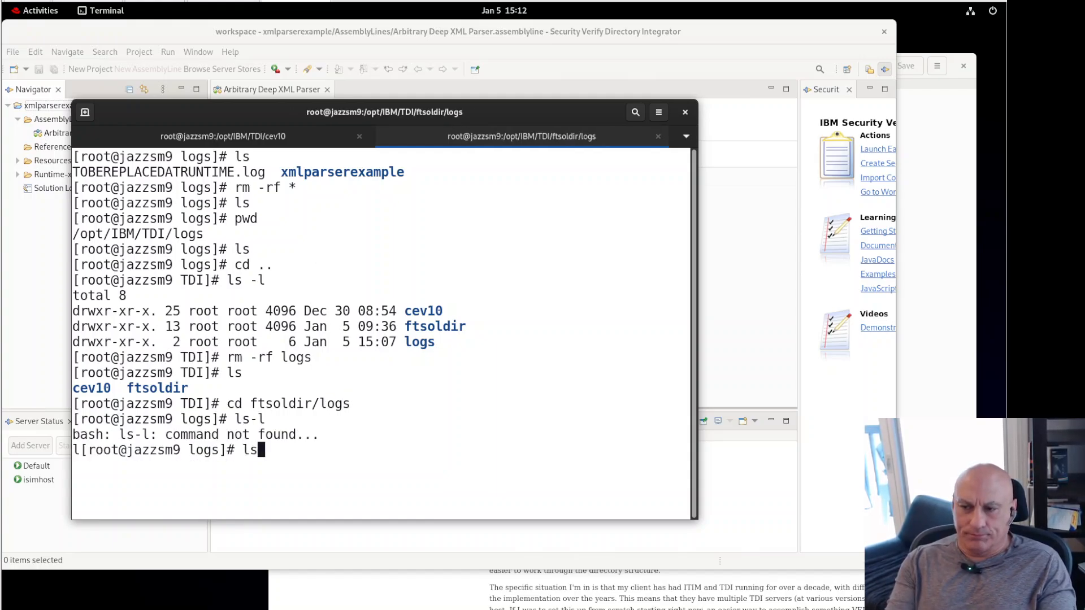
pyautogui.press('Return')
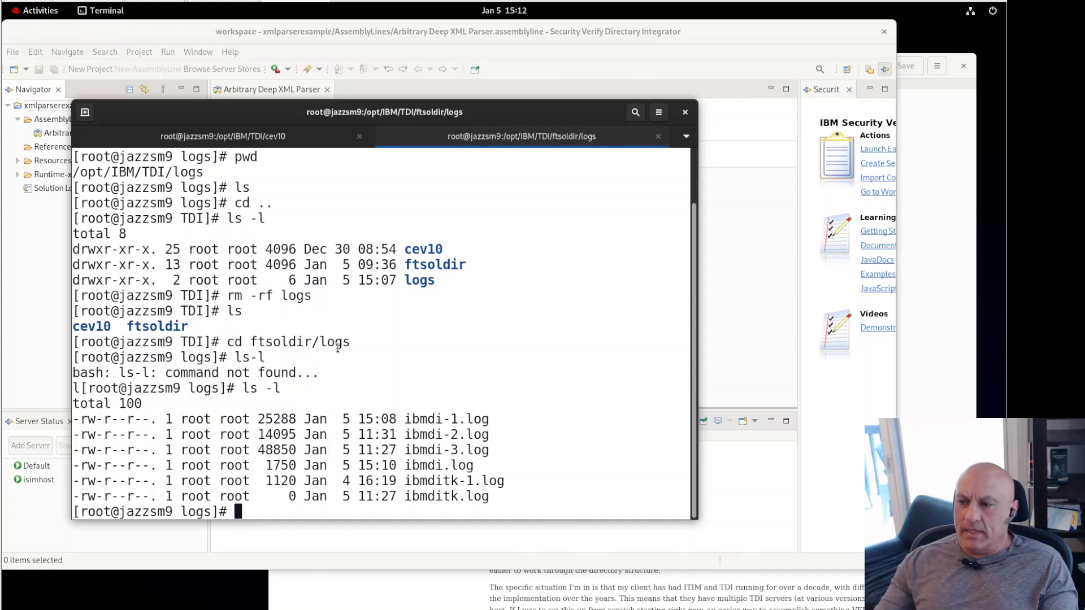
pyautogui.click(463, 34)
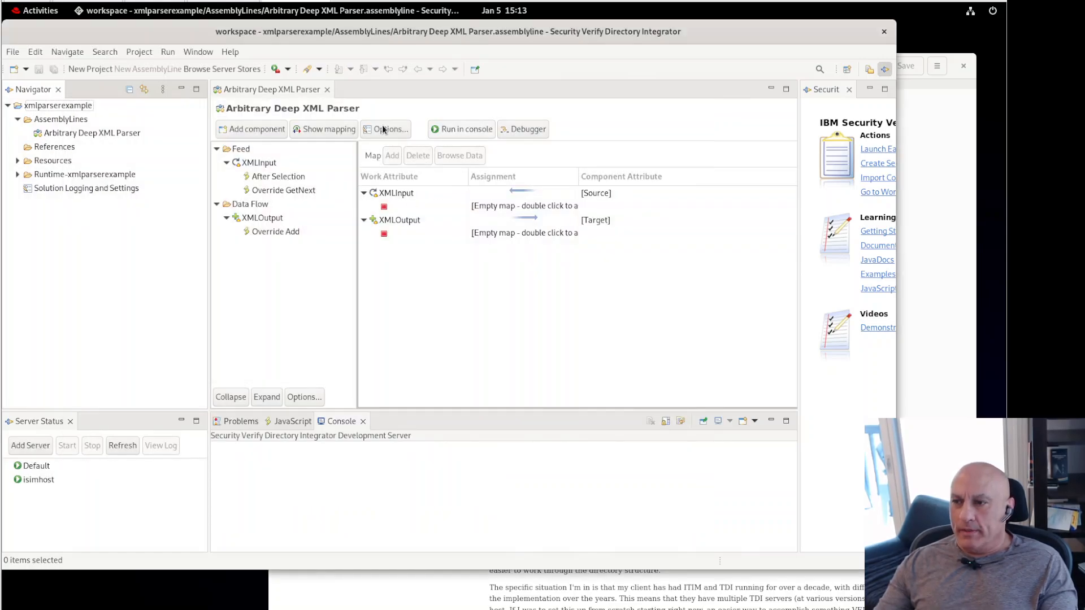
# Step: Turn off Detailed Log on XMLInput's Connection tab
pyautogui.click(258, 163)
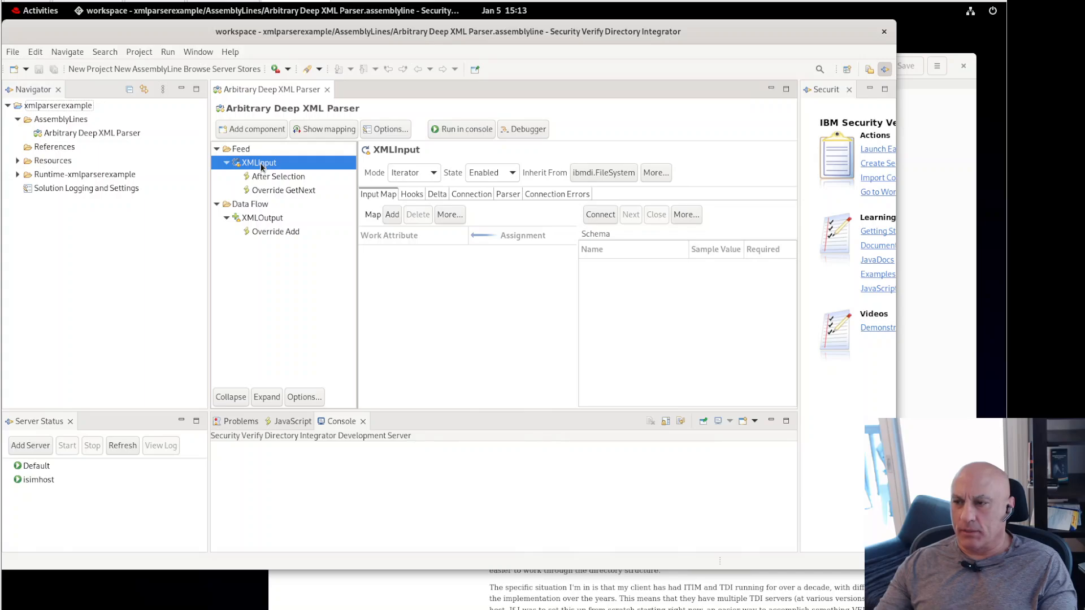
pyautogui.click(471, 194)
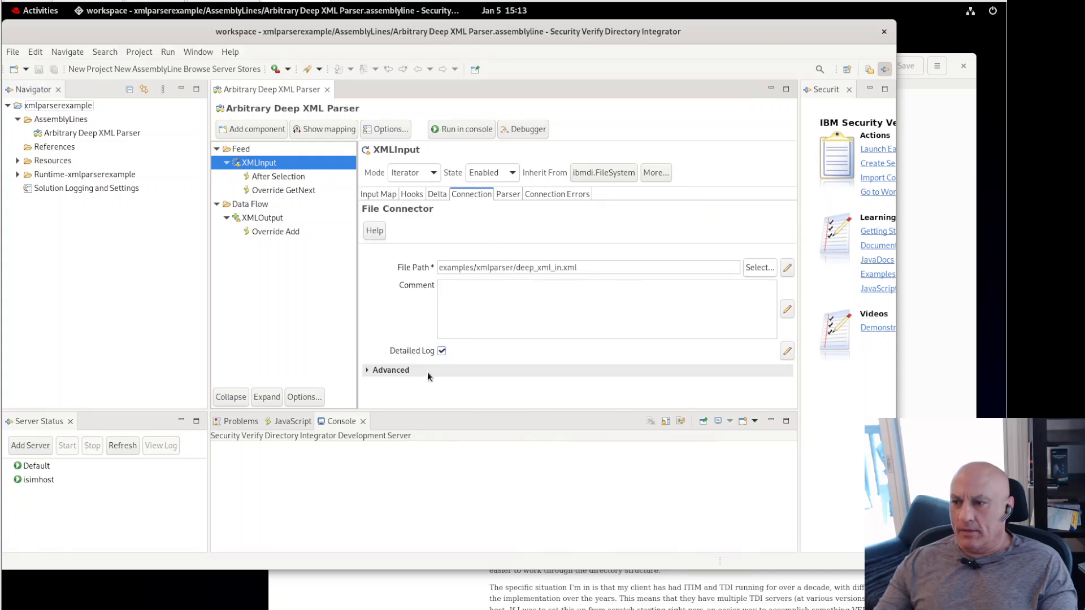
pyautogui.click(441, 352)
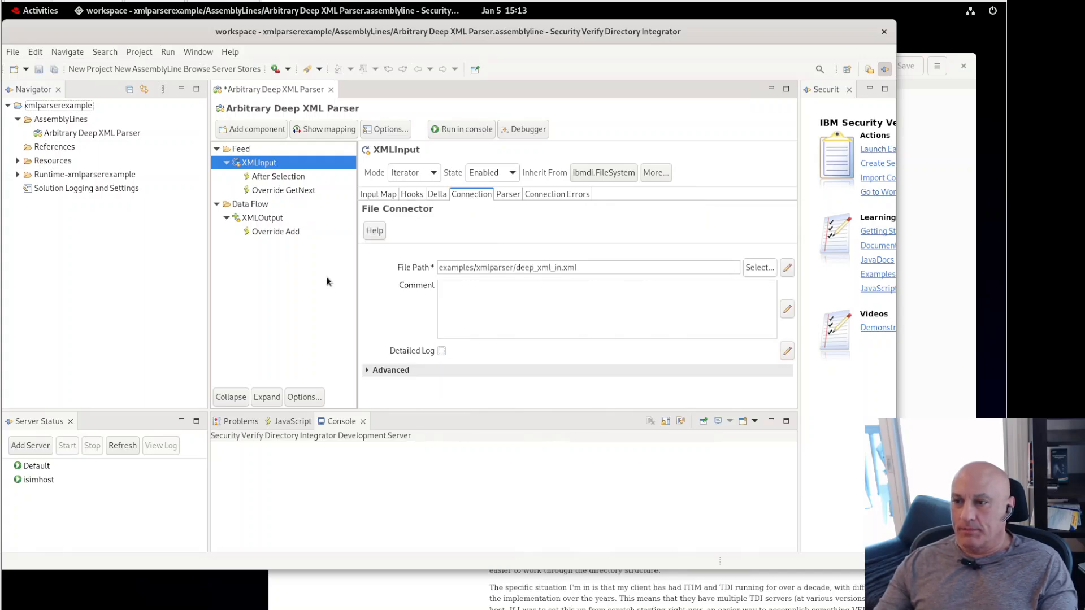
# Step: Review XMLOutput's connection settings, then run the assembly line in a console
pyautogui.click(272, 221)
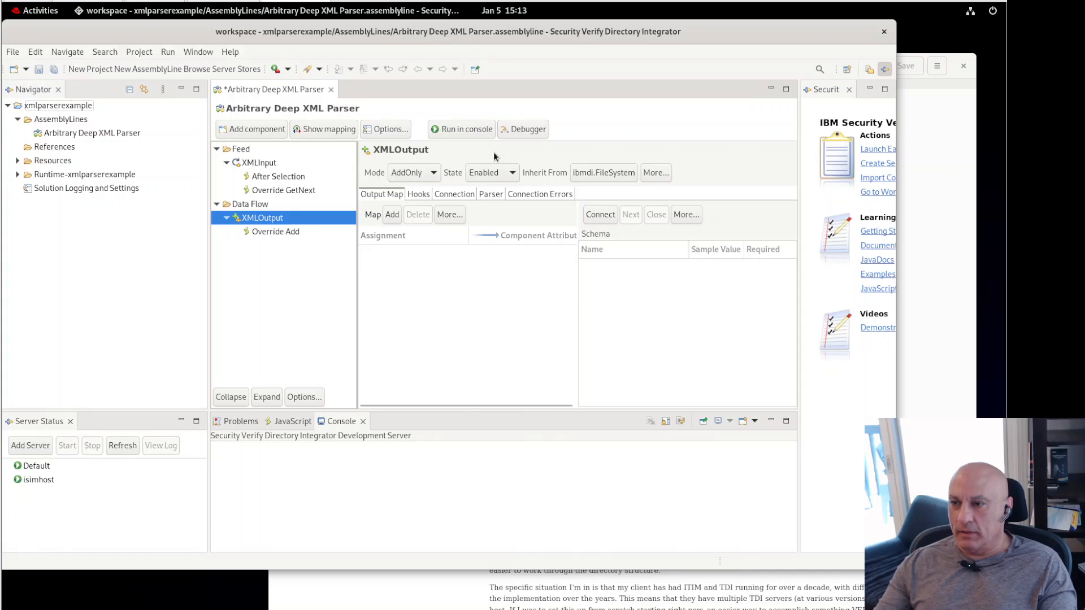
pyautogui.click(445, 193)
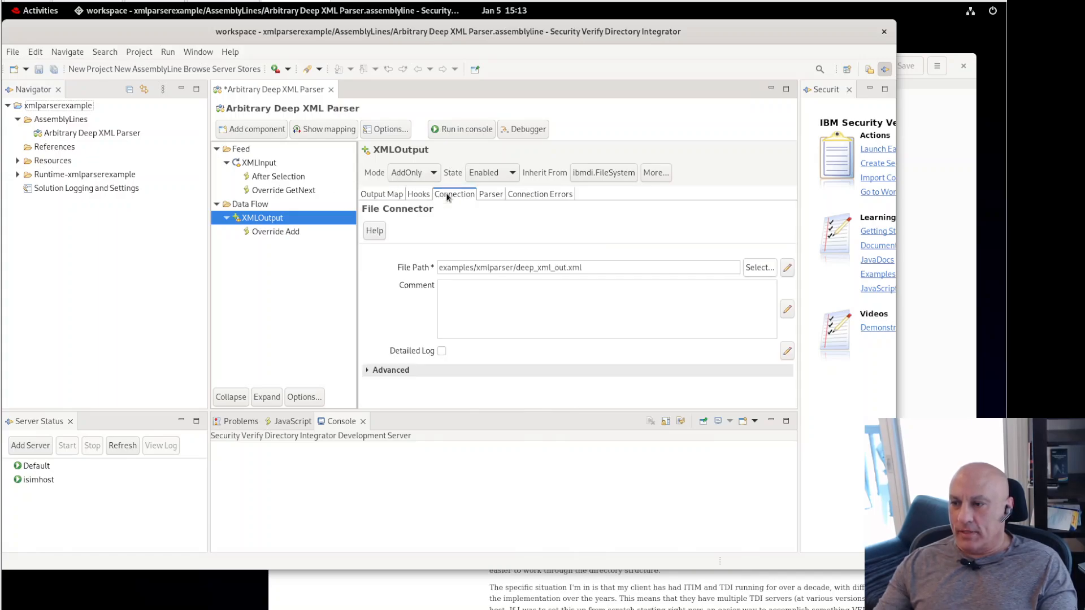
pyautogui.click(252, 165)
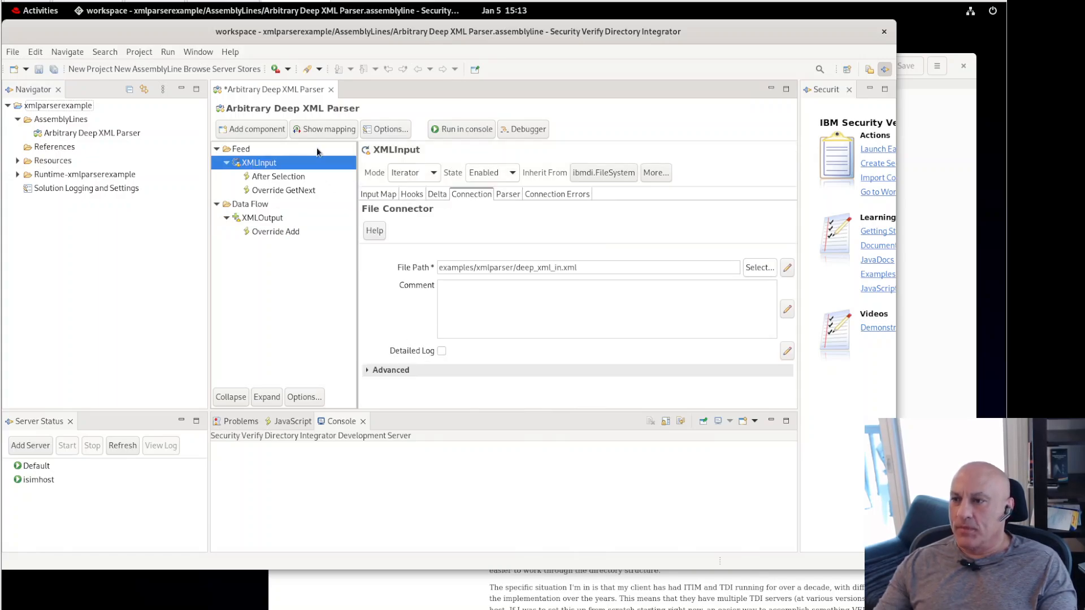
pyautogui.click(448, 130)
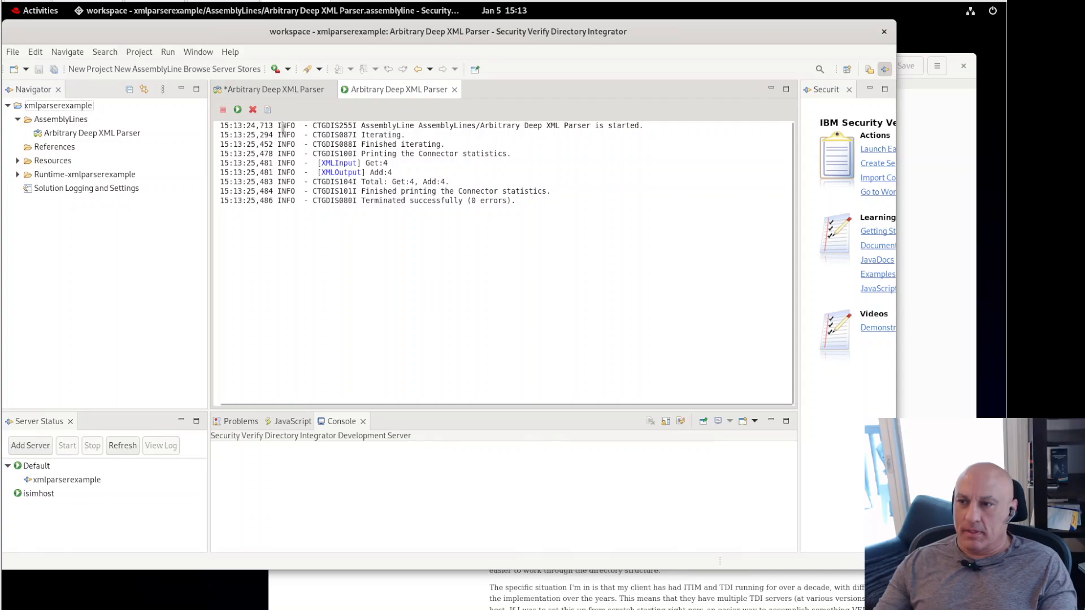
# Step: Review the console log confirming Get:4, Add:4 and successful termination with 0 errors
pyautogui.doubleClick(284, 125)
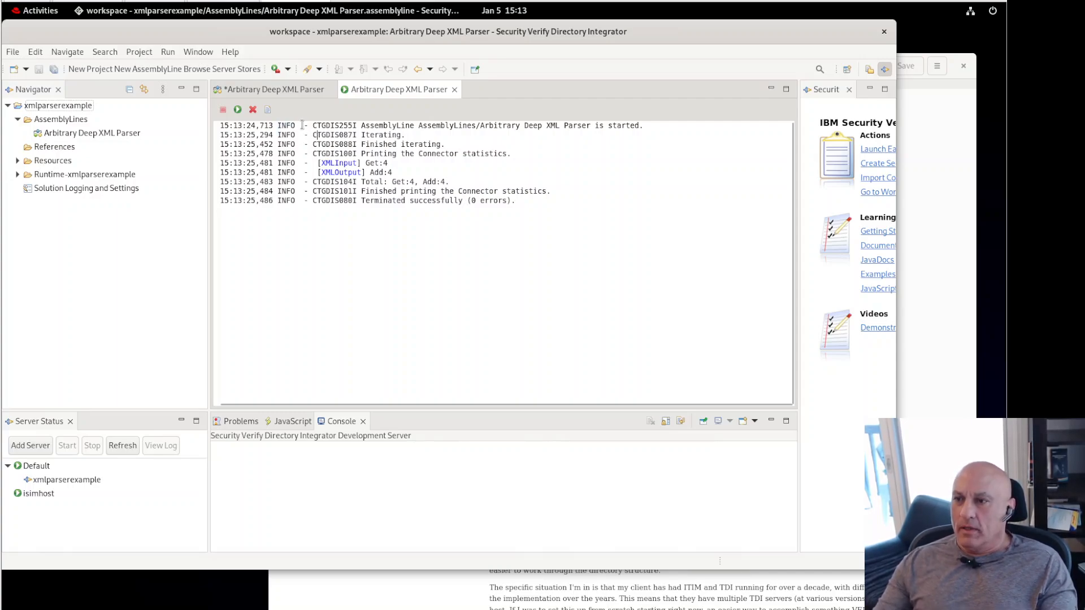
pyautogui.moveTo(304, 125); pyautogui.dragTo(493, 191)
pyautogui.click(354, 134)
pyautogui.click(404, 124)
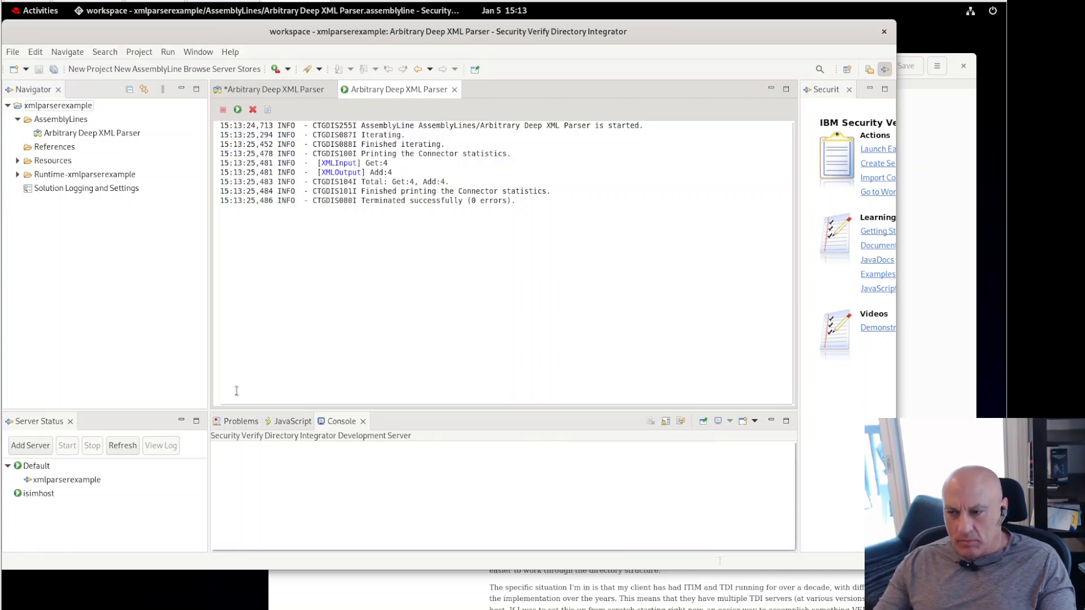
pyautogui.hotkey('alt', 'Tab')
pyautogui.press('Escape')
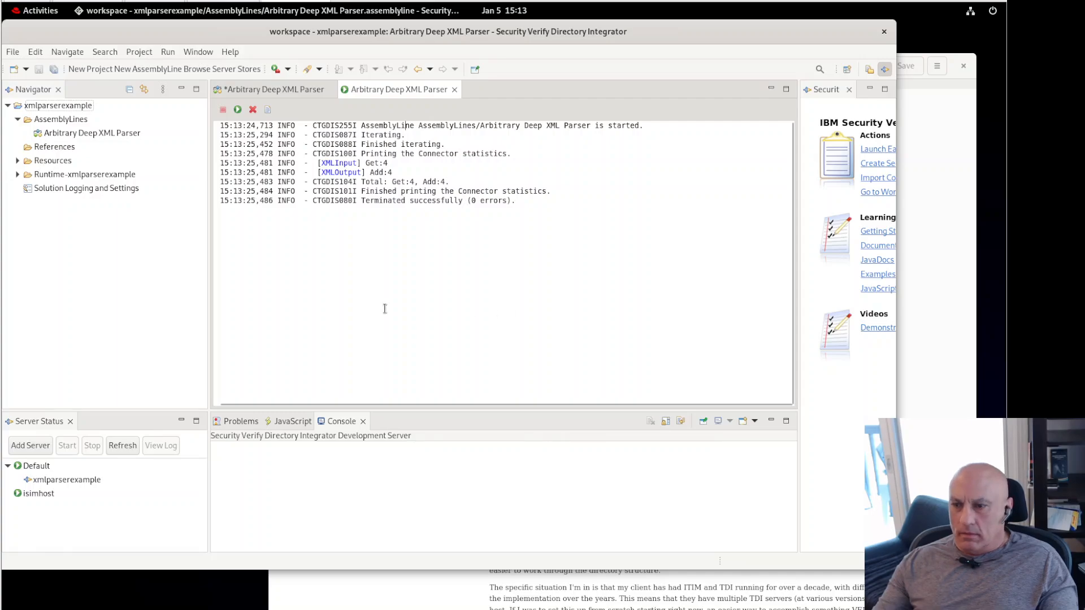
pyautogui.hotkey('alt', 'Tab')
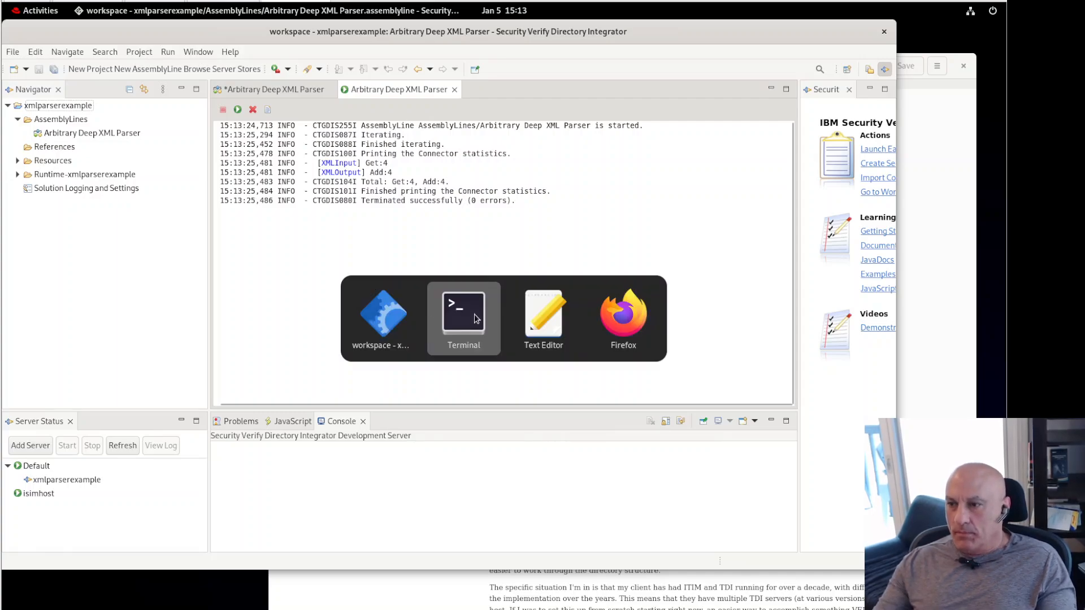
# Step: Open ibmdi.log in vi and move up to the latest run's entries
pyautogui.write('vi')
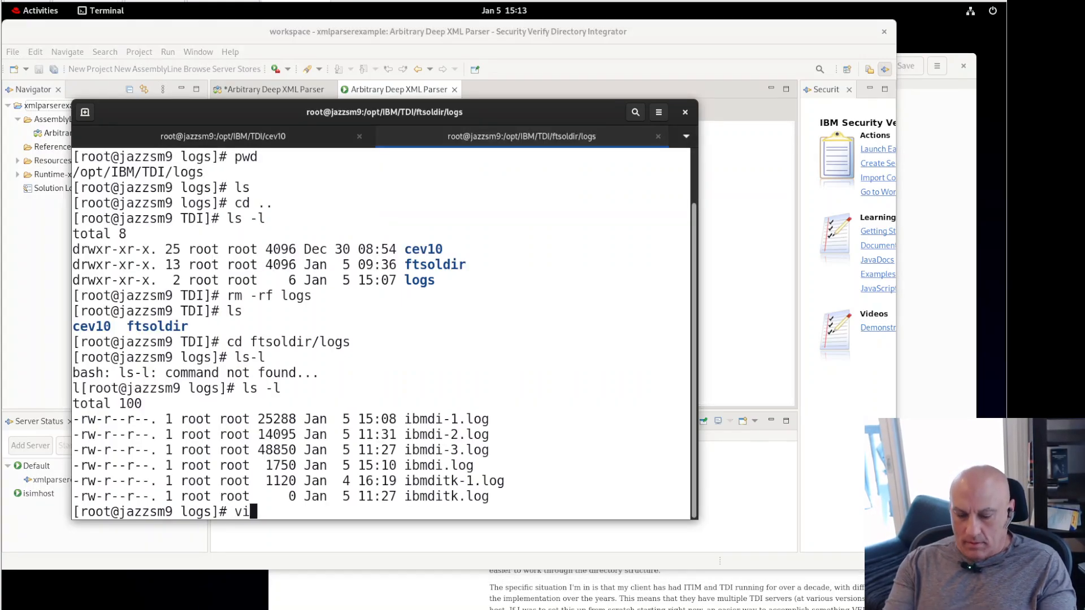
pyautogui.write(' ibmdi.log')
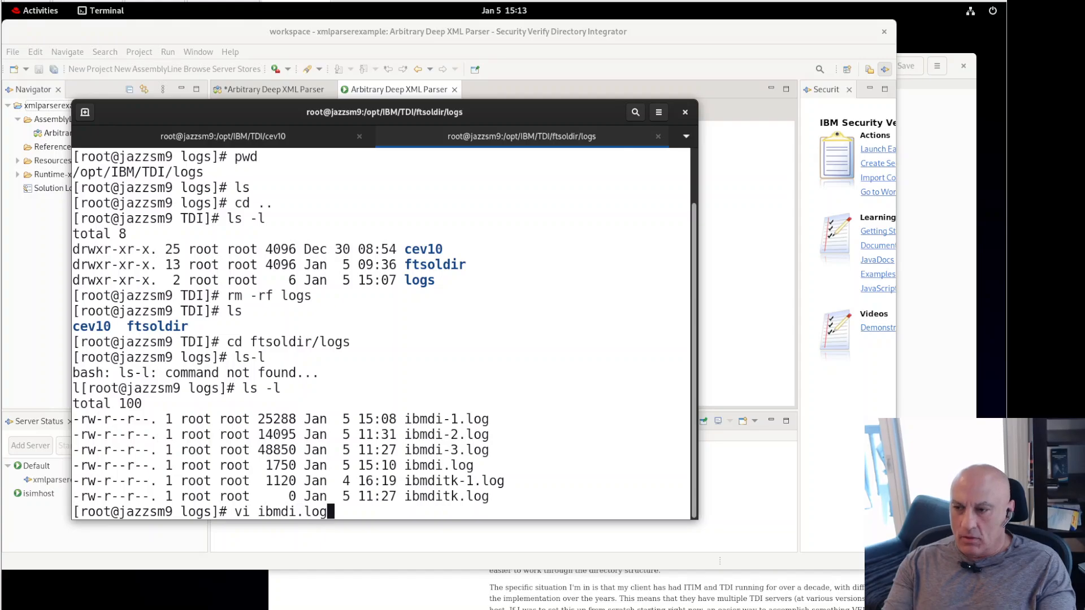
pyautogui.press('Return')
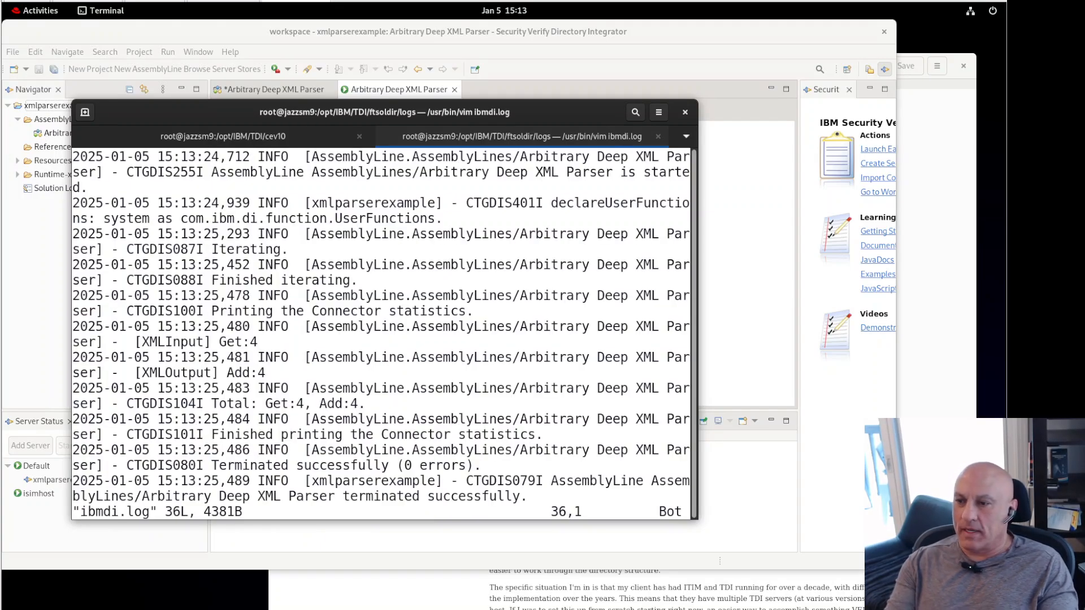
pyautogui.press('Up')
pyautogui.press('Up')
pyautogui.press('Up')
pyautogui.press('Up')
pyautogui.press('Up')
pyautogui.press('Up')
pyautogui.press('Up')
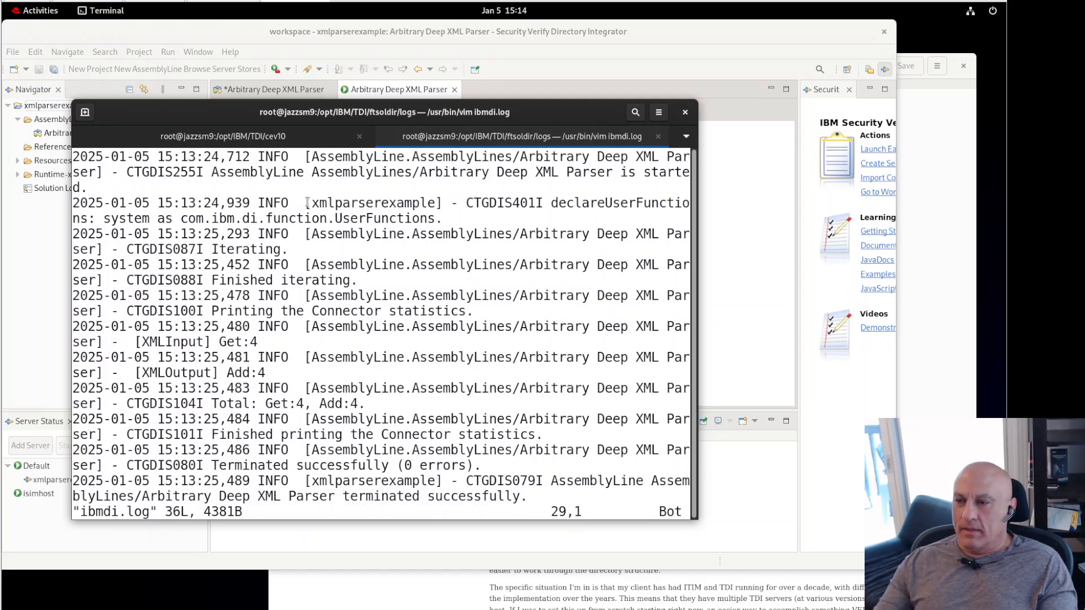
# Step: Highlight the [xmlparserexample] tag and AssemblyLine Iterating entries, then quit vi with :q
pyautogui.moveTo(305, 203); pyautogui.dragTo(441, 204)
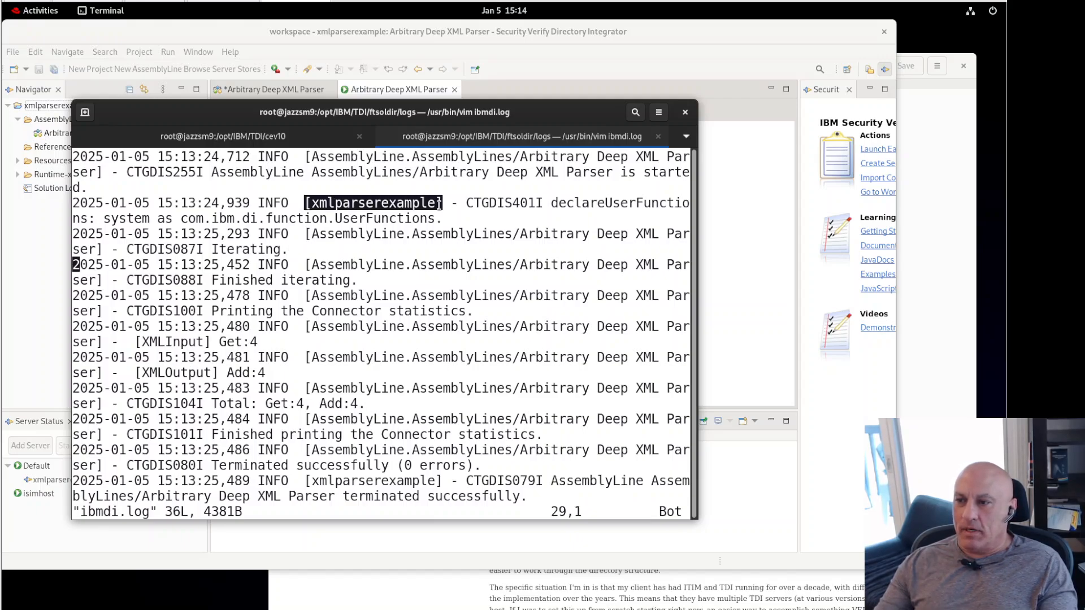
pyautogui.click(307, 203)
pyautogui.moveTo(305, 203); pyautogui.dragTo(442, 204)
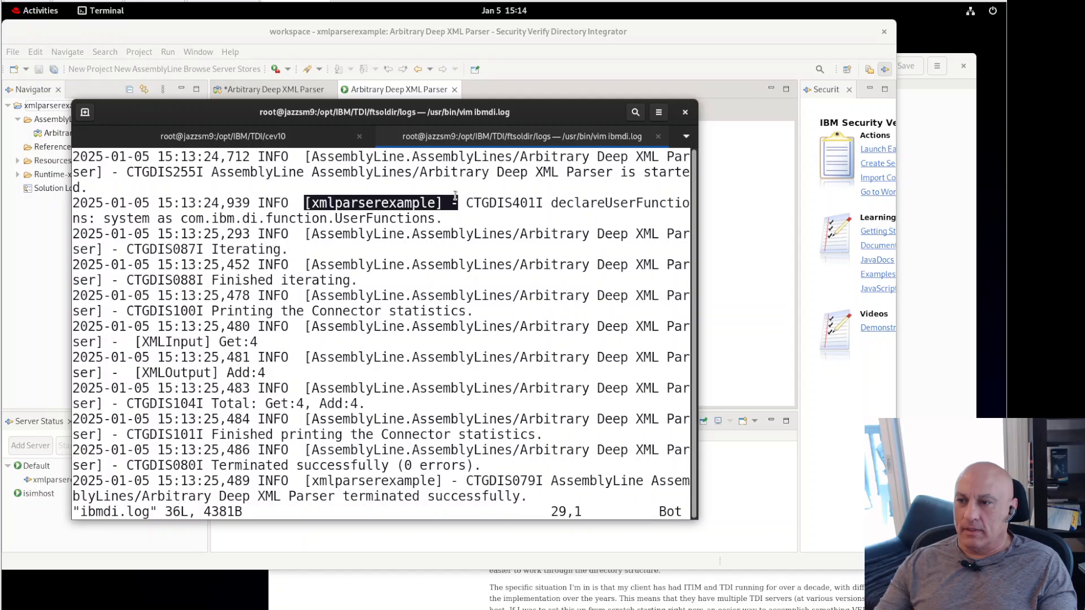
pyautogui.click(346, 220)
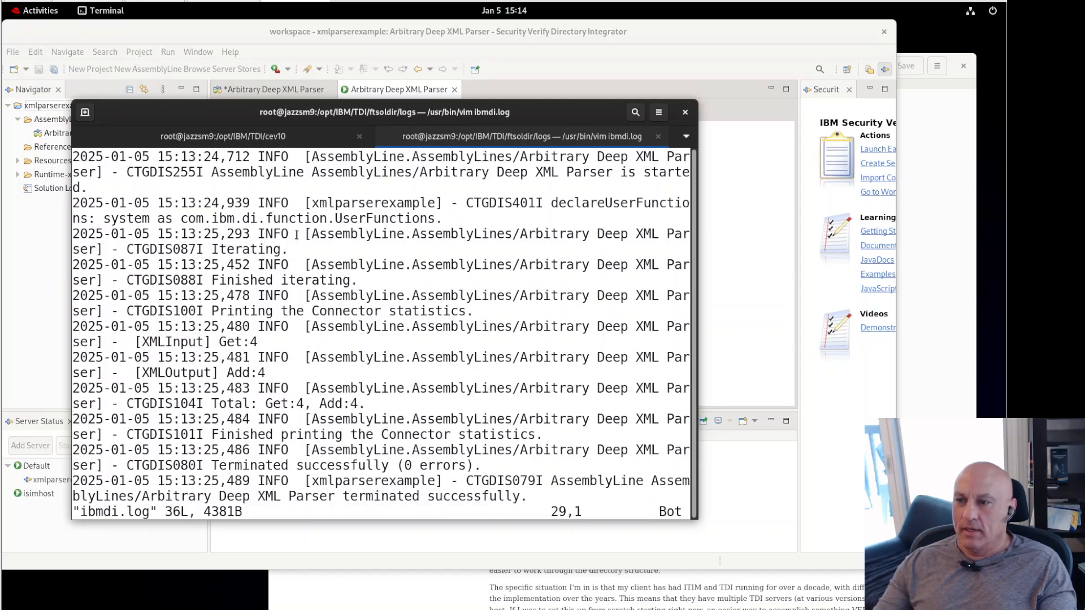
pyautogui.moveTo(305, 234); pyautogui.dragTo(566, 236)
pyautogui.click(388, 239)
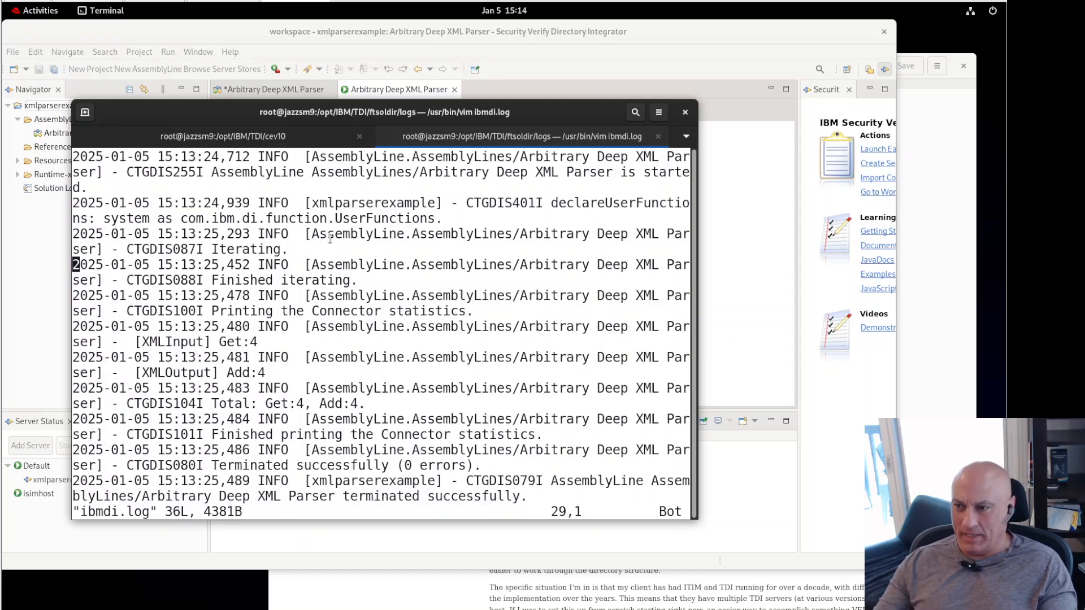
pyautogui.moveTo(307, 234); pyautogui.dragTo(289, 249)
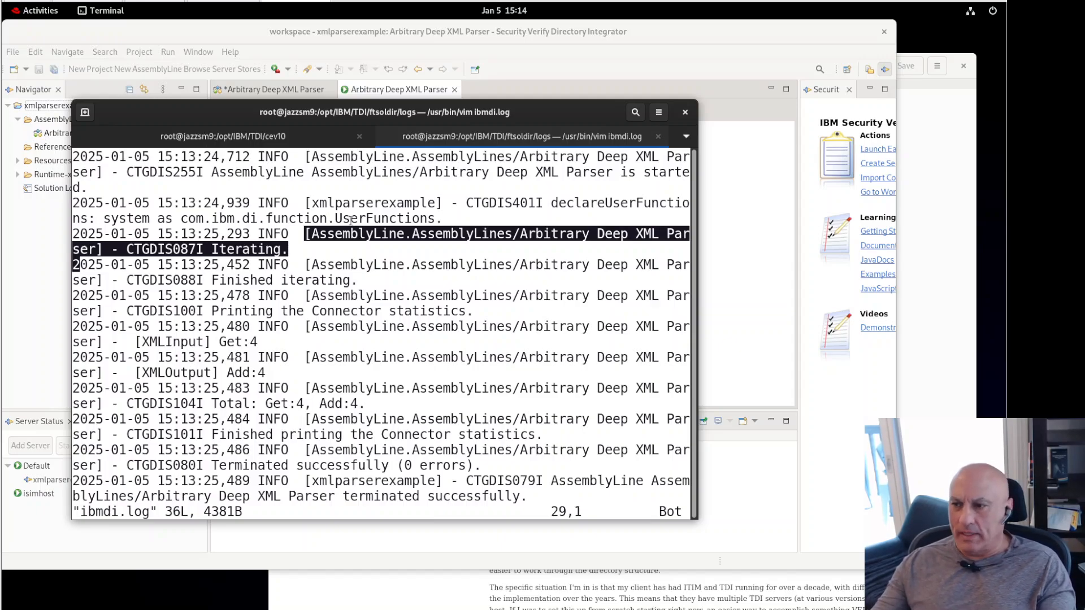
pyautogui.click(374, 255)
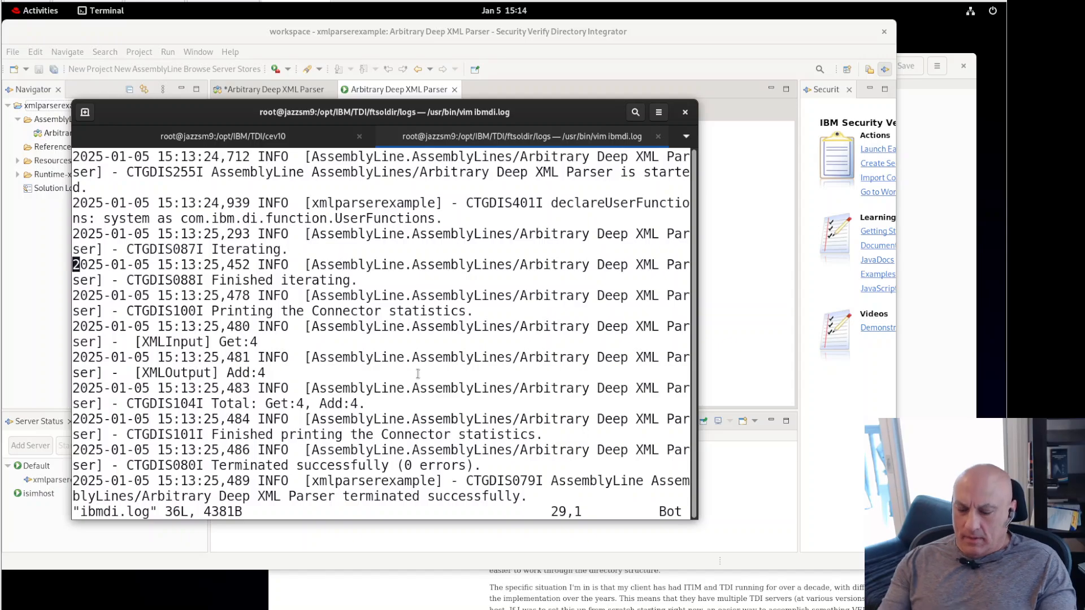
pyautogui.write(':q')
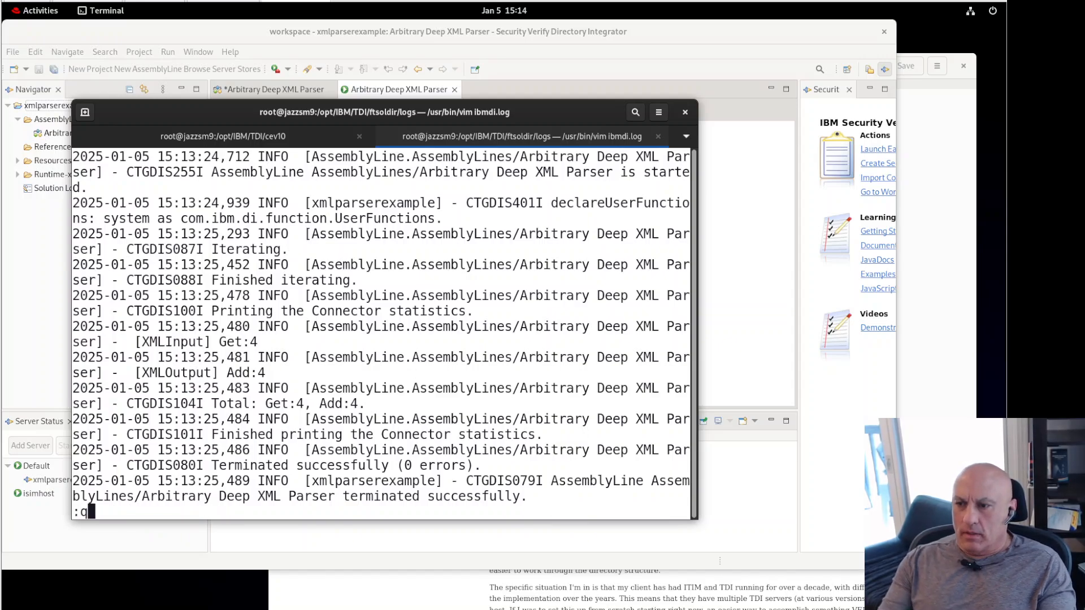
pyautogui.press('Return')
# Step: Open Log Settings for the Arbitrary Deep XML Parser assembly line from its Options menu
pyautogui.click(435, 33)
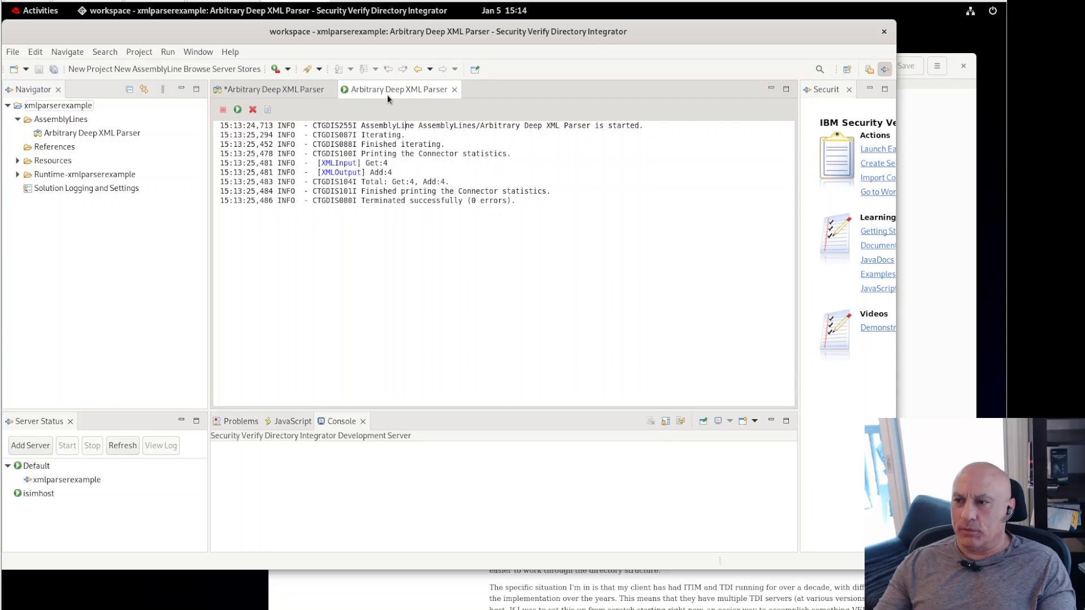
pyautogui.click(271, 90)
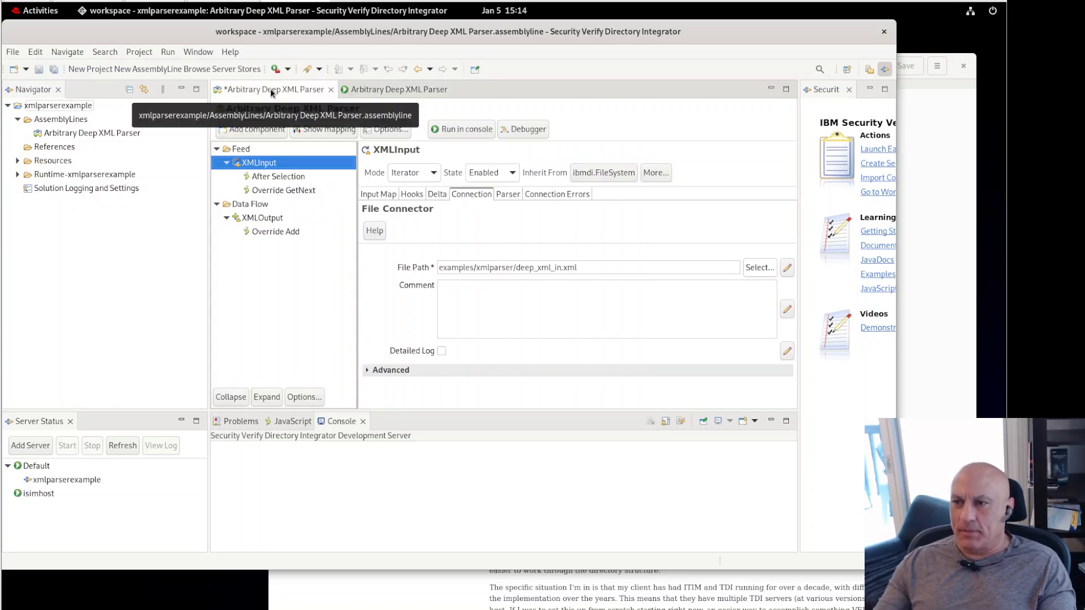
pyautogui.click(377, 129)
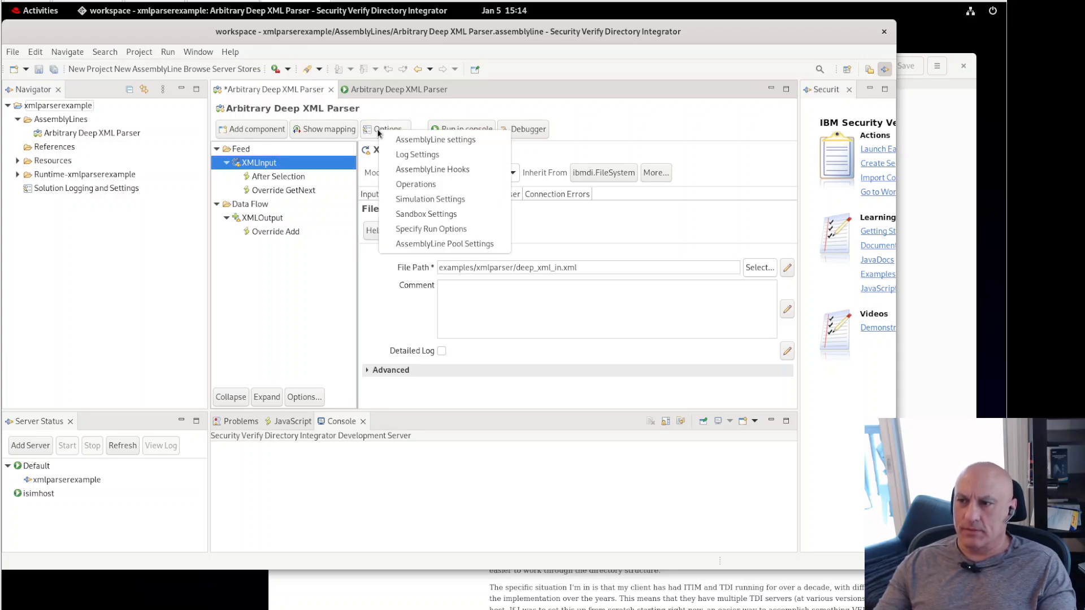
pyautogui.click(433, 155)
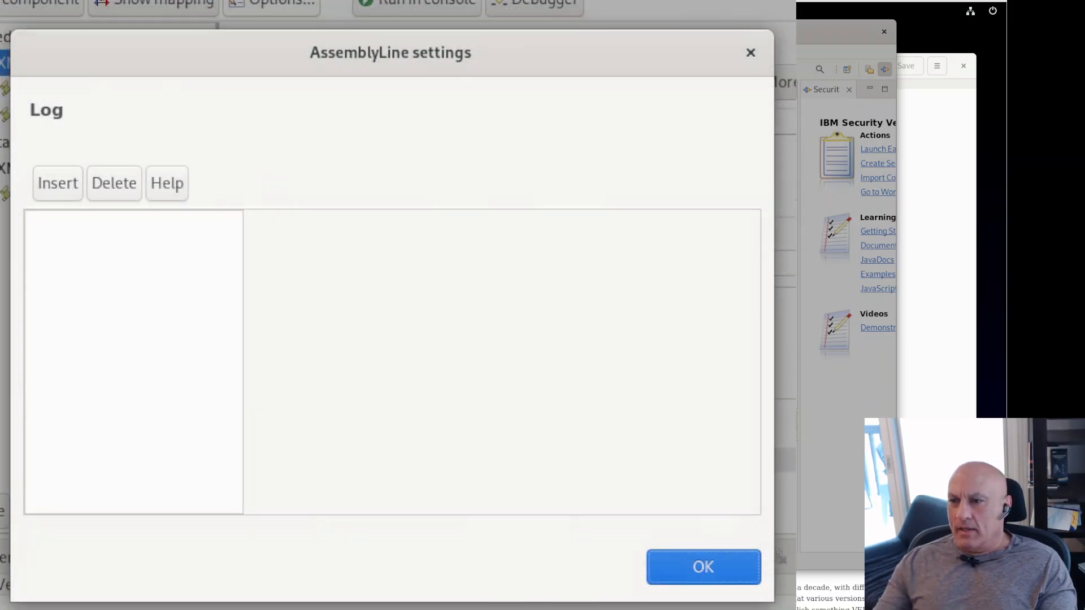
# Step: Insert an ibmdi.FileRollerAppender into the assembly line's log settings
pyautogui.click(63, 182)
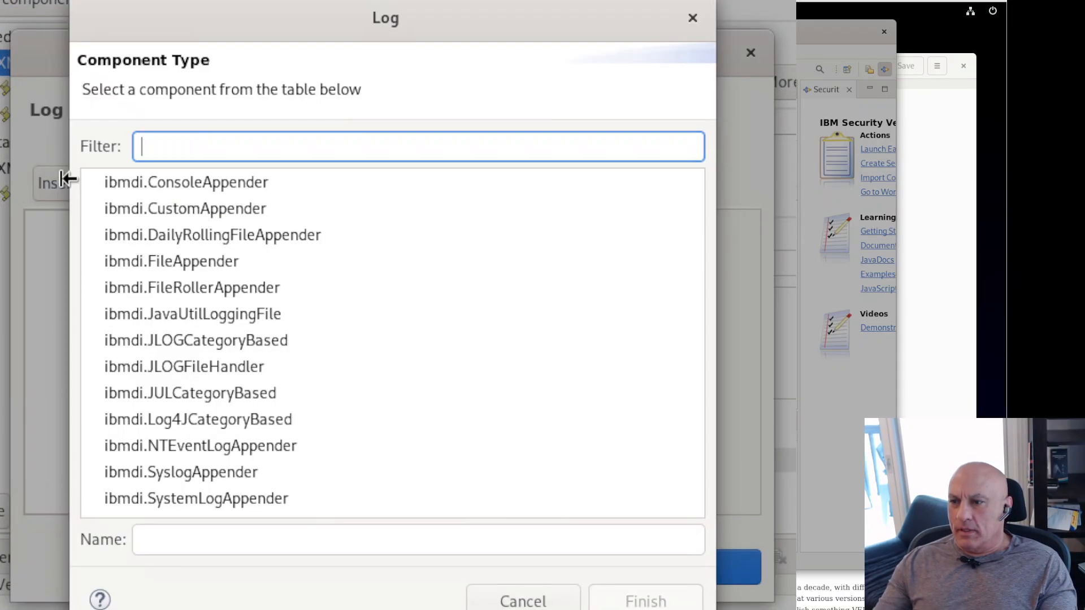
pyautogui.click(222, 292)
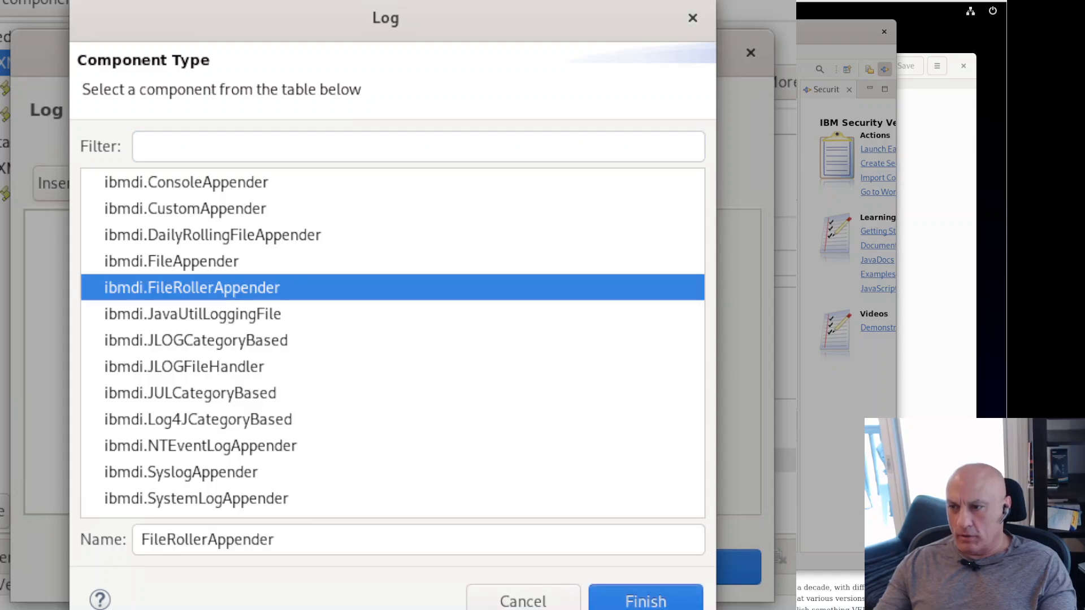
pyautogui.click(645, 603)
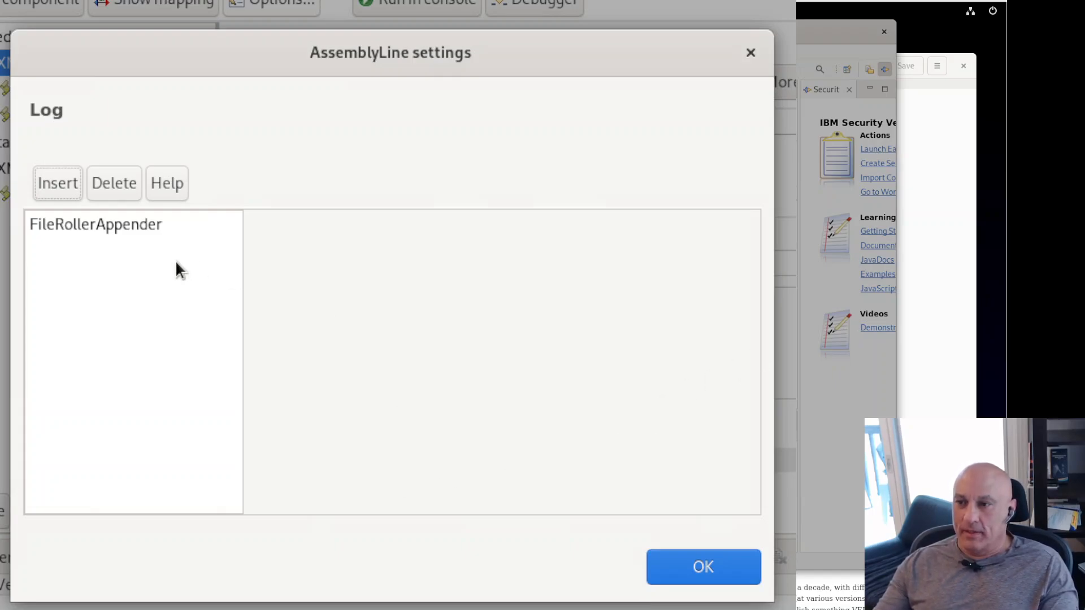
# Step: Set the appender's backup files to 20 and remove [%t] from its pattern
pyautogui.click(143, 237)
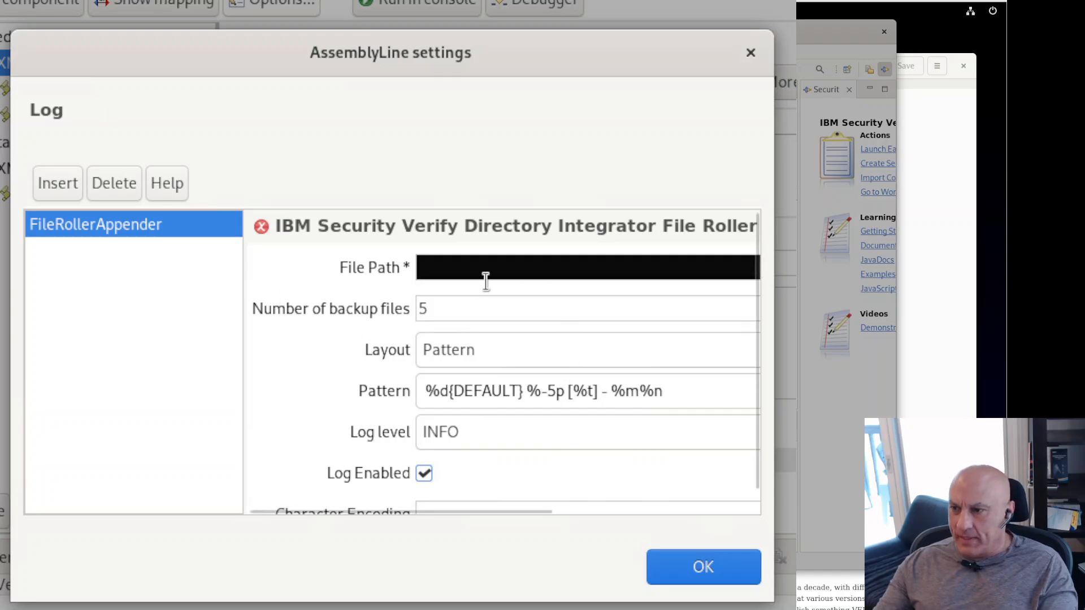
pyautogui.moveTo(467, 308); pyautogui.dragTo(356, 308)
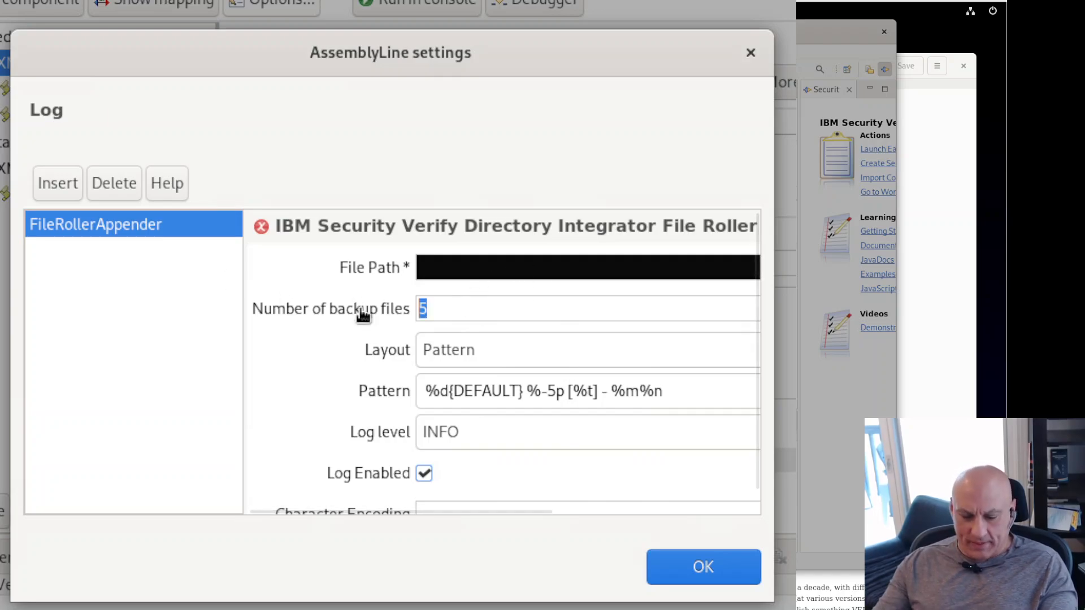
pyautogui.write('20')
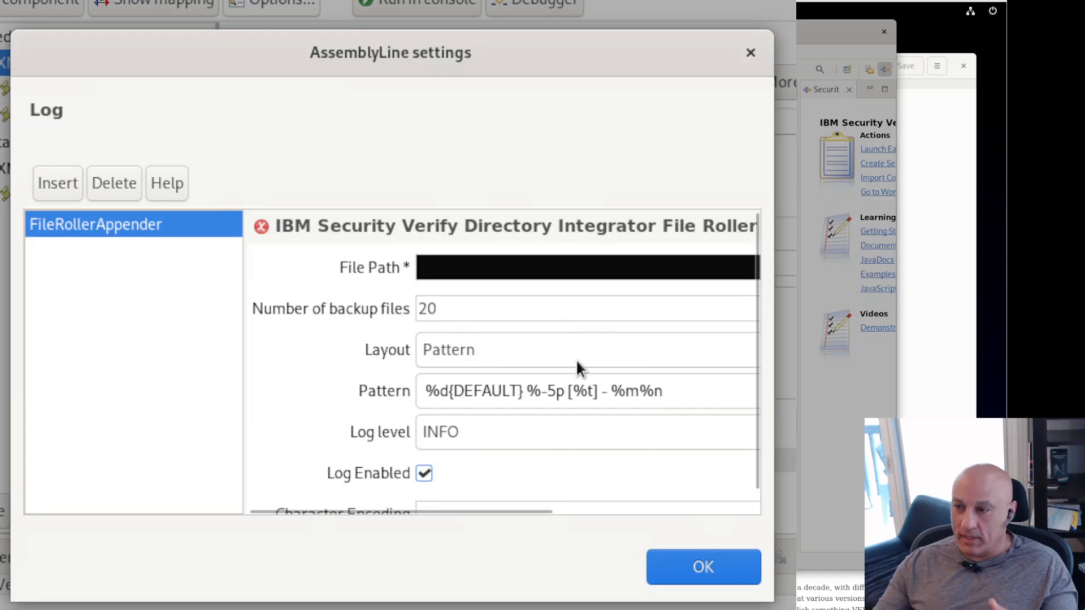
pyautogui.click(571, 388)
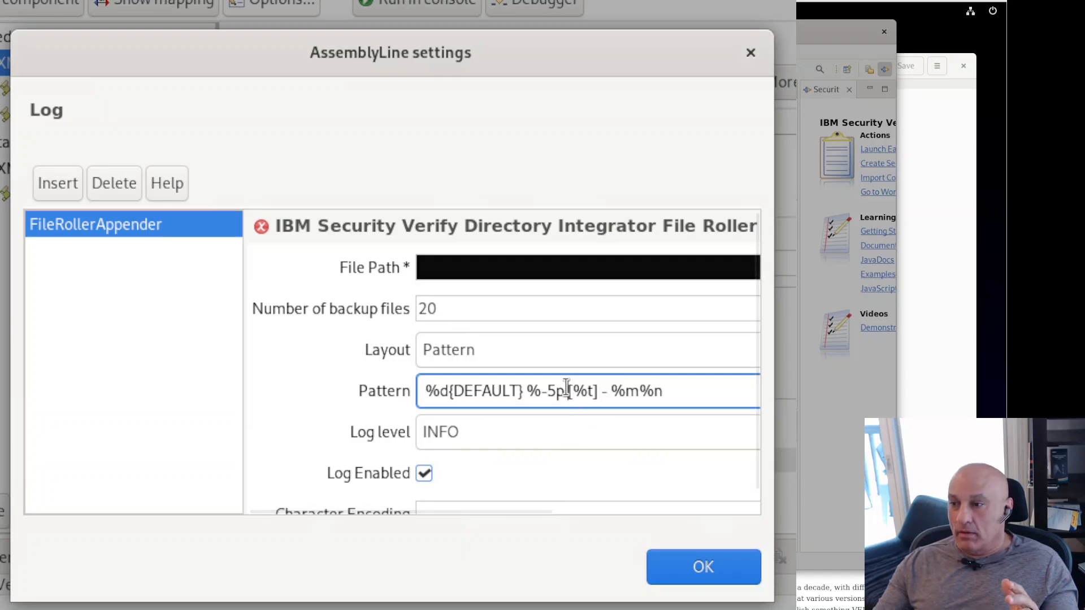
pyautogui.moveTo(568, 389); pyautogui.dragTo(598, 389)
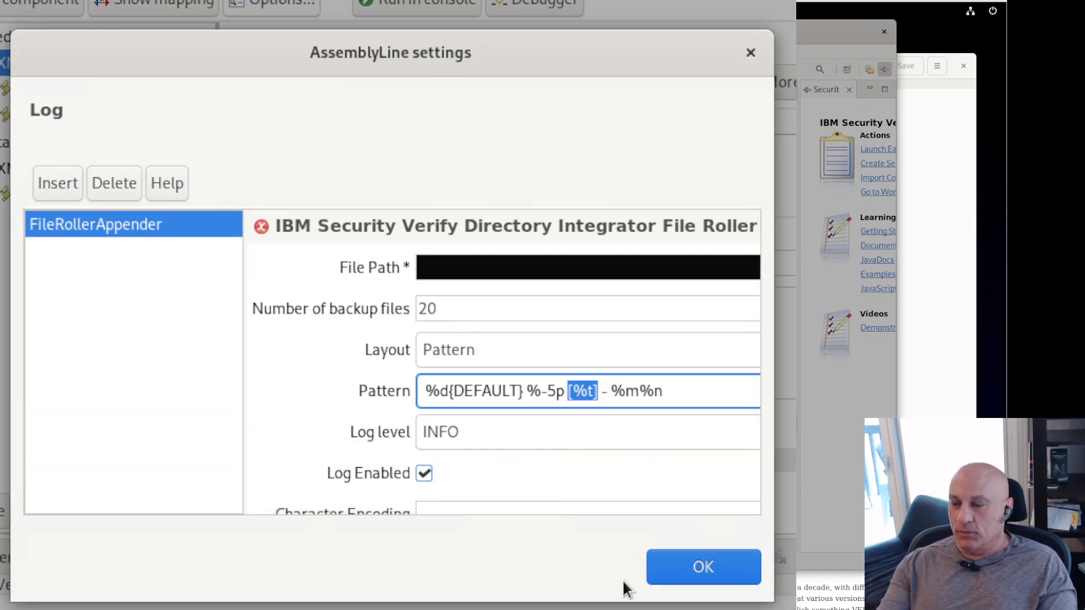
pyautogui.press('BackSpace')
pyautogui.press('BackSpace')
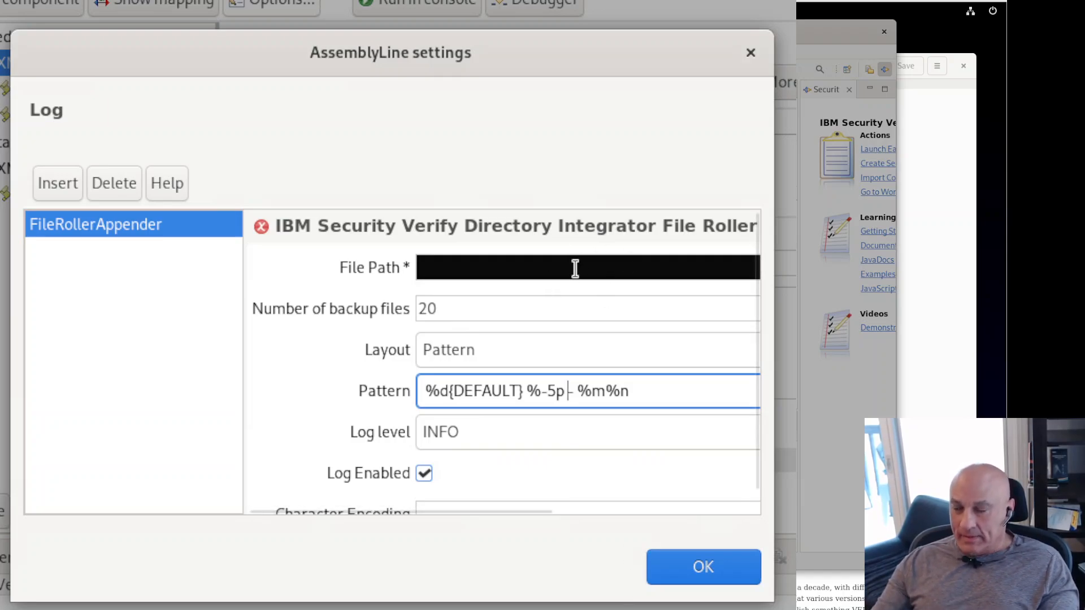
pyautogui.click(496, 270)
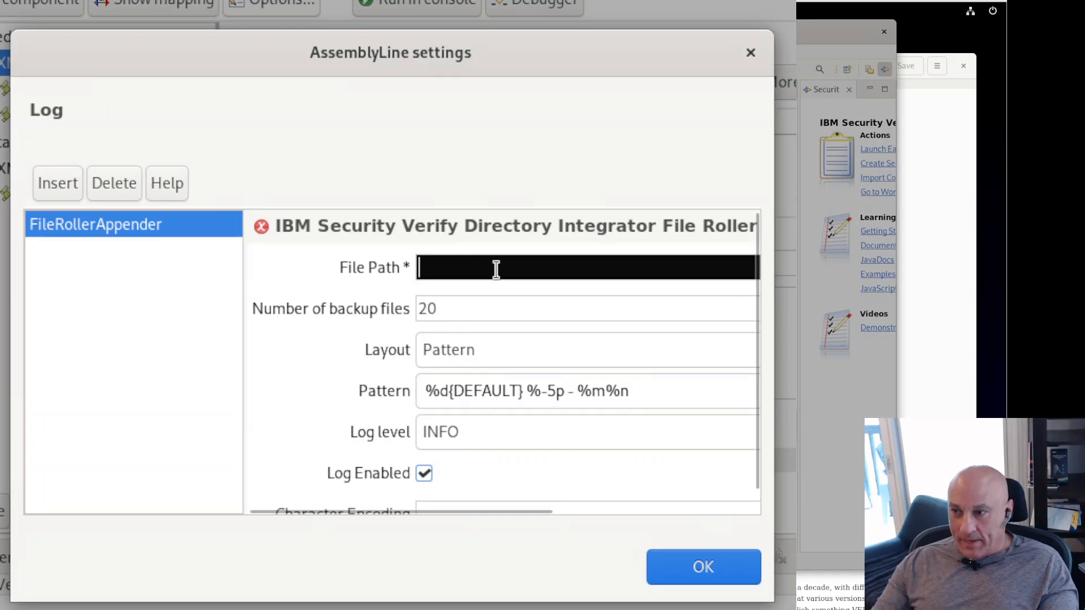
# Step: Make the File Path an Advanced (JavaScript) expression and paste the prepared log path script
pyautogui.click(381, 272)
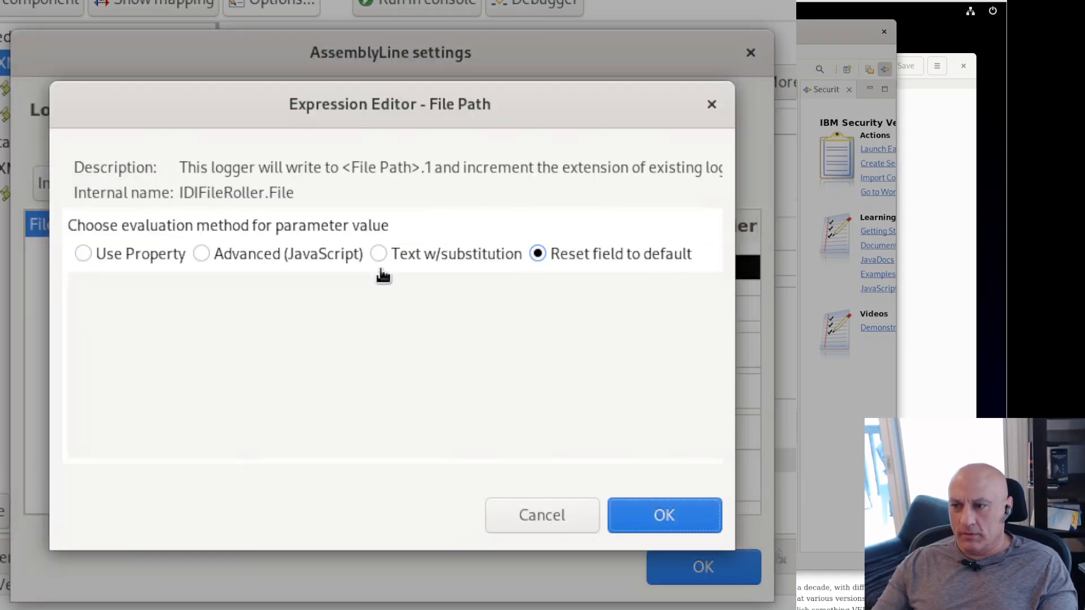
pyautogui.click(273, 253)
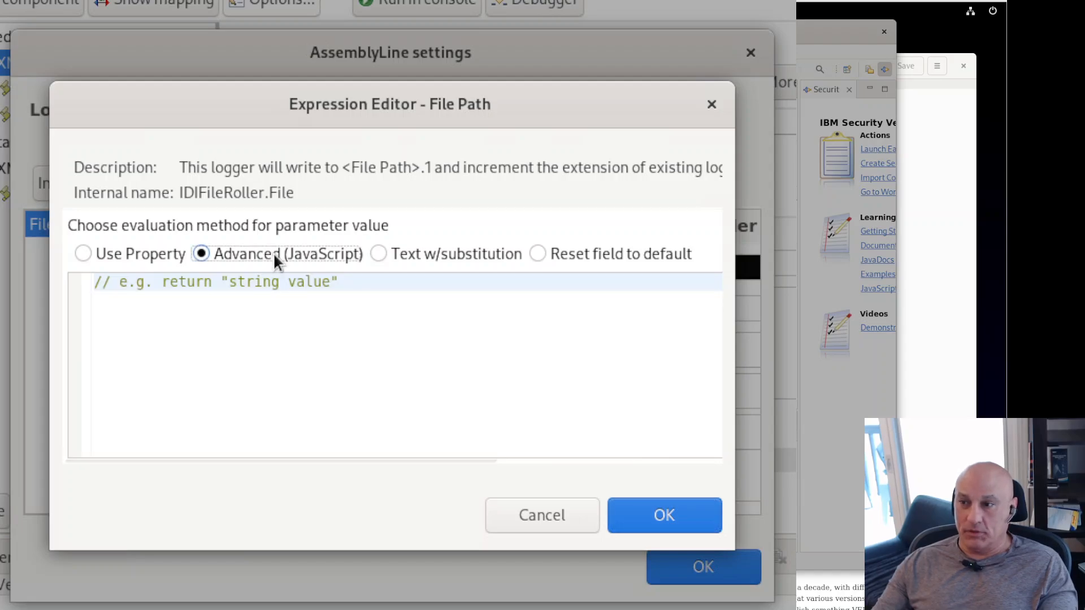
pyautogui.click(949, 226)
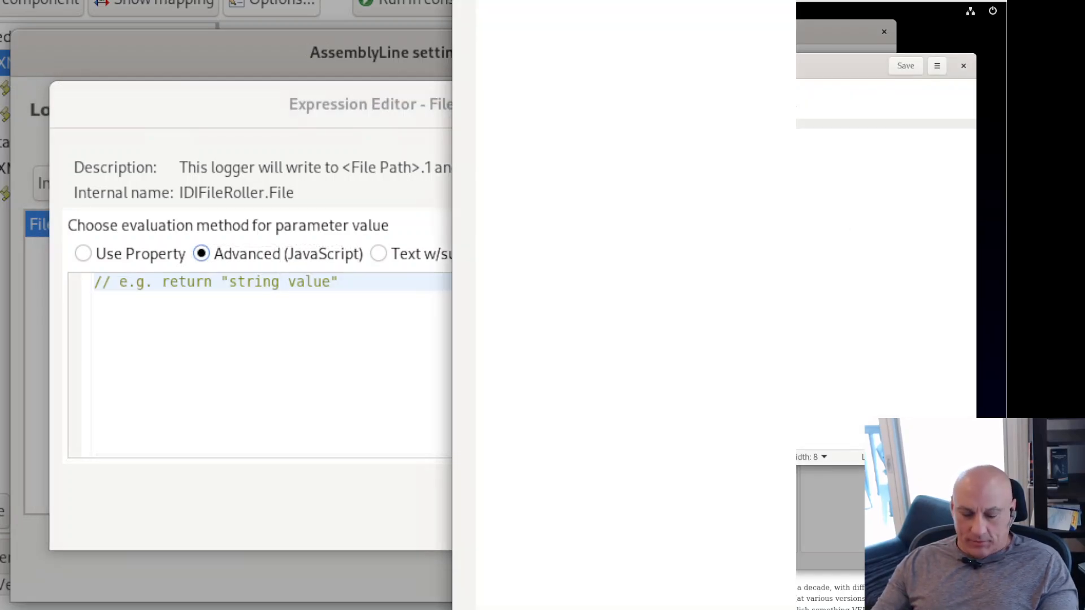
pyautogui.hotkey('ctrl', 'a')
pyautogui.click(256, 116)
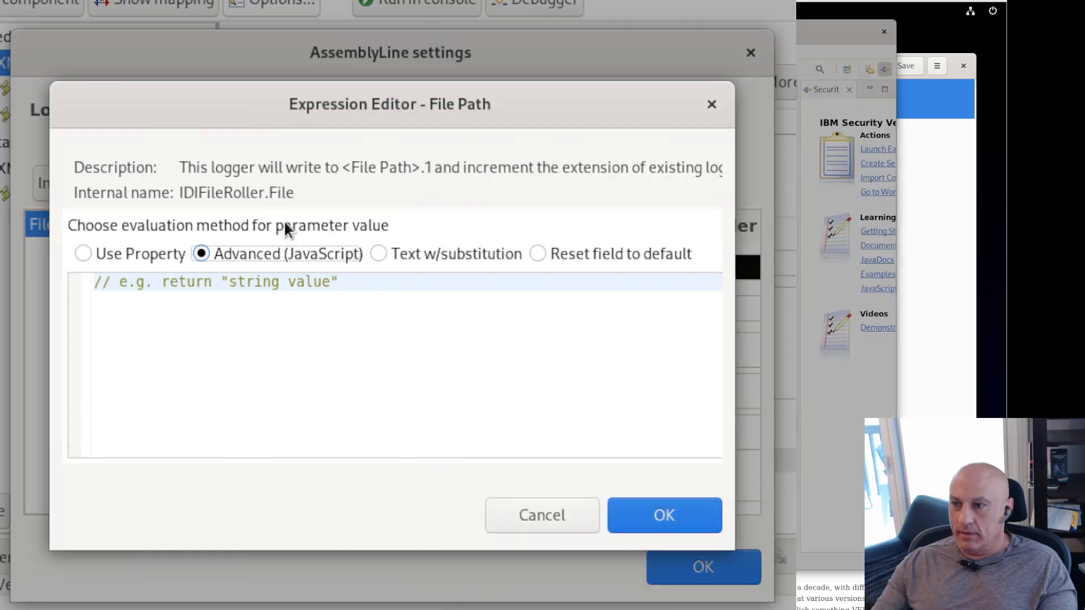
pyautogui.click(323, 322)
pyautogui.hotkey('ctrl', 'a')
pyautogui.write('var logName = "TOBEREPLACEDATRUNTIME"; try {     logName = task.getParent().getName() + "/" + task.getShortName(); } catch(e) {} return "/opt/IBM/TDI/logs/" + logName + ".log";')
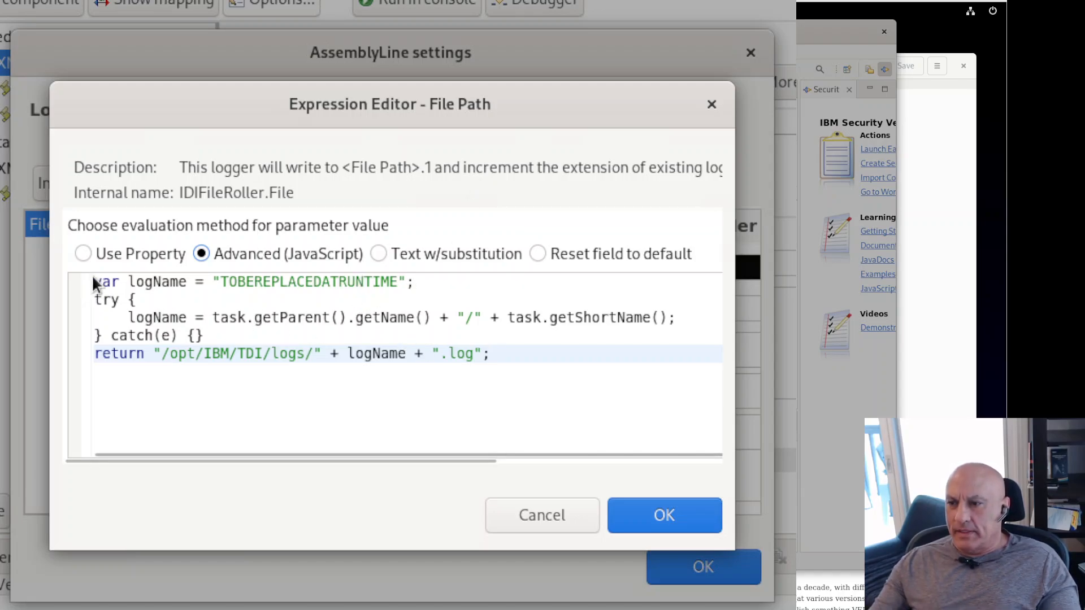
# Step: Review the script's logName construction, /opt/IBM/TDI/logs/ path and .log extension, then accept it
pyautogui.moveTo(95, 282); pyautogui.dragTo(399, 283)
pyautogui.click(419, 282)
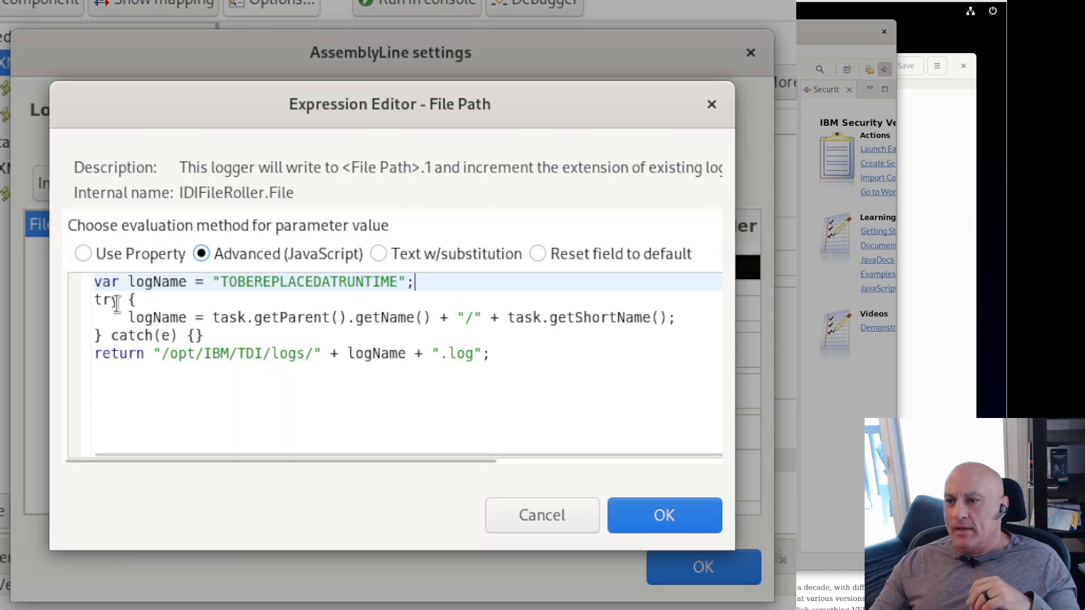
pyautogui.click(103, 314)
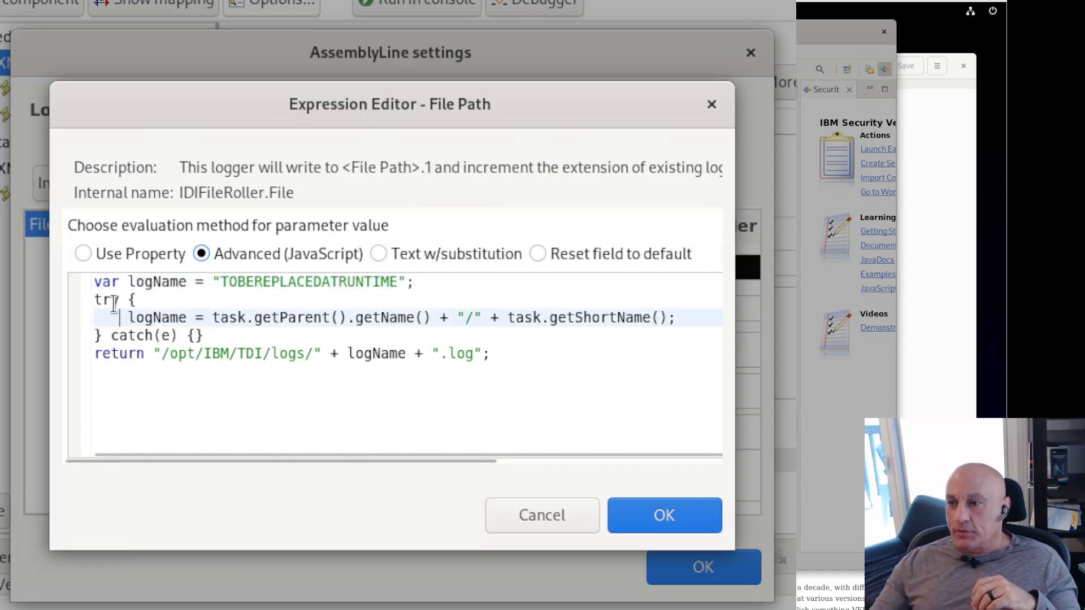
pyautogui.click(132, 314)
pyautogui.moveTo(130, 318); pyautogui.dragTo(430, 317)
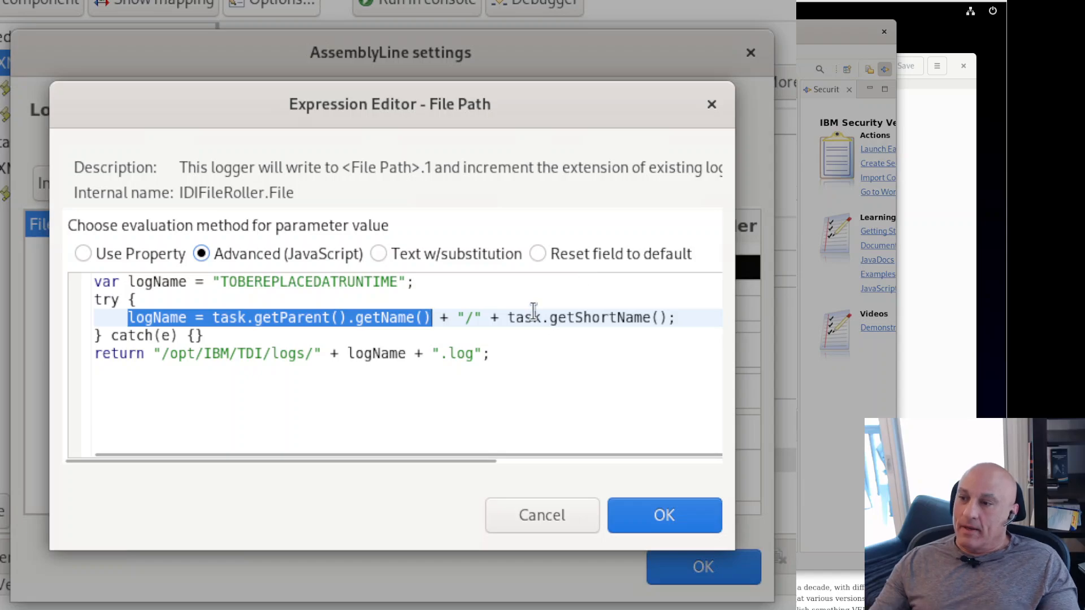
pyautogui.doubleClick(469, 317)
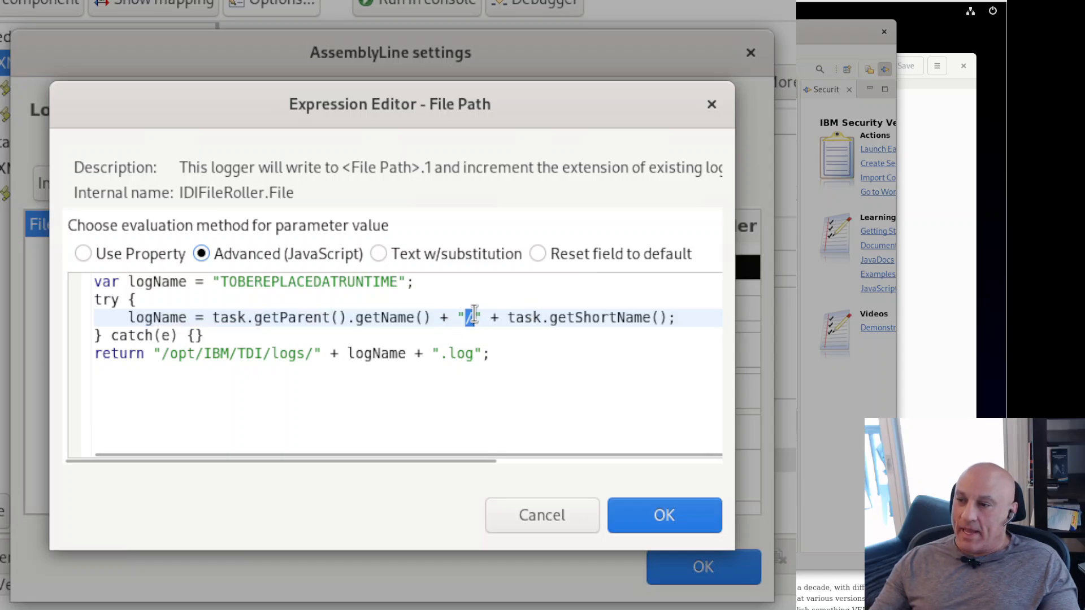
pyautogui.click(553, 324)
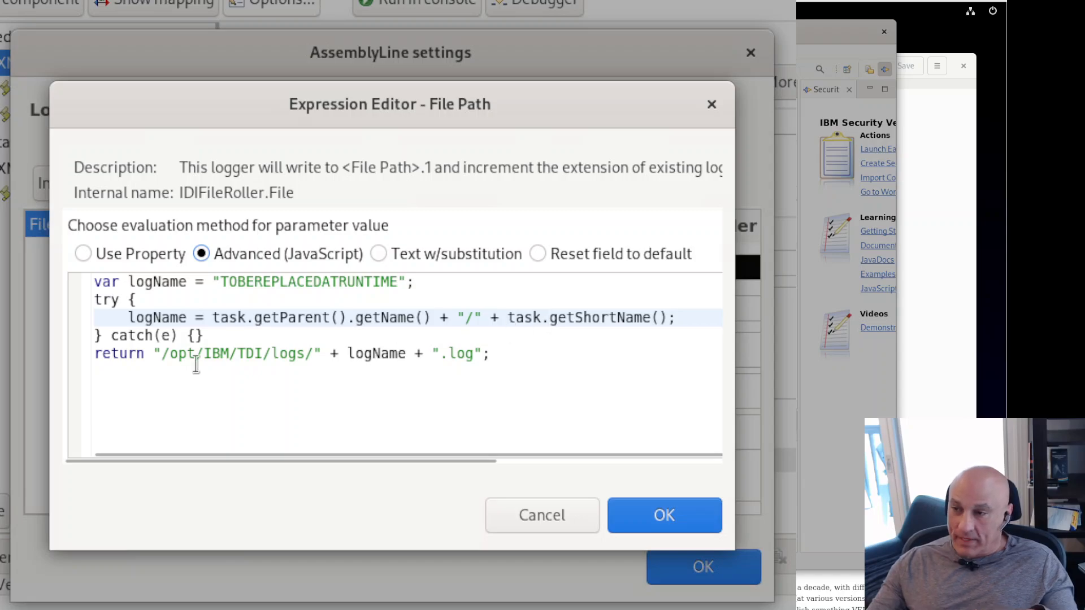
pyautogui.moveTo(94, 355); pyautogui.dragTo(488, 353)
pyautogui.click(433, 356)
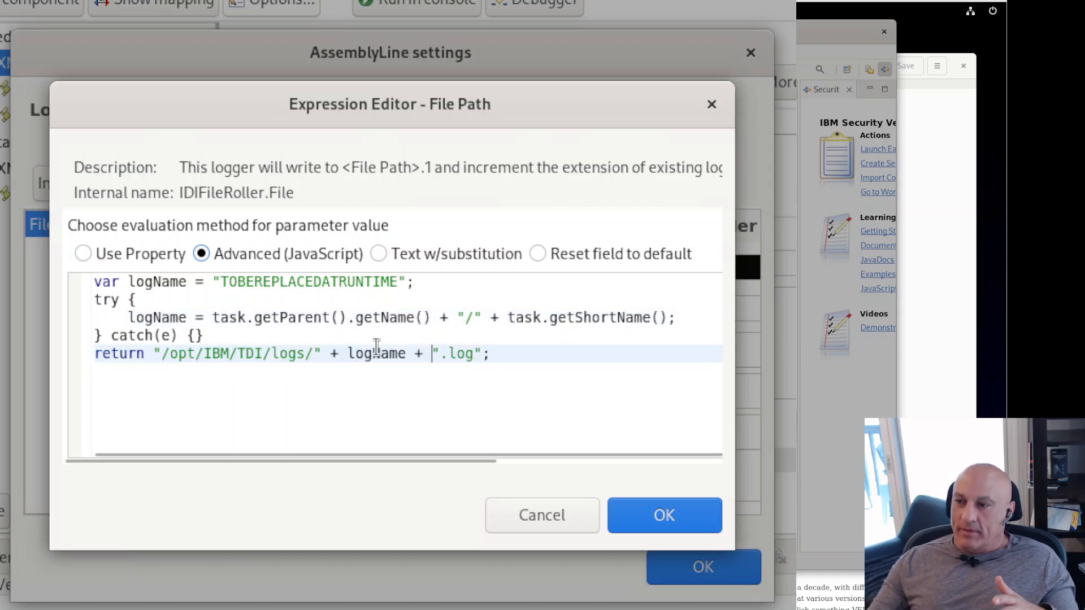
pyautogui.moveTo(170, 354); pyautogui.dragTo(306, 355)
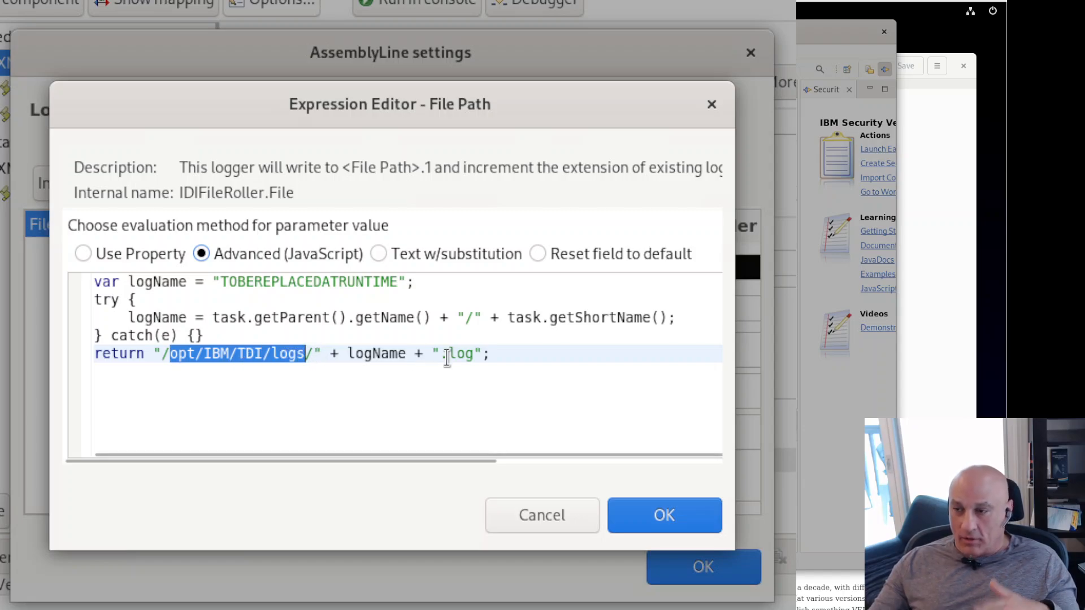
pyautogui.moveTo(450, 353); pyautogui.dragTo(479, 351)
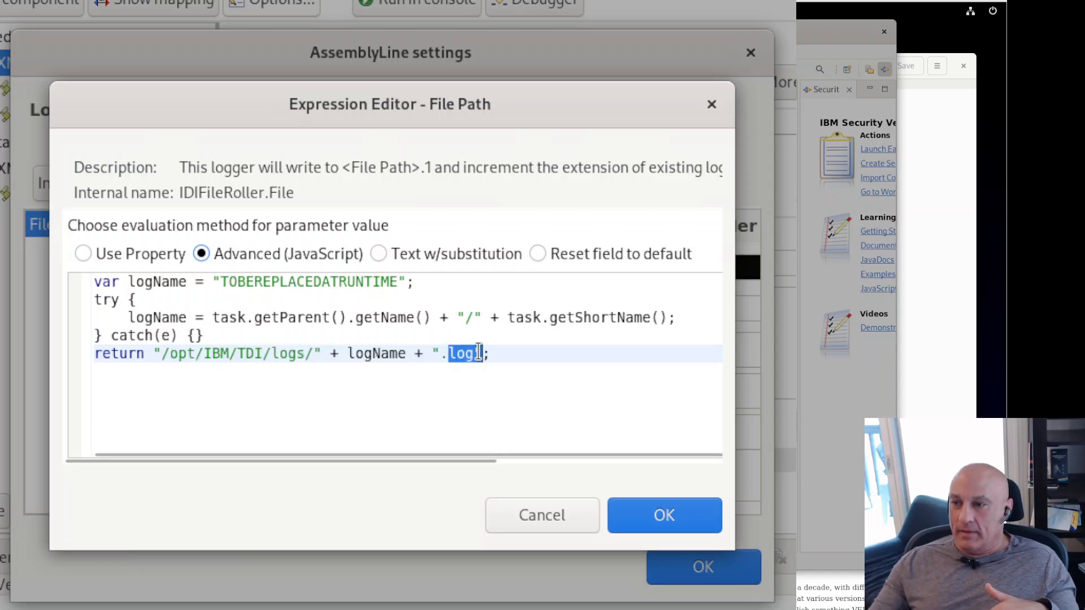
pyautogui.click(514, 354)
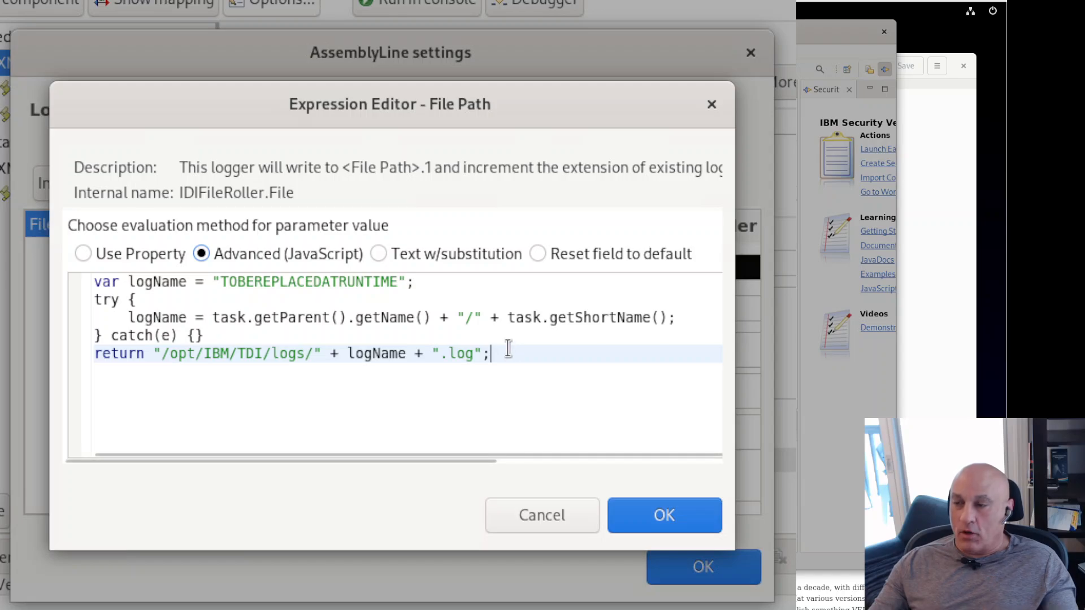
pyautogui.click(661, 520)
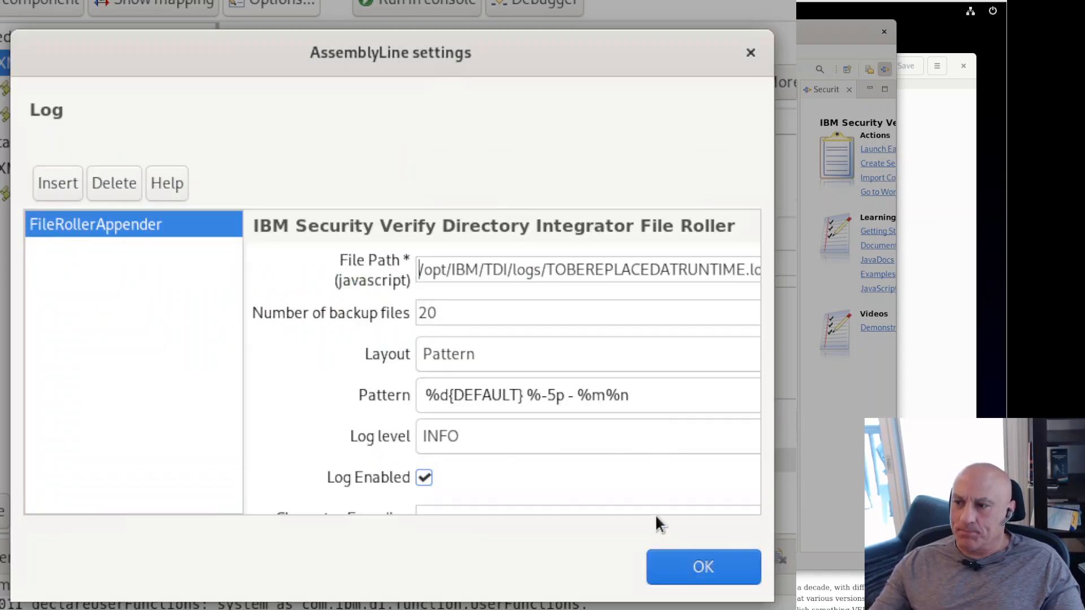
# Step: Check the File Path (javascript) field, then confirm the AssemblyLine settings with OK
pyautogui.click(546, 272)
pyautogui.keyDown('shift'); pyautogui.click(641, 272); pyautogui.keyUp('shift')
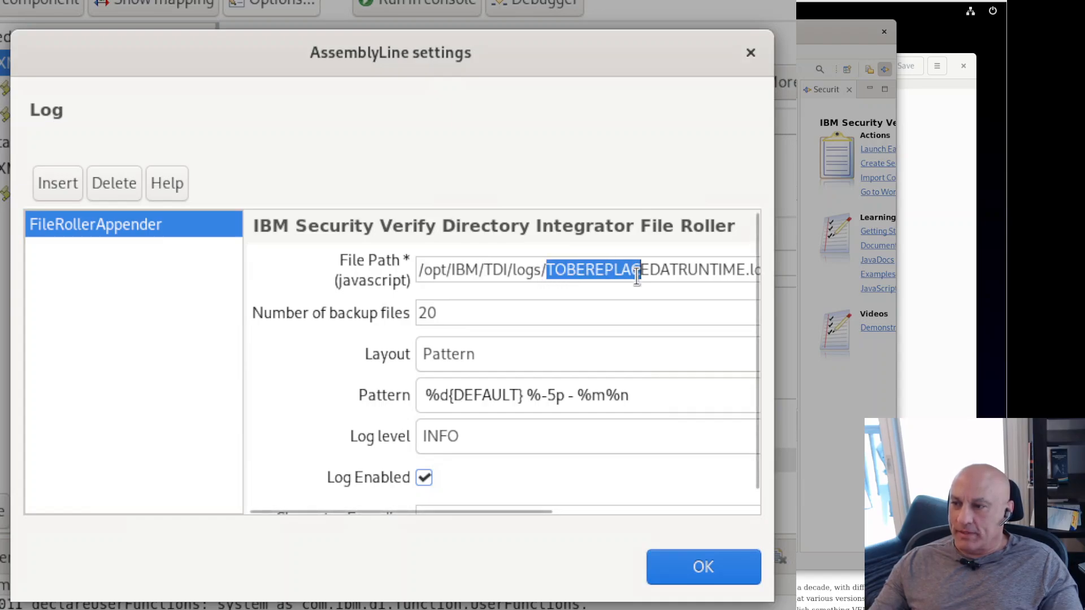
pyautogui.click(695, 269)
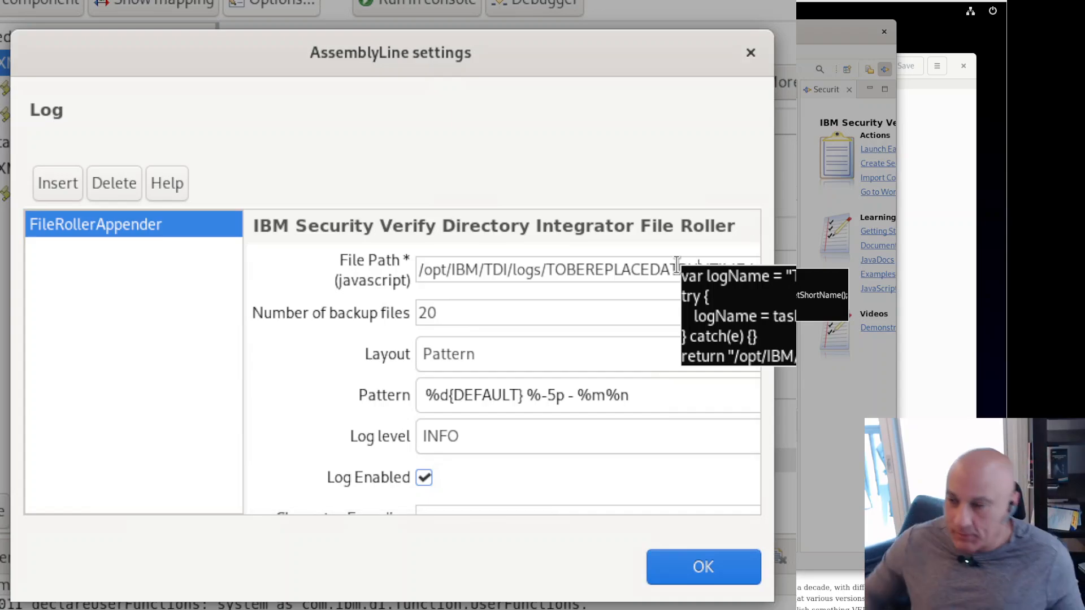
pyautogui.click(687, 571)
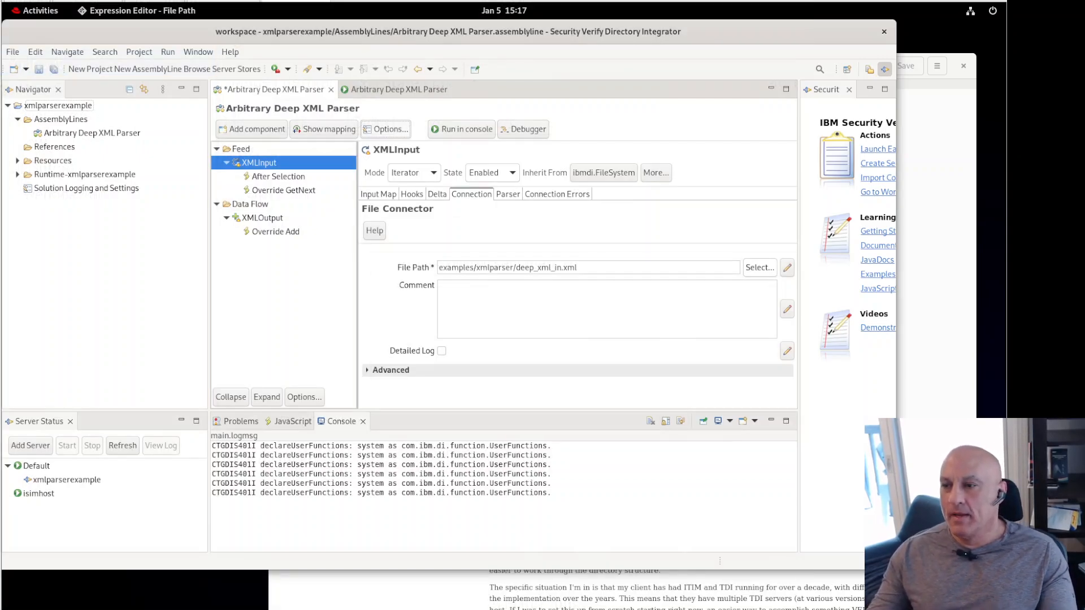
# Step: Rerun the assembly line in a console (Get:4, Add:4), then list the logs folder in Terminal
pyautogui.click(458, 131)
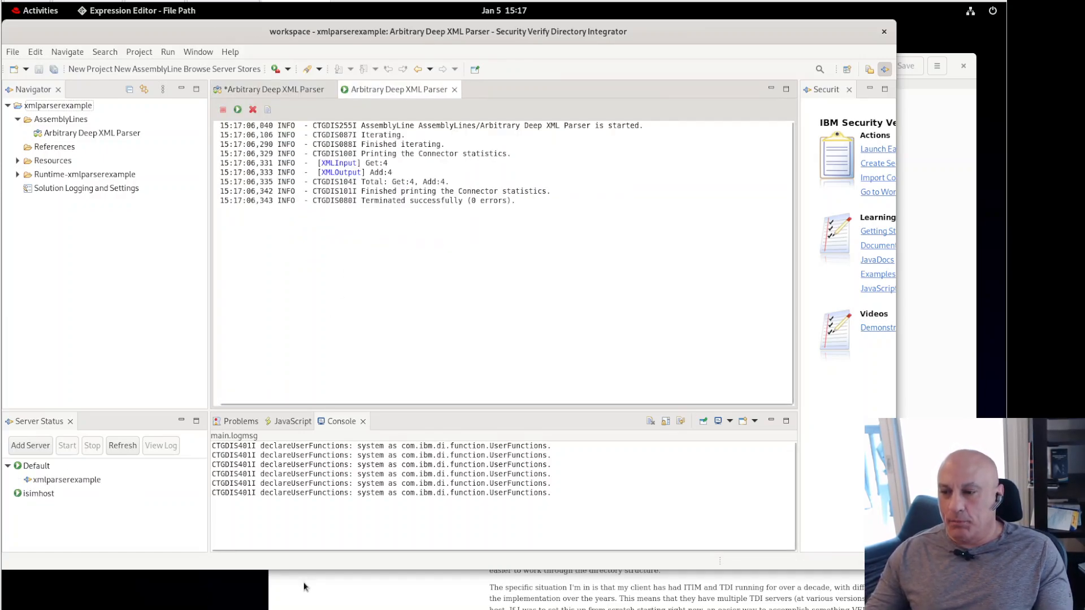
pyautogui.hotkey('alt', 'Tab')
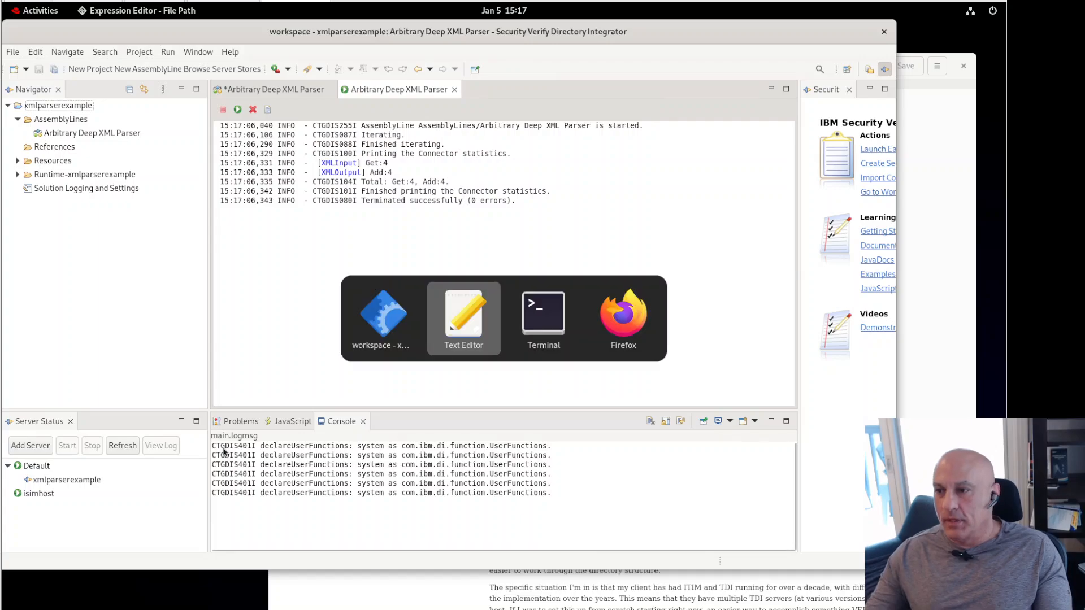
pyautogui.hotkey('alt', 'Tab')
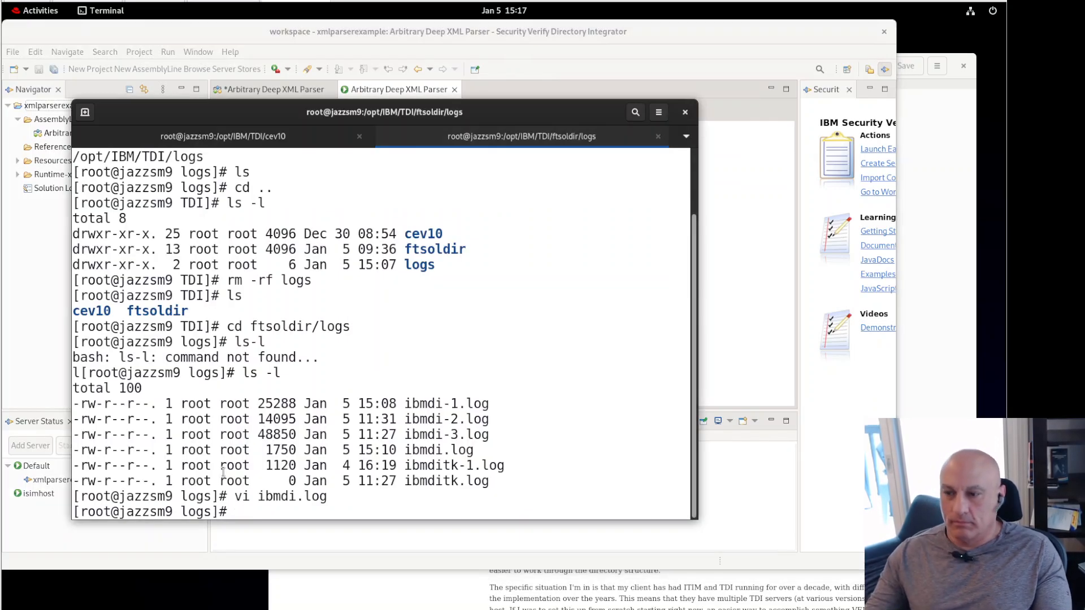
pyautogui.write('ls')
pyautogui.press('Return')
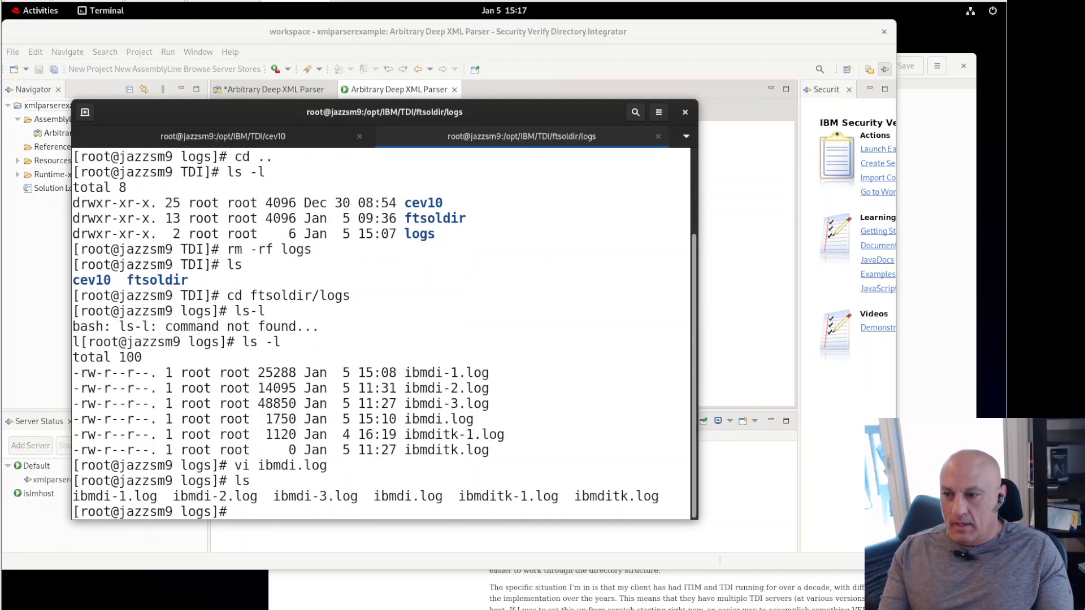
# Step: Print the working directory, then go up two levels to the TDI folder and list it
pyautogui.write('cd')
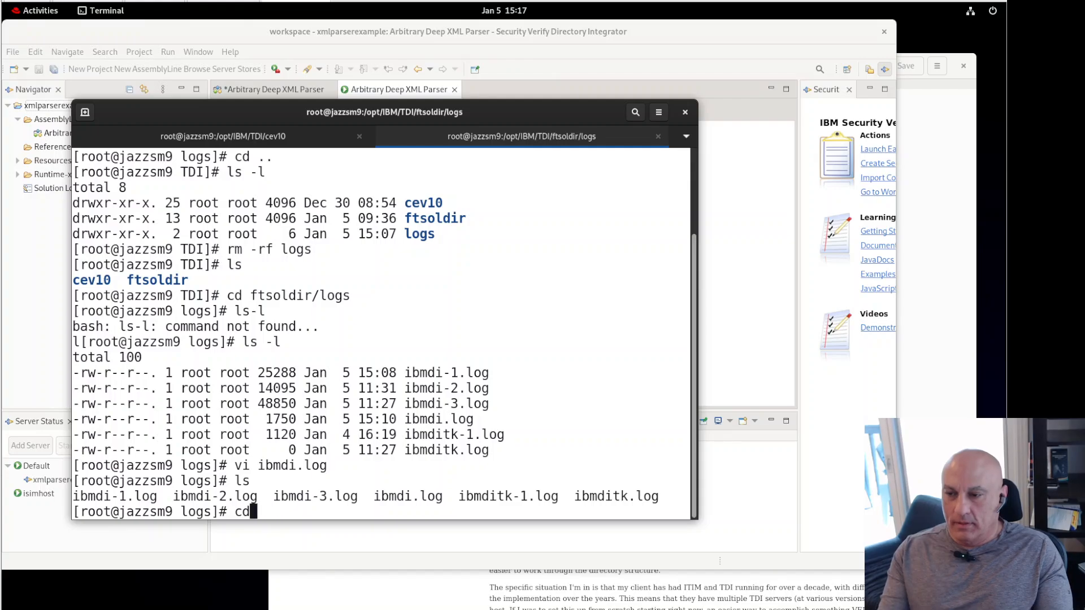
pyautogui.press('BackSpace')
pyautogui.press('BackSpace')
pyautogui.write('pwd')
pyautogui.press('Return')
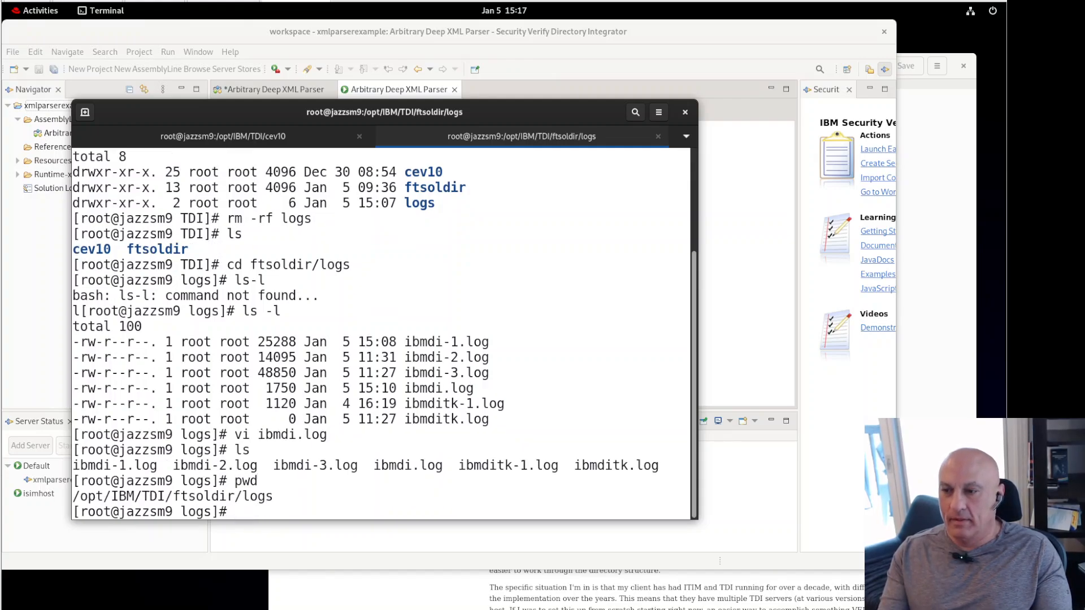
pyautogui.write('cd ../..')
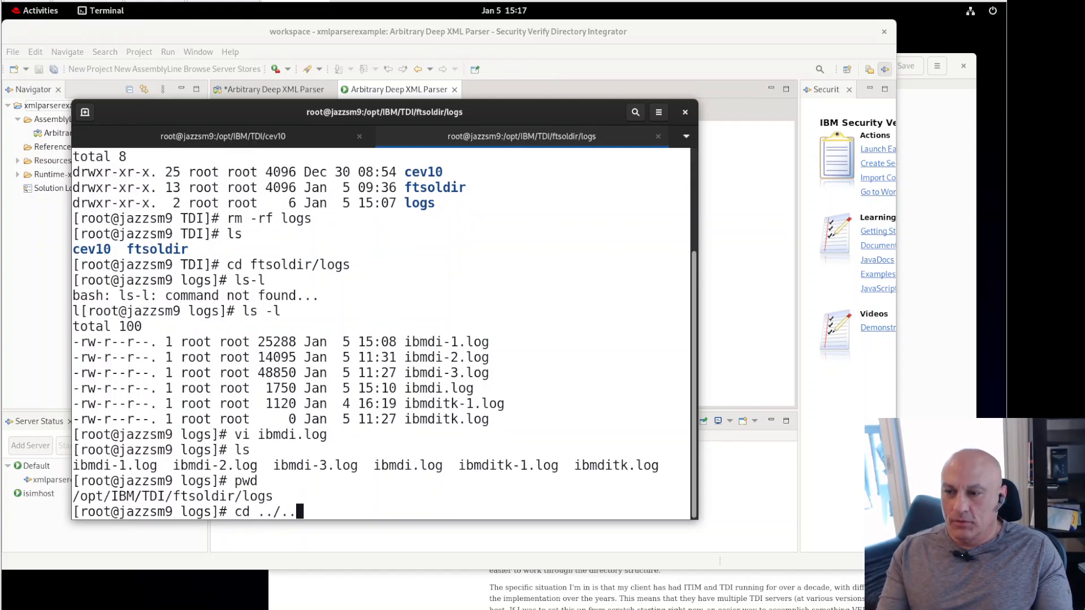
pyautogui.press('Return')
pyautogui.write('ls')
pyautogui.press('Return')
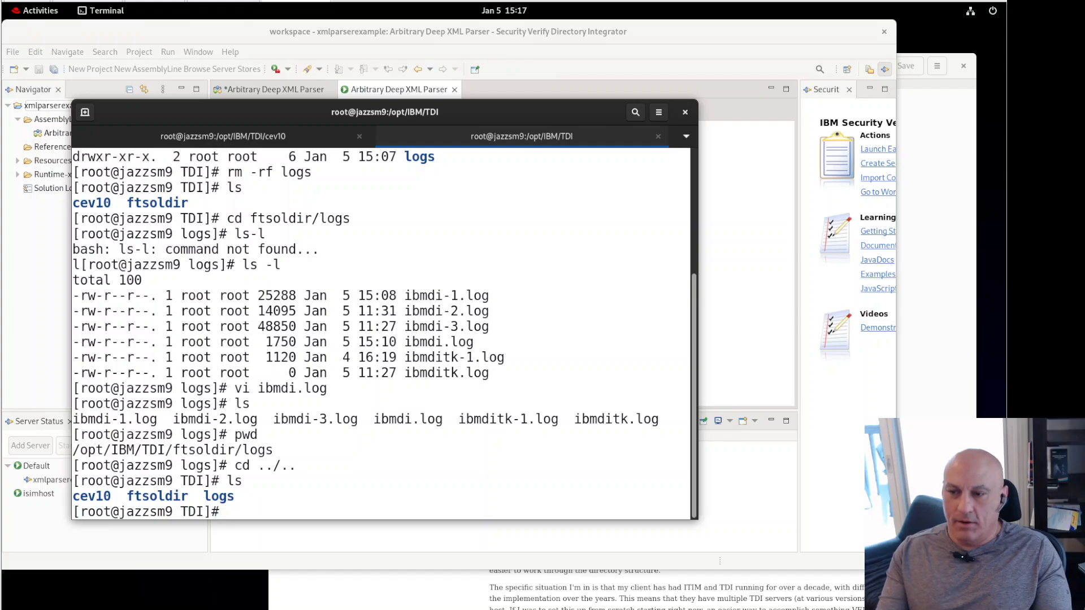
# Step: Enter logs, then xmlparserexample, listing each folder to find Arbitrary Deep XML Parser.log
pyautogui.write('cd logs')
pyautogui.press('Return')
pyautogui.write('ls')
pyautogui.press('Return')
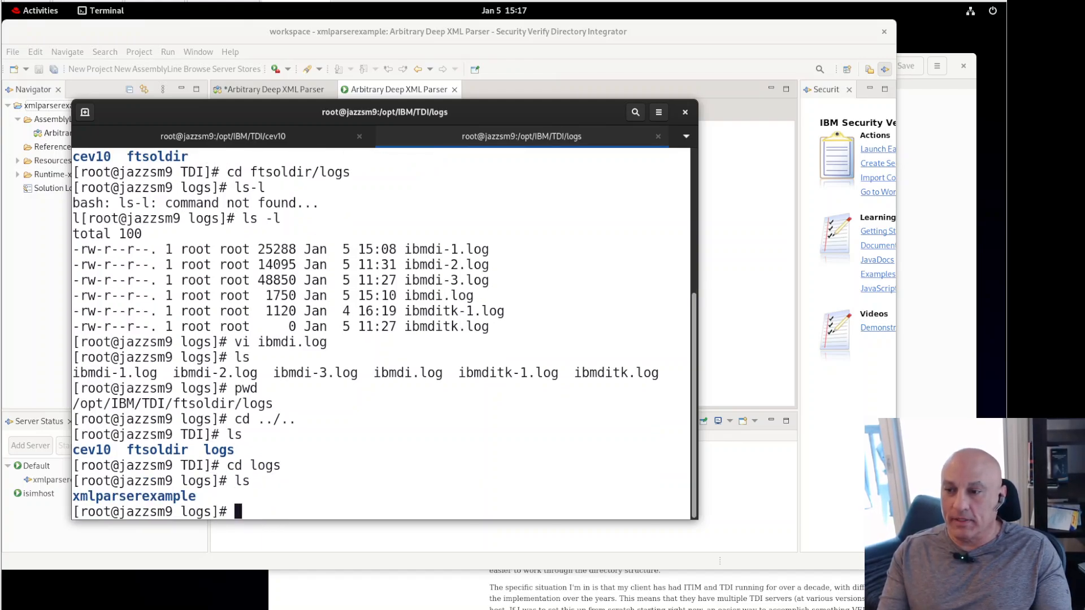
pyautogui.write('cd')
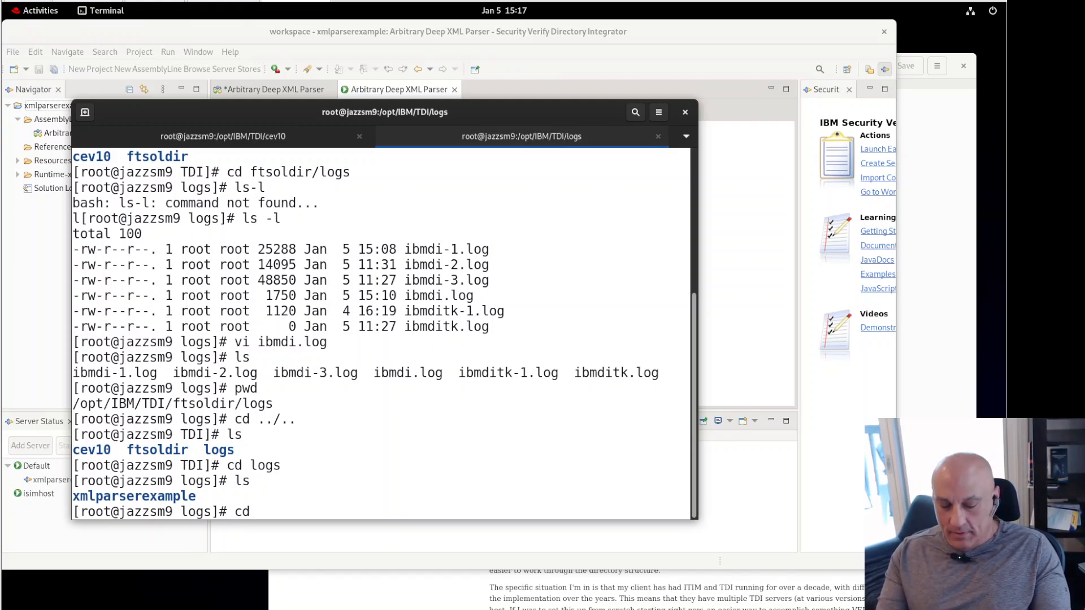
pyautogui.write('x')
pyautogui.press('Tab')
pyautogui.press('Return')
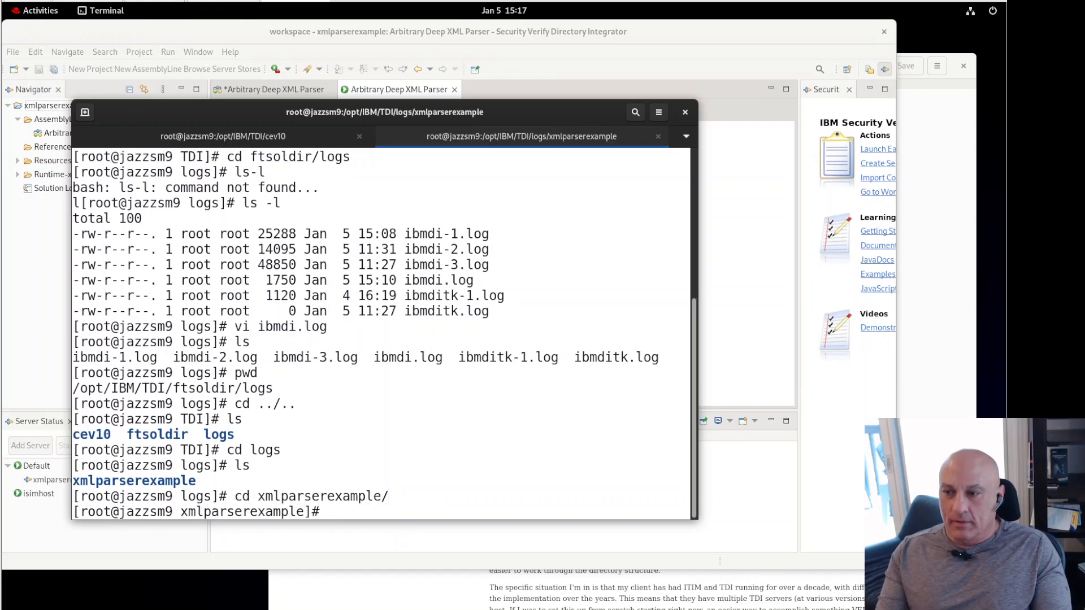
pyautogui.write('ls')
pyautogui.press('Return')
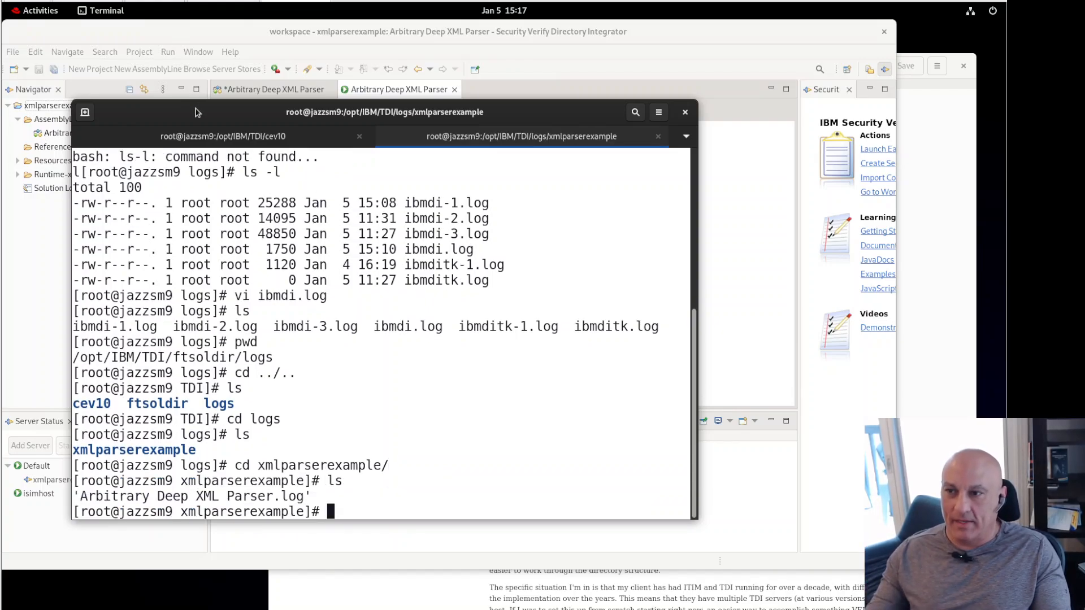
# Step: Shift the terminal window right and start a vi command for Arbitrary Deep XML Parser.log
pyautogui.moveTo(268, 104); pyautogui.dragTo(353, 91)
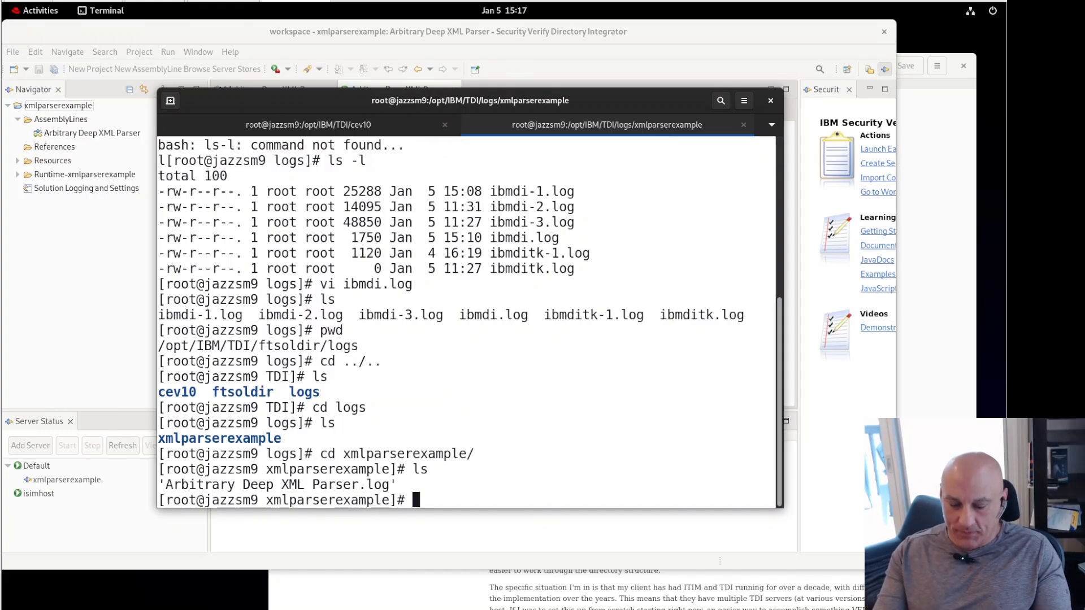
pyautogui.write('vi A')
pyautogui.press('Tab')
# Step: Open Arbitrary Deep XML Parser.log in vim, read its run entries, and quit with :q
pyautogui.press('Return')
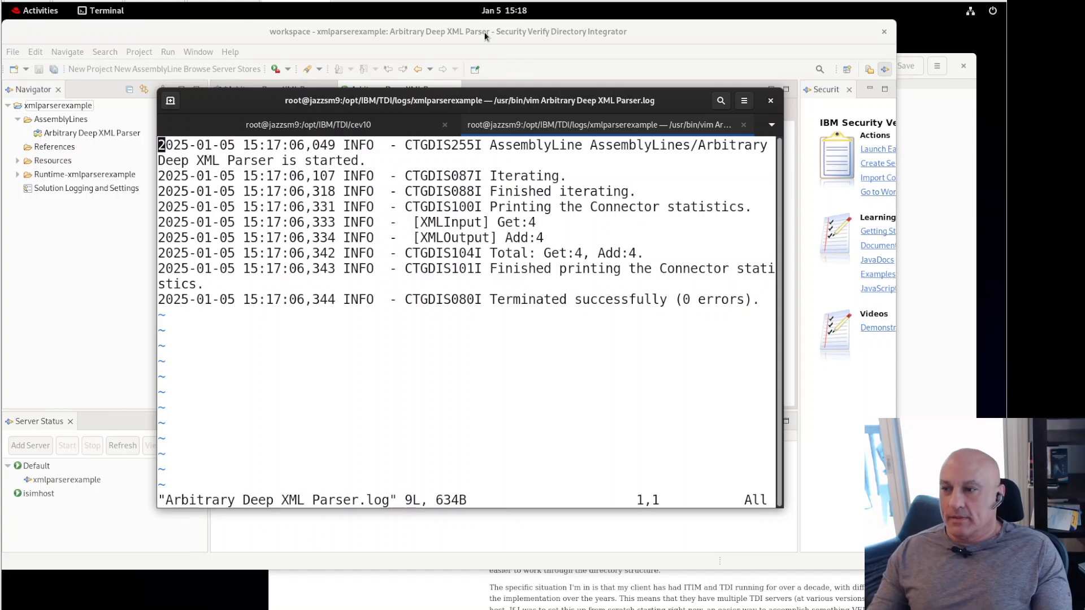
pyautogui.write(':q')
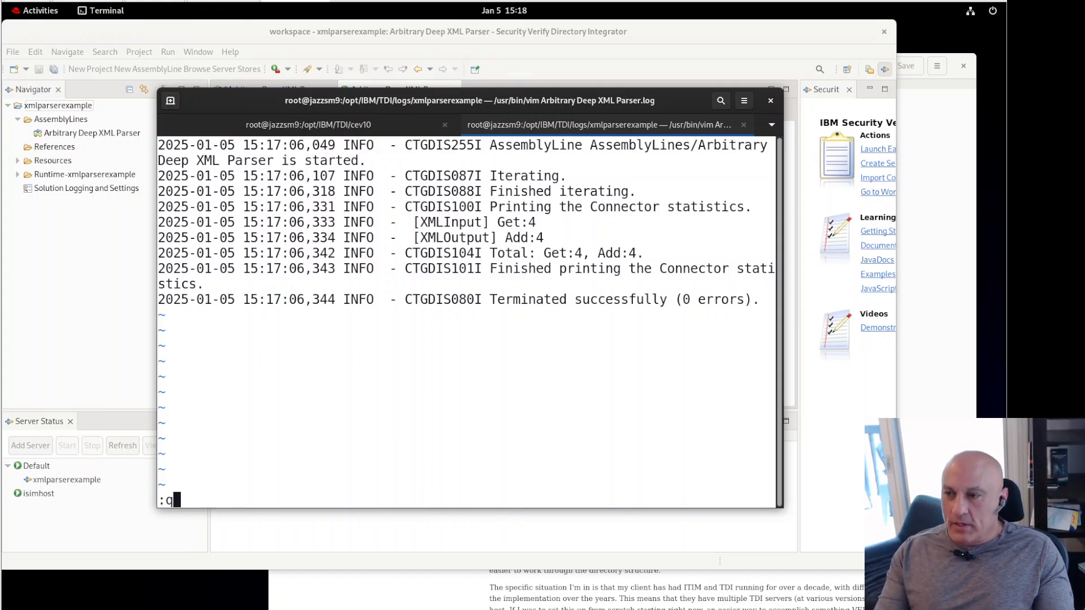
pyautogui.press('Return')
# Step: In Directory Integrator, show the XMLOutput connector's settings in the Arbitrary Deep XML Parser editor
pyautogui.click(518, 38)
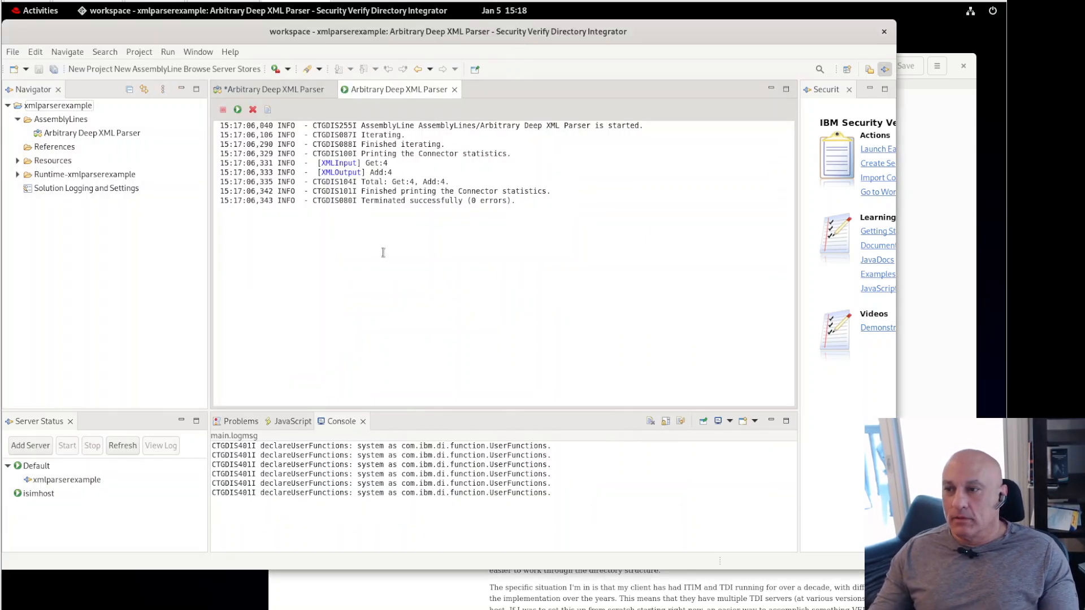
pyautogui.click(284, 91)
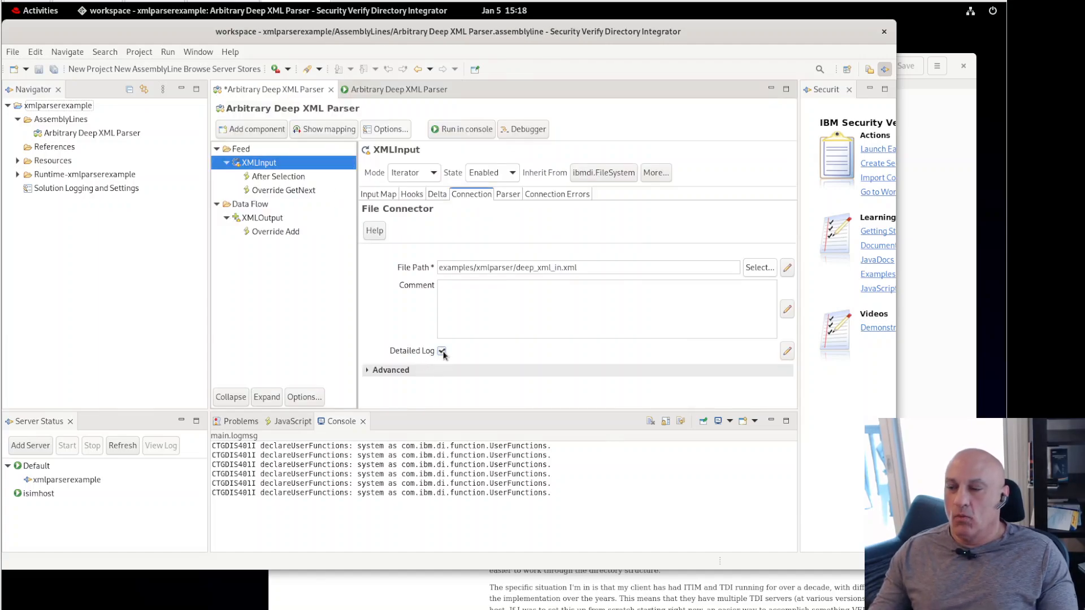
pyautogui.click(269, 221)
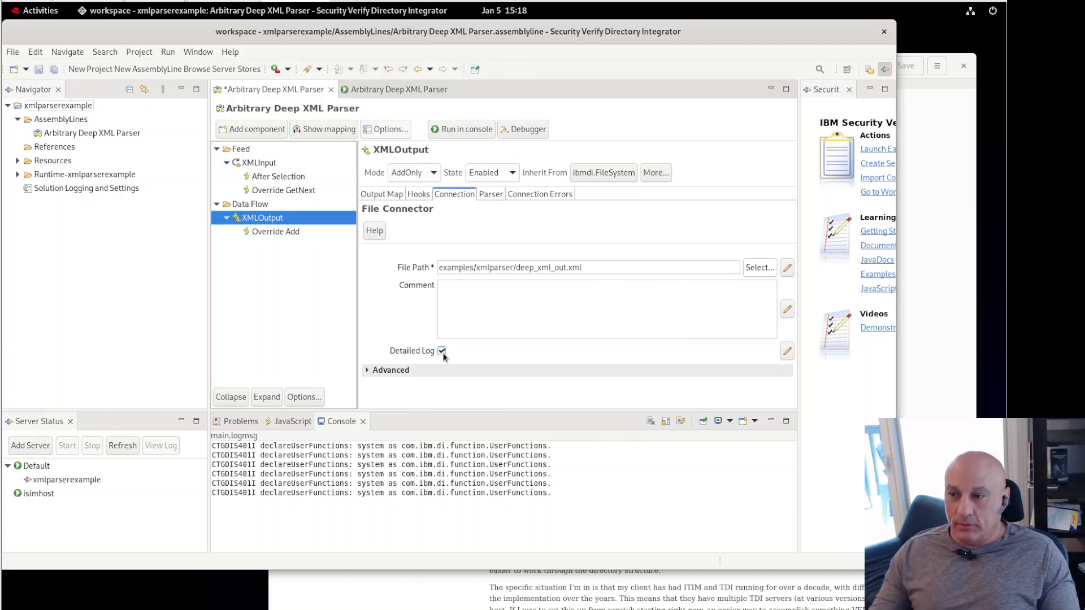
# Step: Rerun the assembly line in the console, review its Get:4, Add:4 output, and switch to Terminal
pyautogui.click(455, 130)
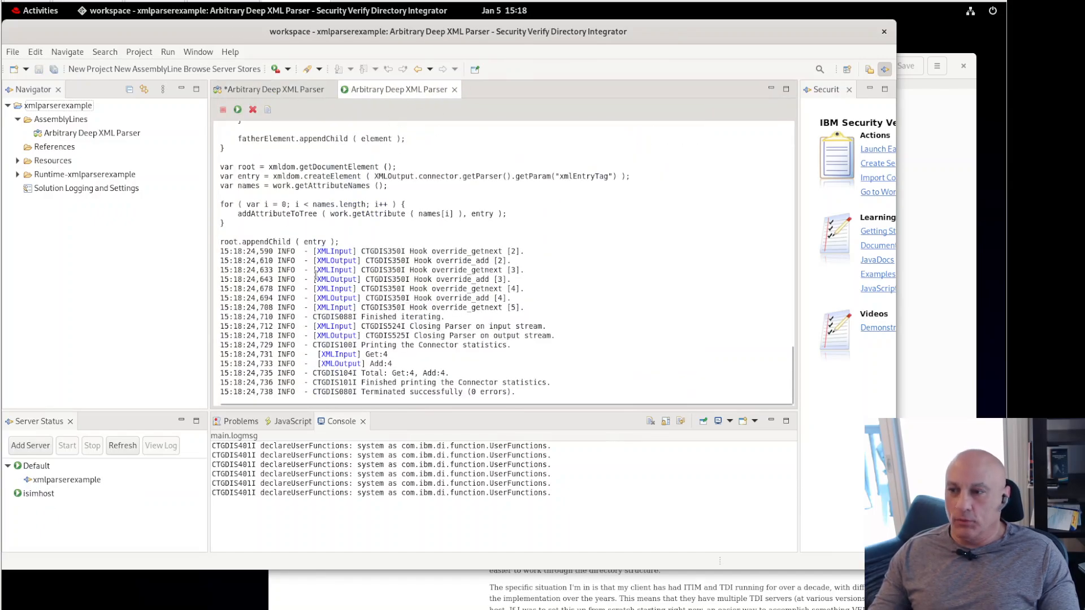
pyautogui.scroll(9, 343, 275)
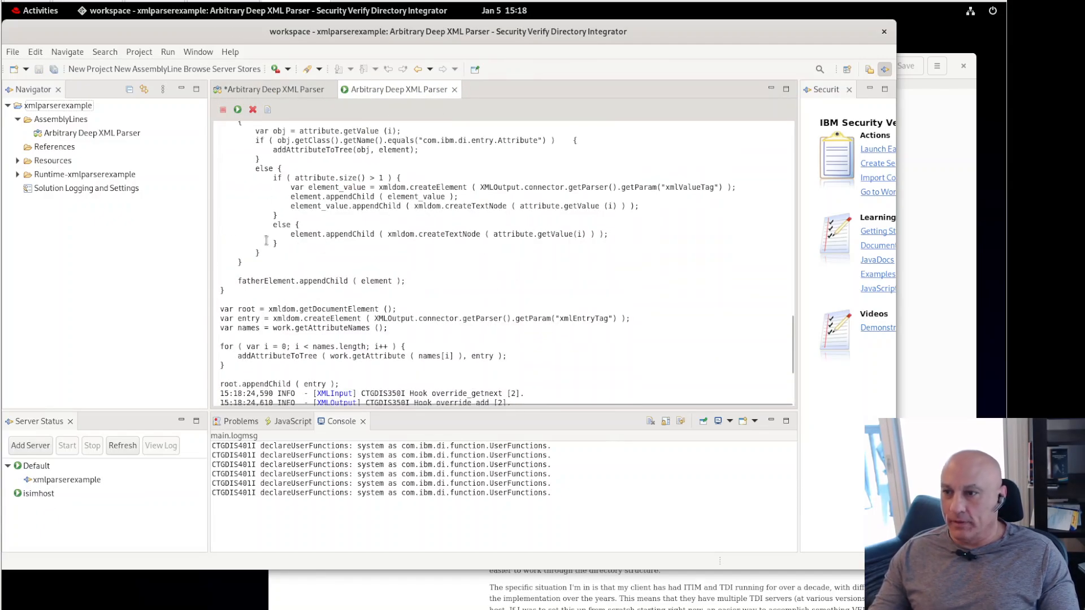
pyautogui.scroll(-9, 272, 232)
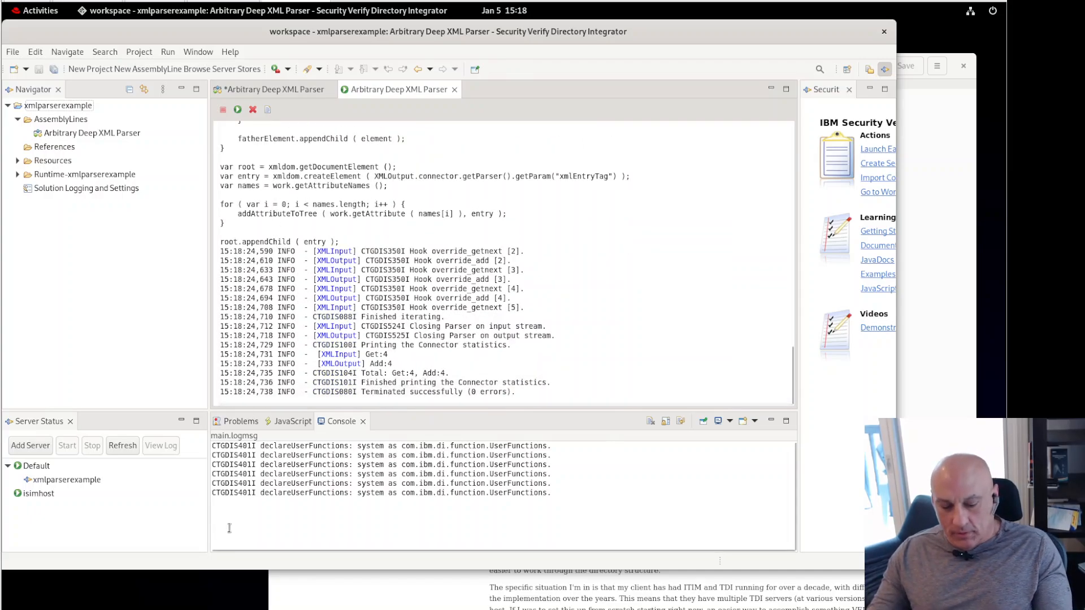
pyautogui.hotkey('alt', 'Tab')
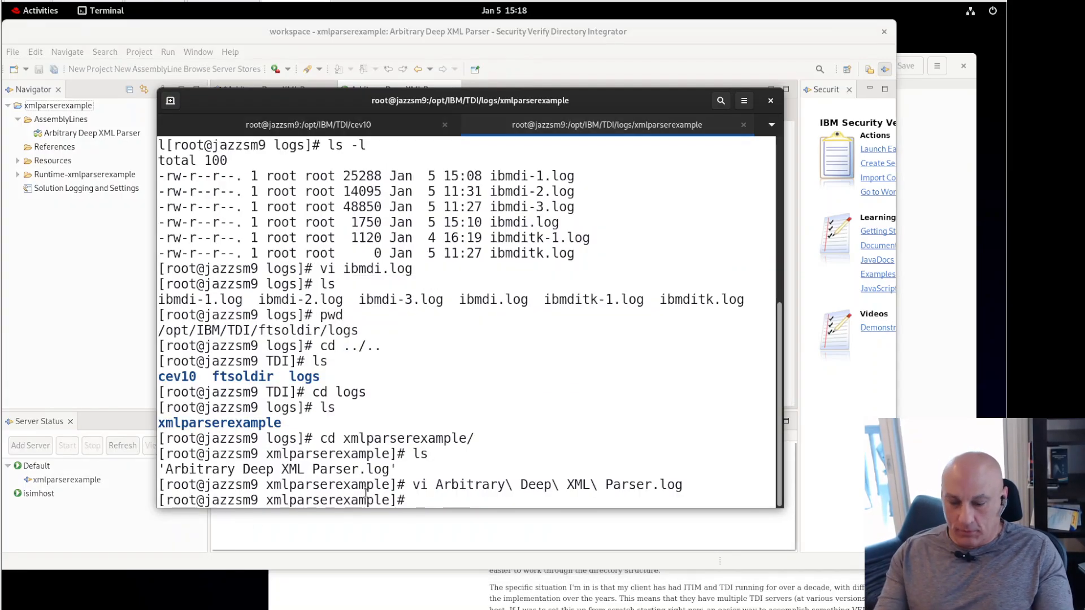
# Step: Reopen the now-empty parser log in vi, quit it, and list the log folder
pyautogui.press('Up')
pyautogui.press('Return')
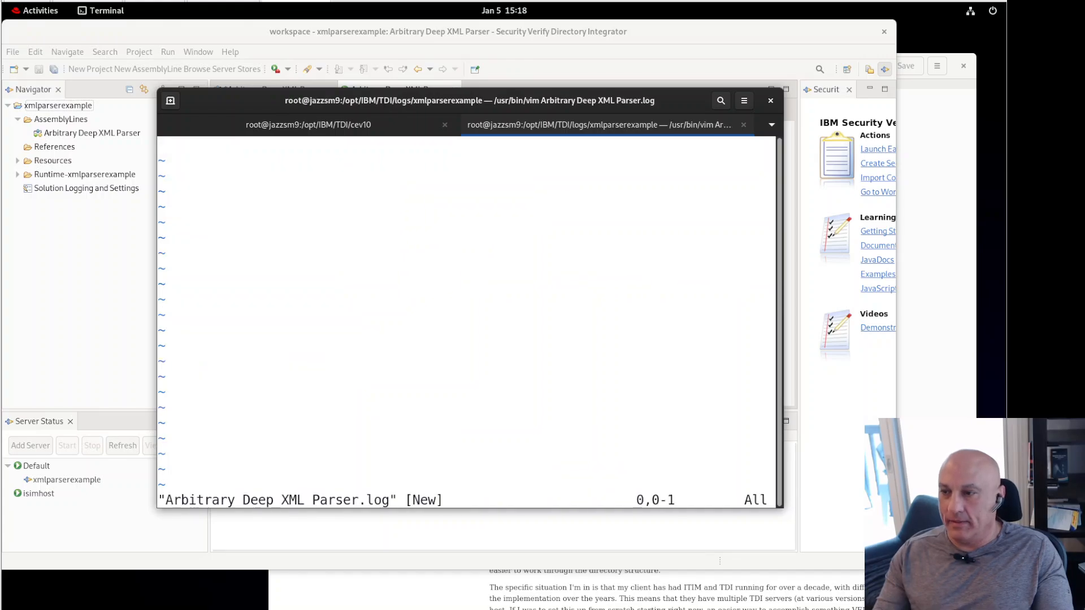
pyautogui.write(':q')
pyautogui.press('Return')
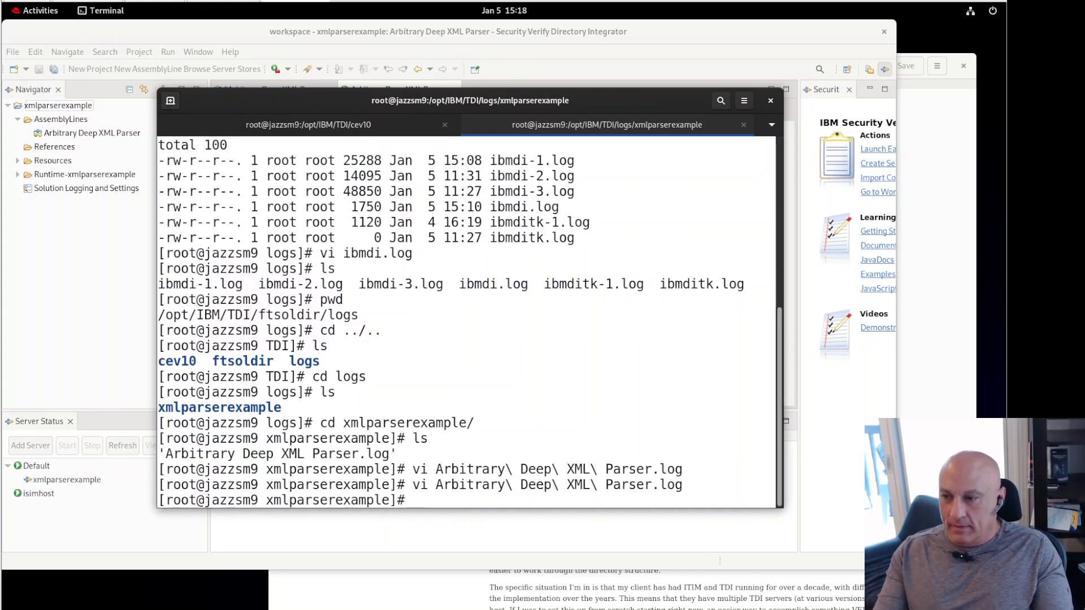
pyautogui.write('ls')
pyautogui.press('Return')
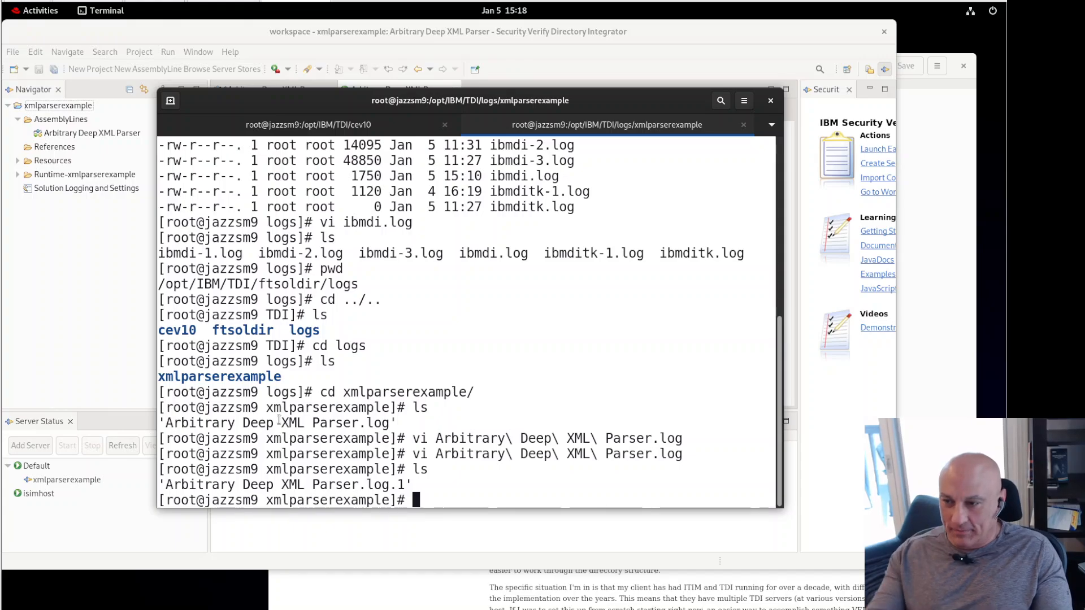
# Step: Read Arbitrary Deep XML Parser.log.1 in vi down to the deep_parse script, then quit
pyautogui.write('vi A')
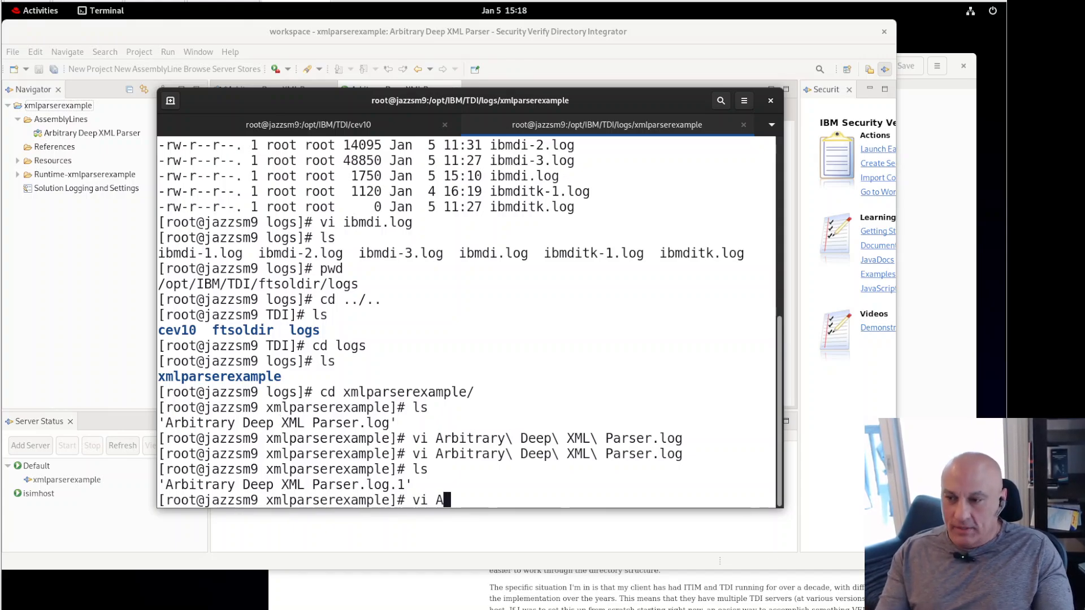
pyautogui.press('Tab')
pyautogui.press('Return')
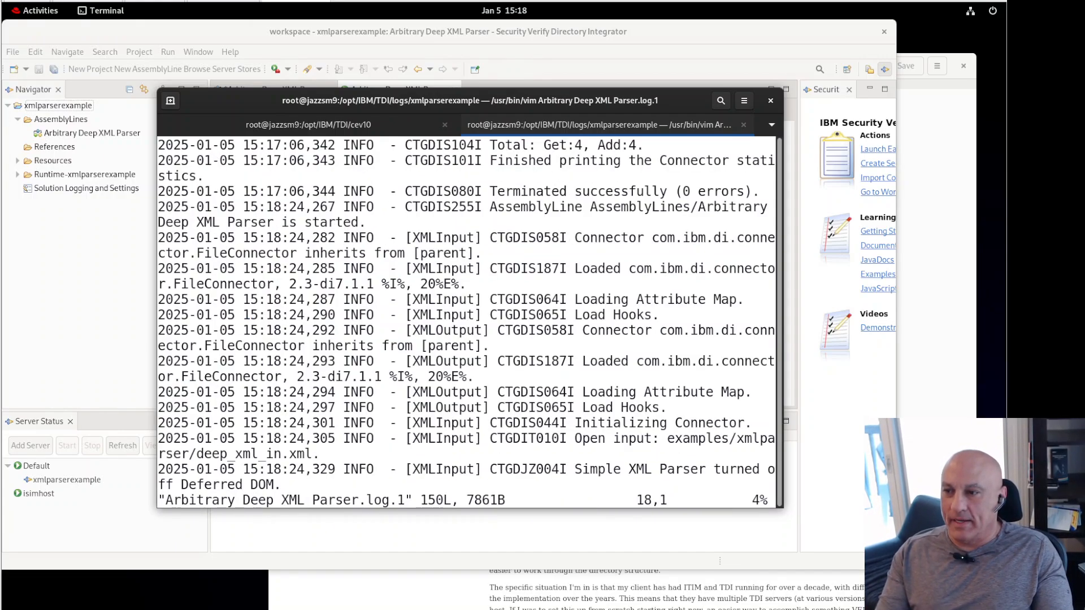
pyautogui.press('Down')
pyautogui.press('Down')
pyautogui.press('Down')
pyautogui.press('Down')
pyautogui.press('Down')
pyautogui.press('Down')
pyautogui.press('Down')
pyautogui.press('Down')
pyautogui.press('Down')
pyautogui.press('Down')
pyautogui.press('Down')
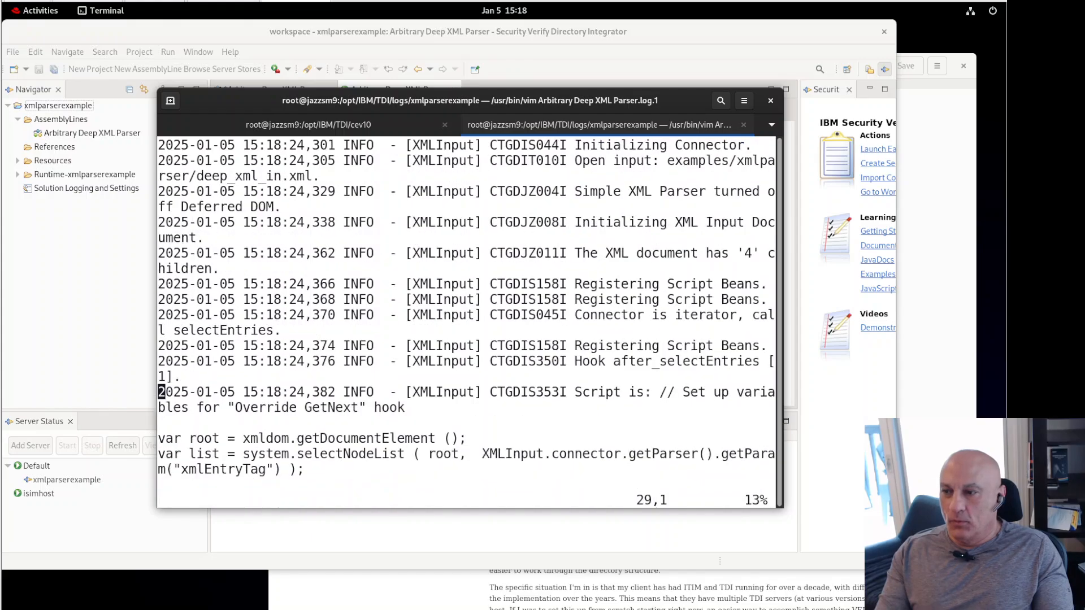
pyautogui.press('Down')
pyautogui.press('Down')
pyautogui.press('Down')
pyautogui.press('Down')
pyautogui.press('Down')
pyautogui.press('Down')
pyautogui.press('Down')
pyautogui.press('Down')
pyautogui.press('Down')
pyautogui.press('Down')
pyautogui.press('Down')
pyautogui.press('Down')
pyautogui.press('Down')
pyautogui.press('Down')
pyautogui.press('Down')
pyautogui.press('Down')
pyautogui.press('Down')
pyautogui.press('Down')
pyautogui.press('Down')
pyautogui.press('Down')
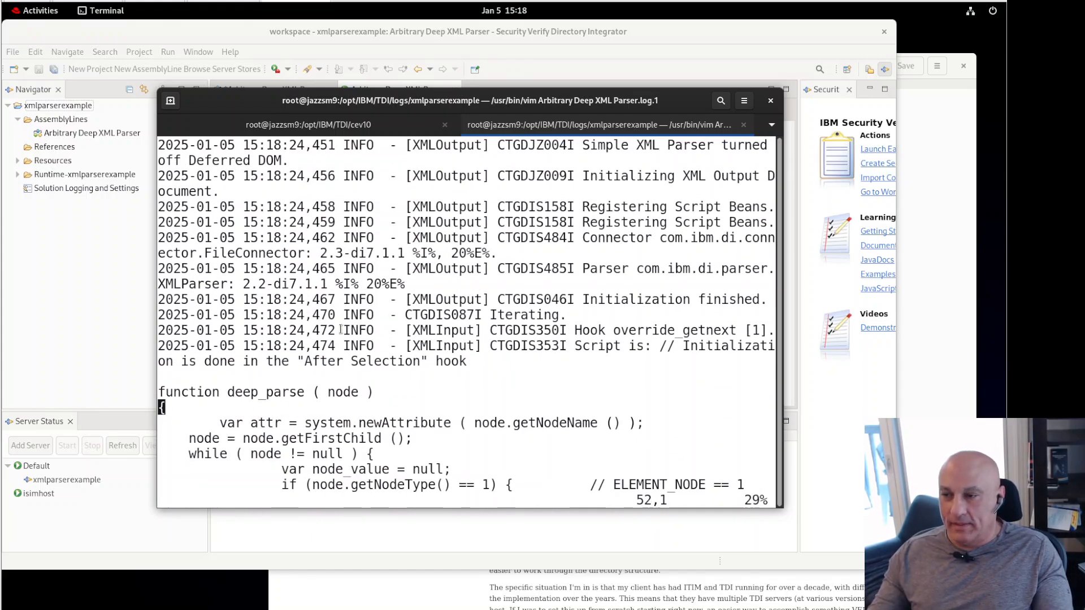
pyautogui.moveTo(158, 391); pyautogui.dragTo(437, 469)
pyautogui.click(476, 330)
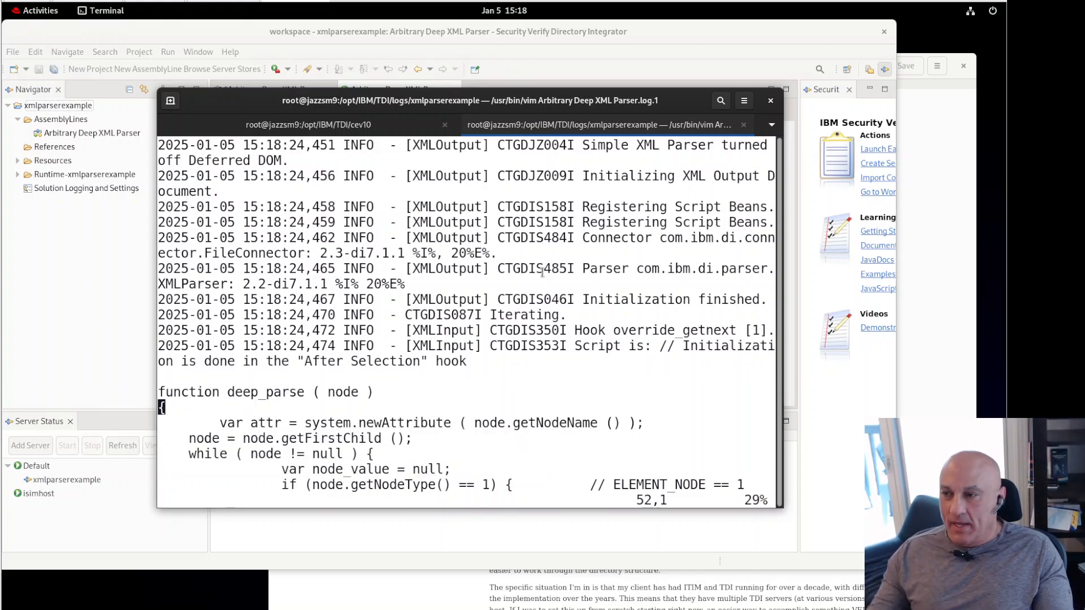
pyautogui.write(':')
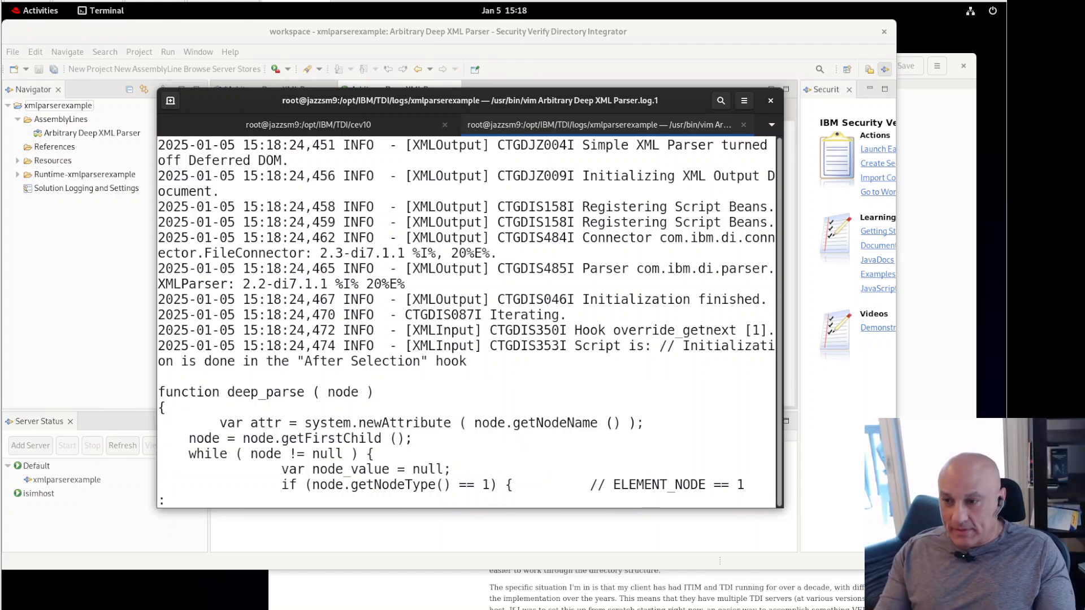
pyautogui.write('q')
pyautogui.press('Return')
# Step: Try Property and JavaScript values for XMLOutput's Detailed Log, cancel unchanged, and revisit the run log
pyautogui.click(463, 29)
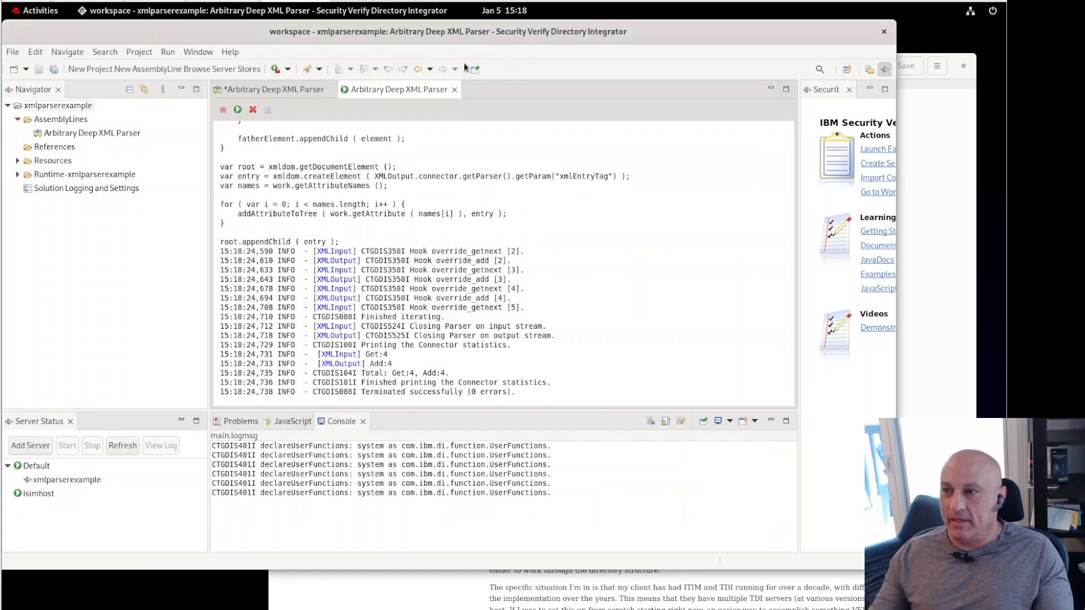
pyautogui.click(293, 91)
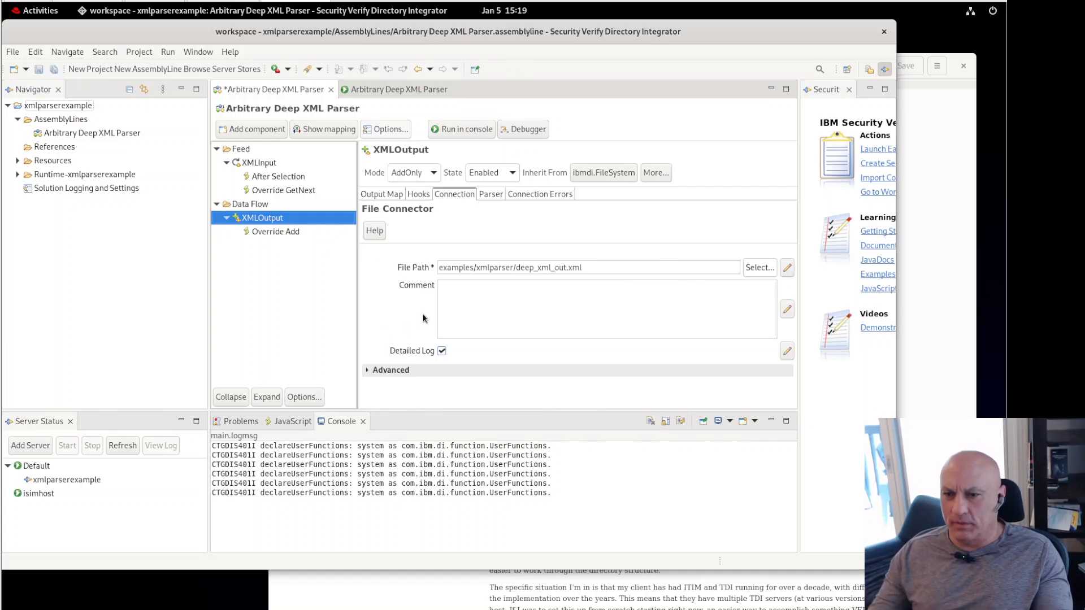
pyautogui.click(409, 352)
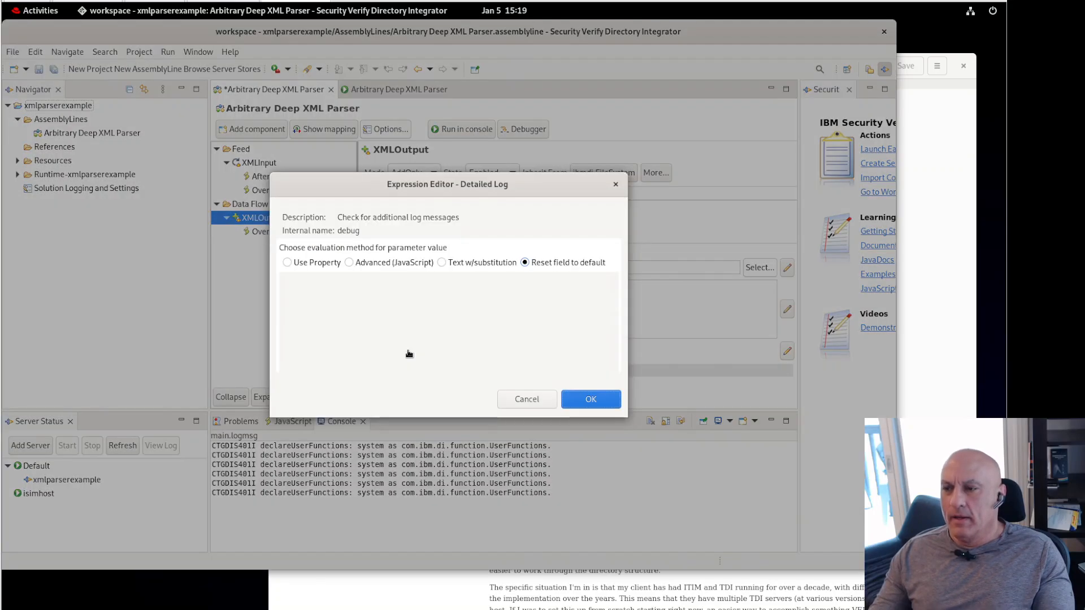
pyautogui.click(297, 264)
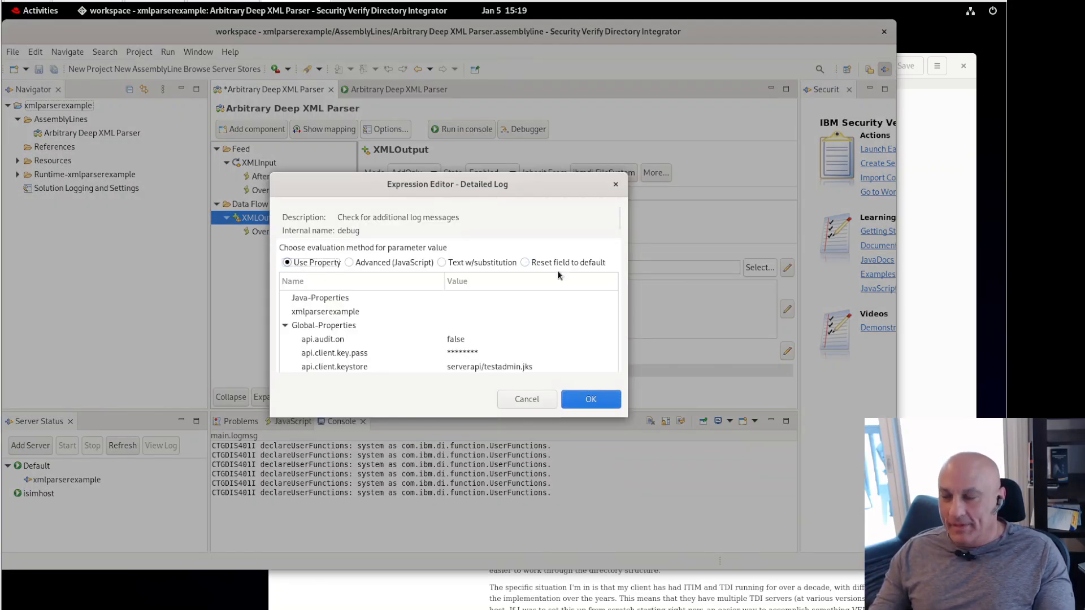
pyautogui.click(361, 264)
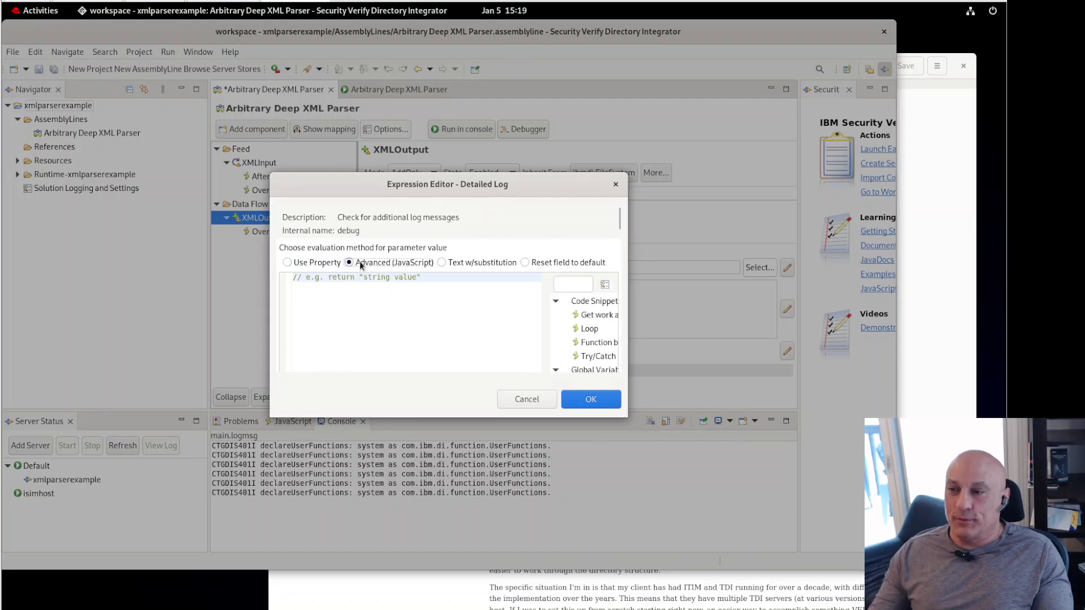
pyautogui.click(319, 264)
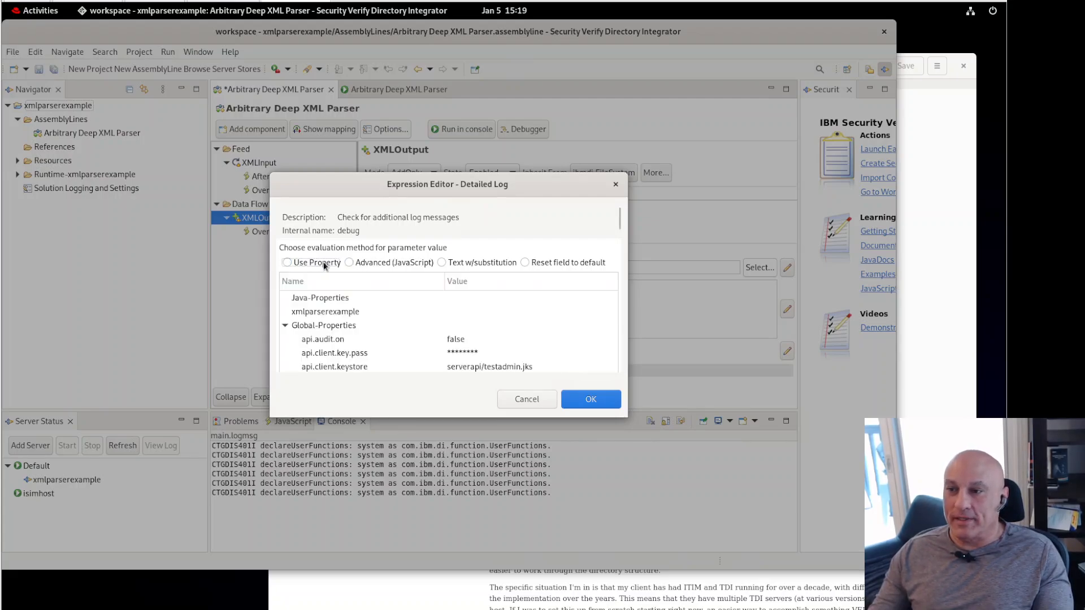
pyautogui.click(374, 262)
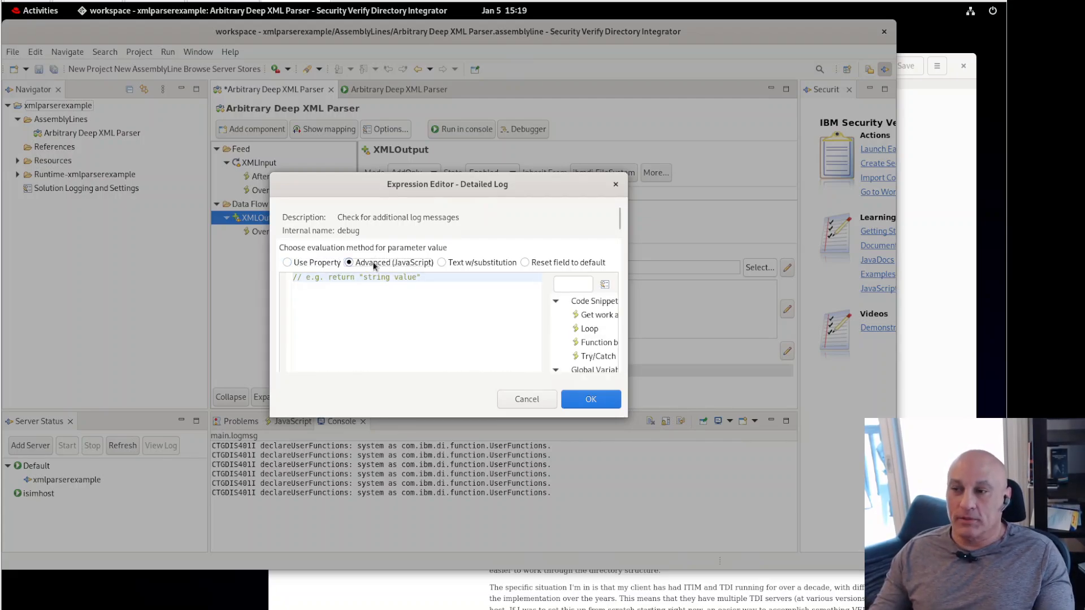
pyautogui.click(538, 401)
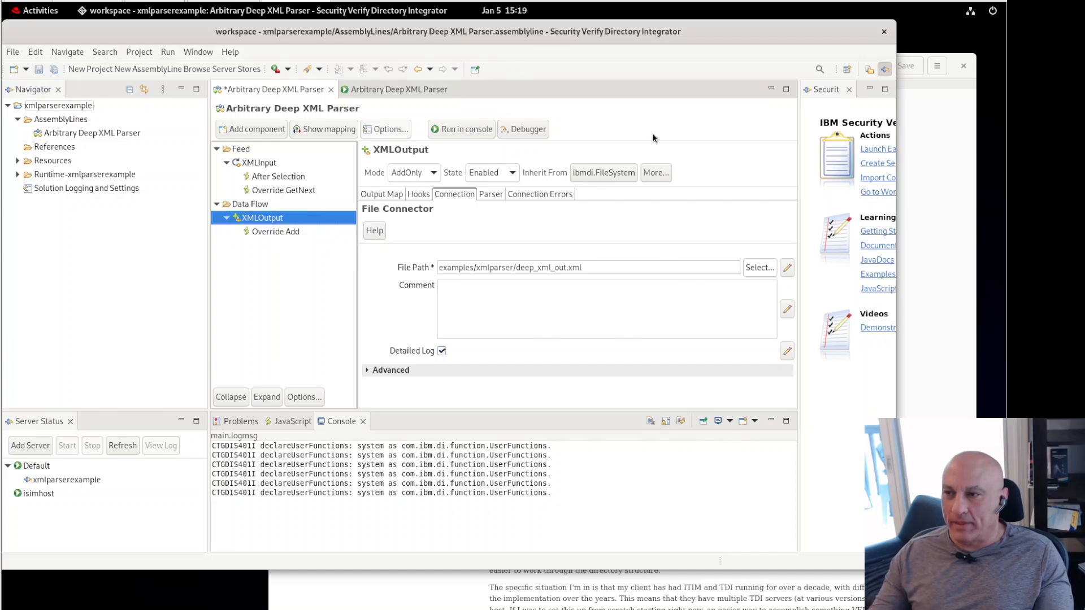
pyautogui.click(392, 89)
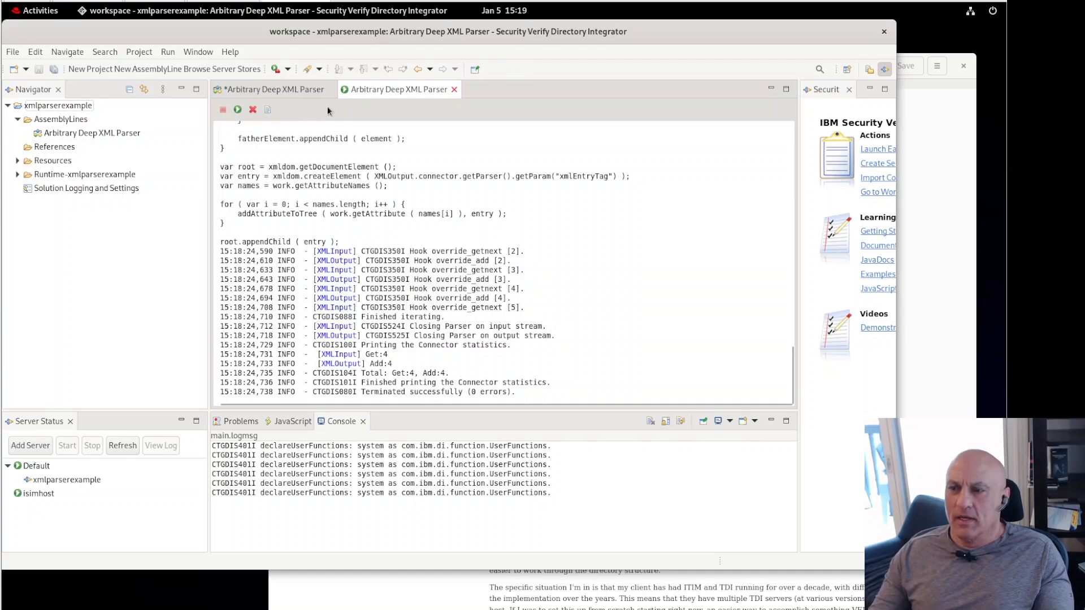
pyautogui.click(288, 93)
# Step: Save the assembly line and review its FileRollerAppender log settings, leaving them unchanged
pyautogui.hotkey('ctrl', 's')
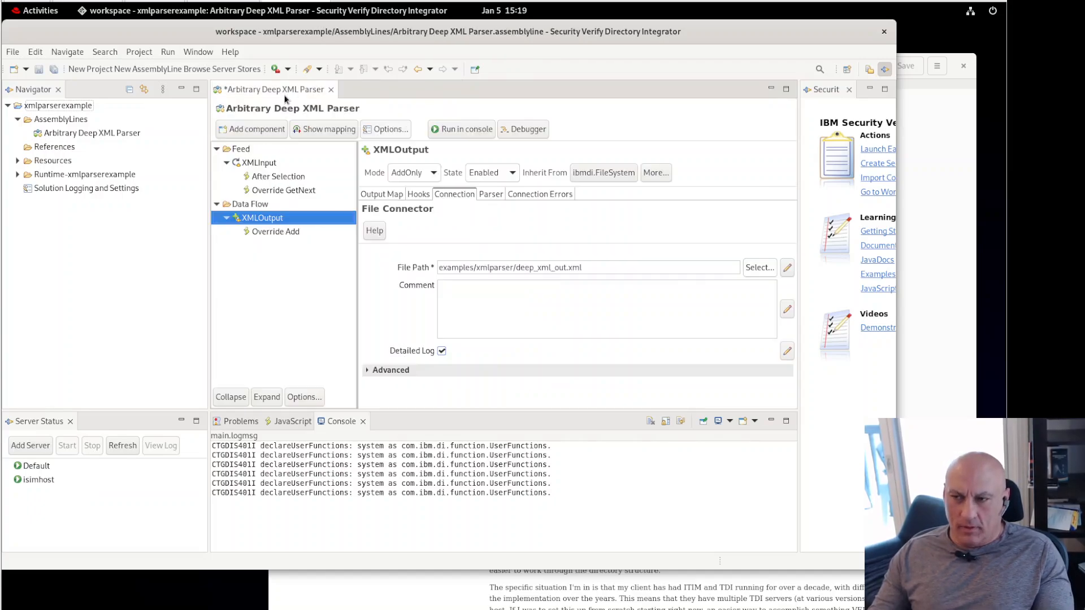
pyautogui.click(386, 130)
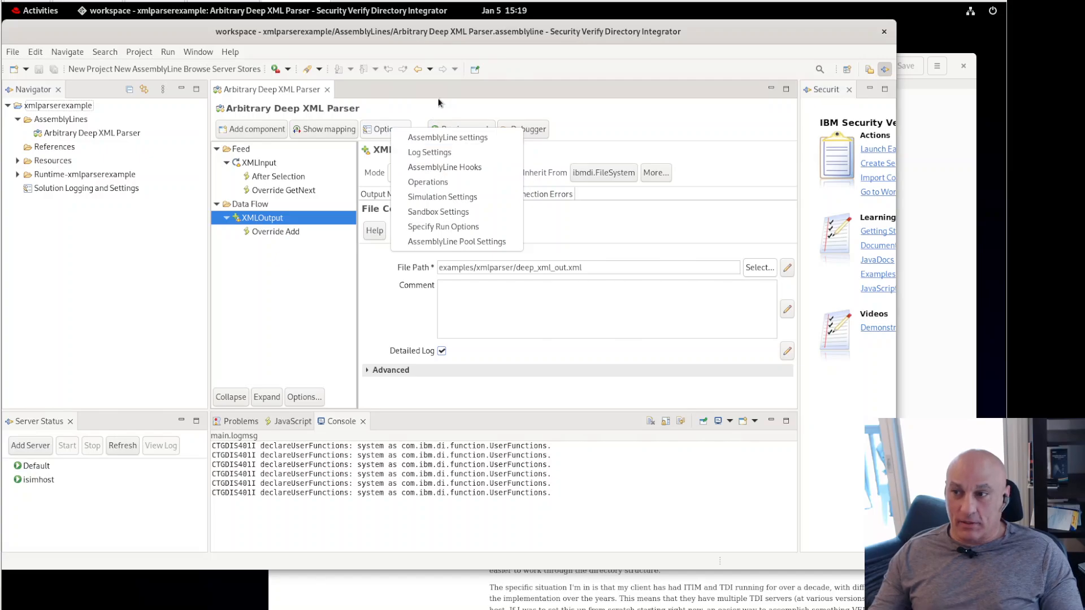
pyautogui.click(373, 129)
pyautogui.click(384, 124)
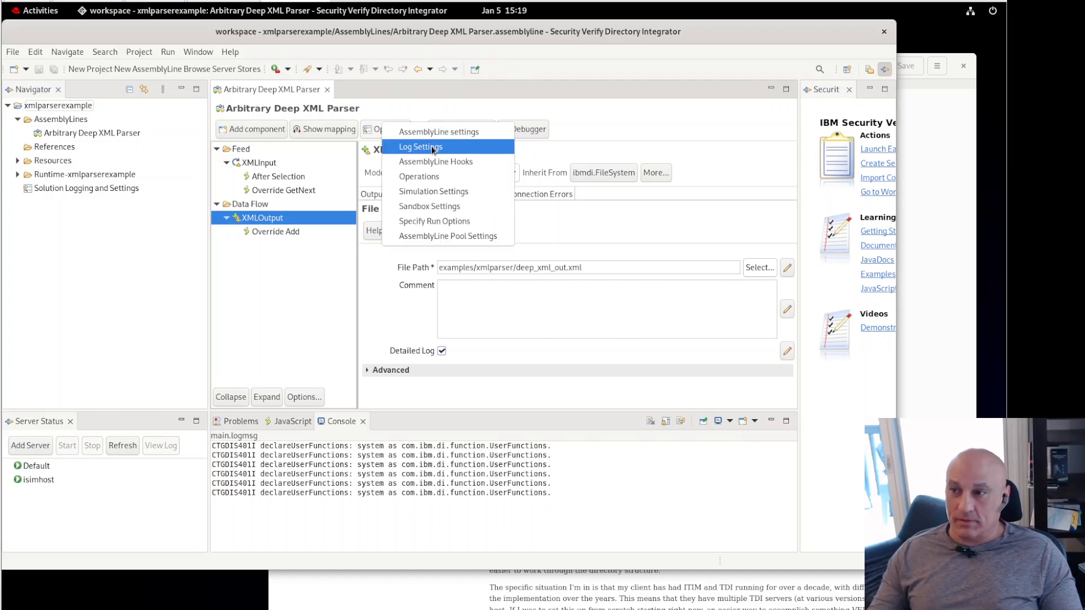
pyautogui.click(432, 148)
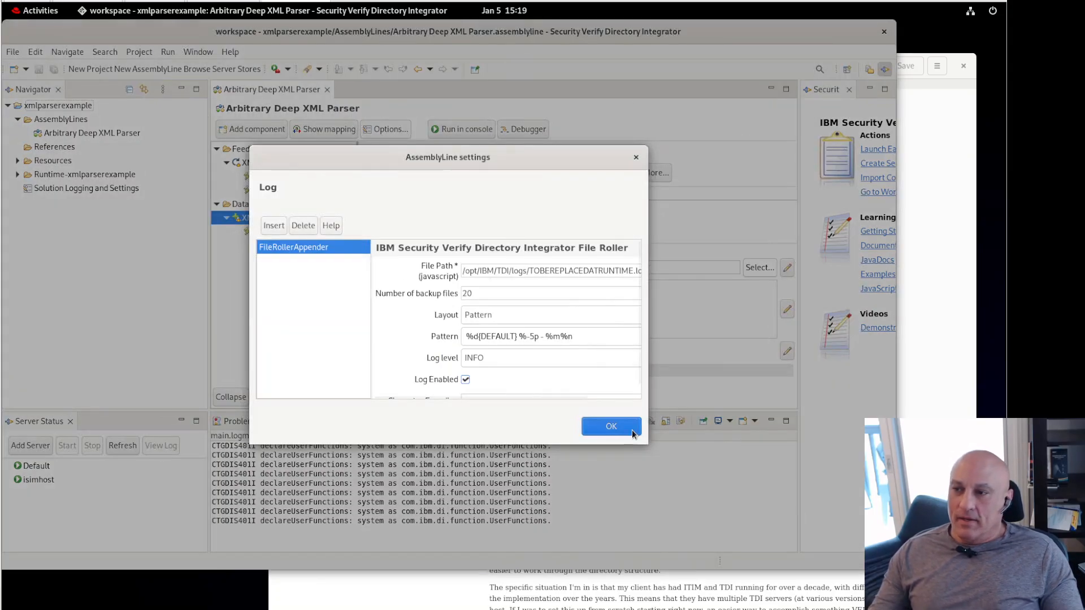
pyautogui.click(604, 430)
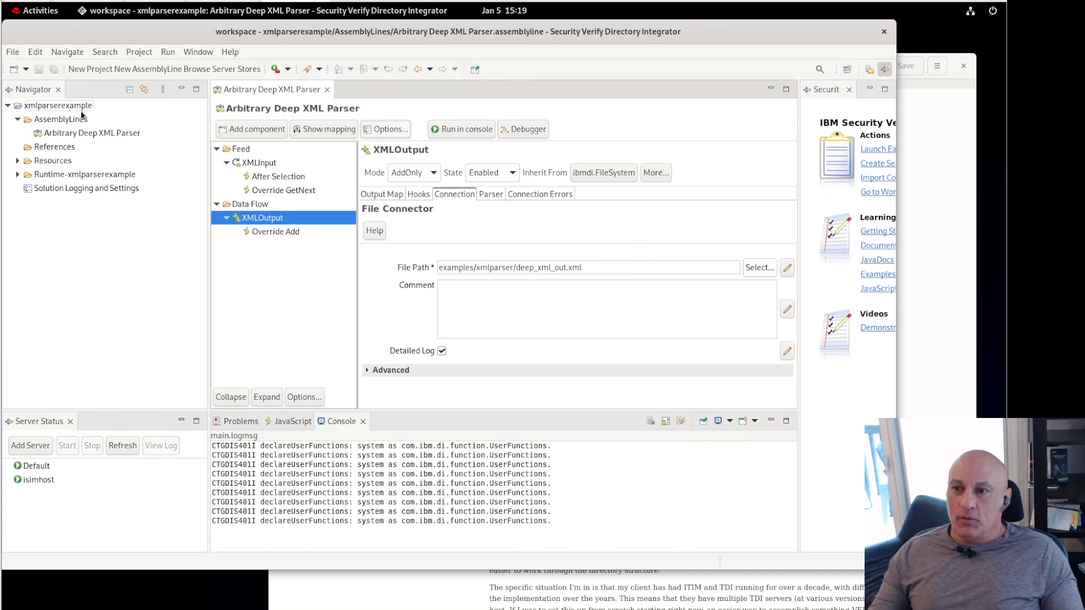
pyautogui.click(81, 109)
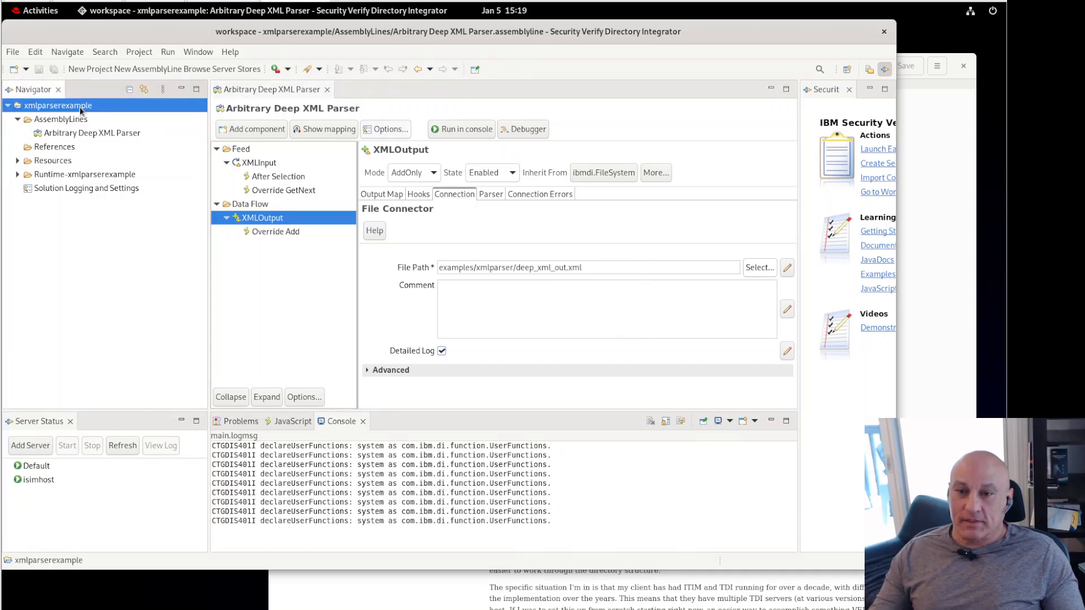
# Step: Add a FileRollerAppender logger to the xmlparserexample solution's Logging and Settings
pyautogui.rightClick(81, 108)
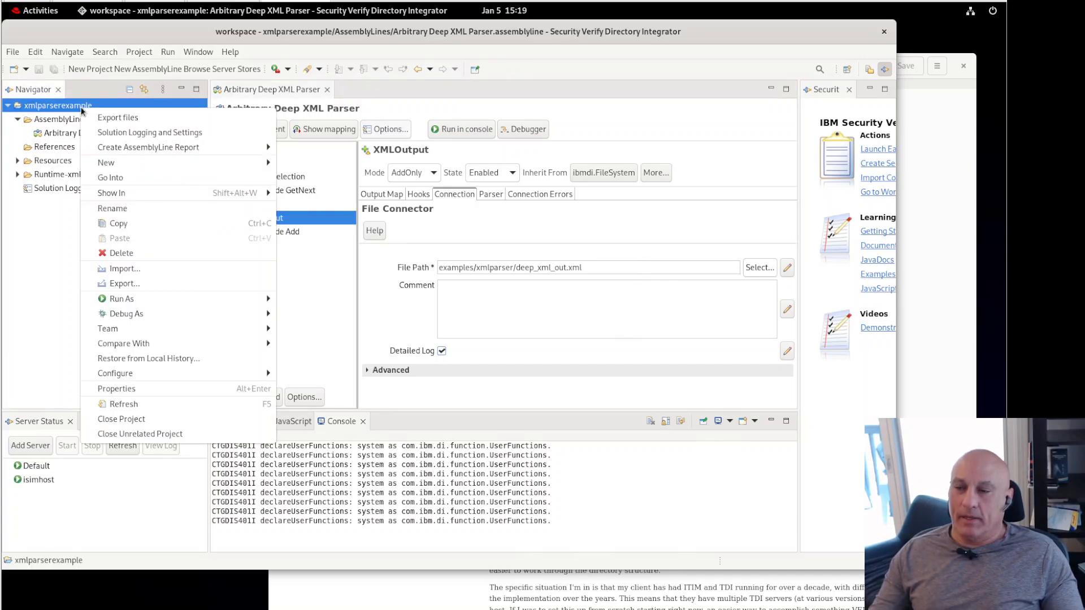
pyautogui.click(130, 134)
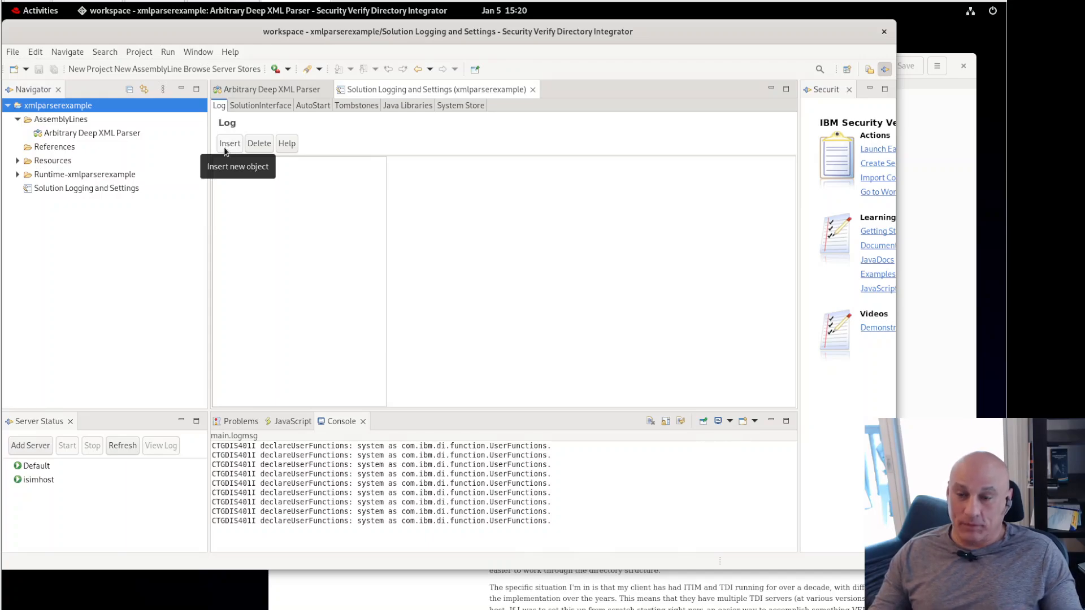
pyautogui.click(229, 145)
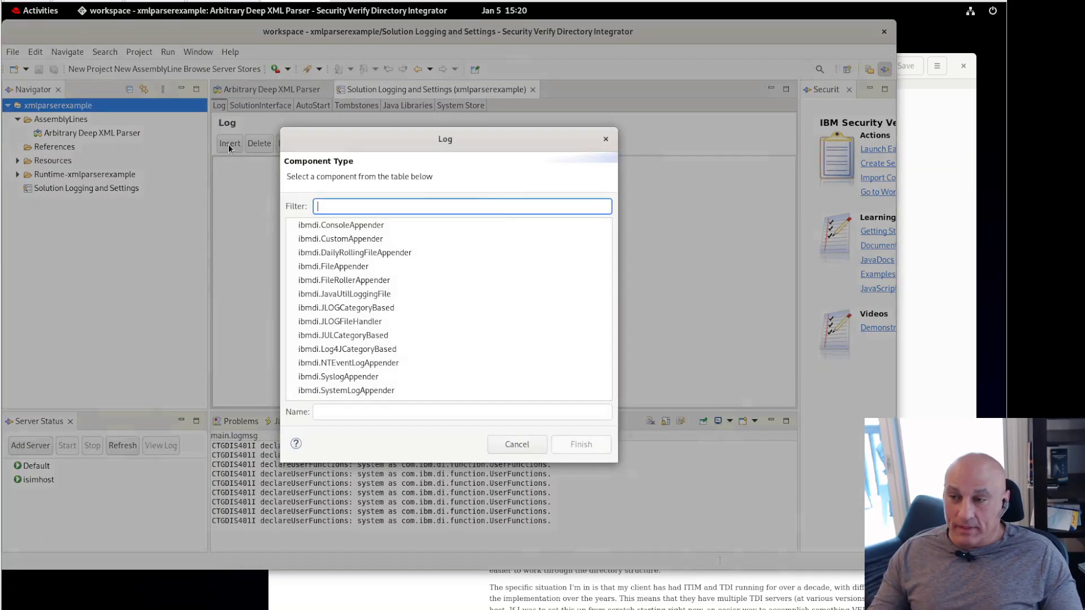
pyautogui.click(334, 280)
pyautogui.click(575, 447)
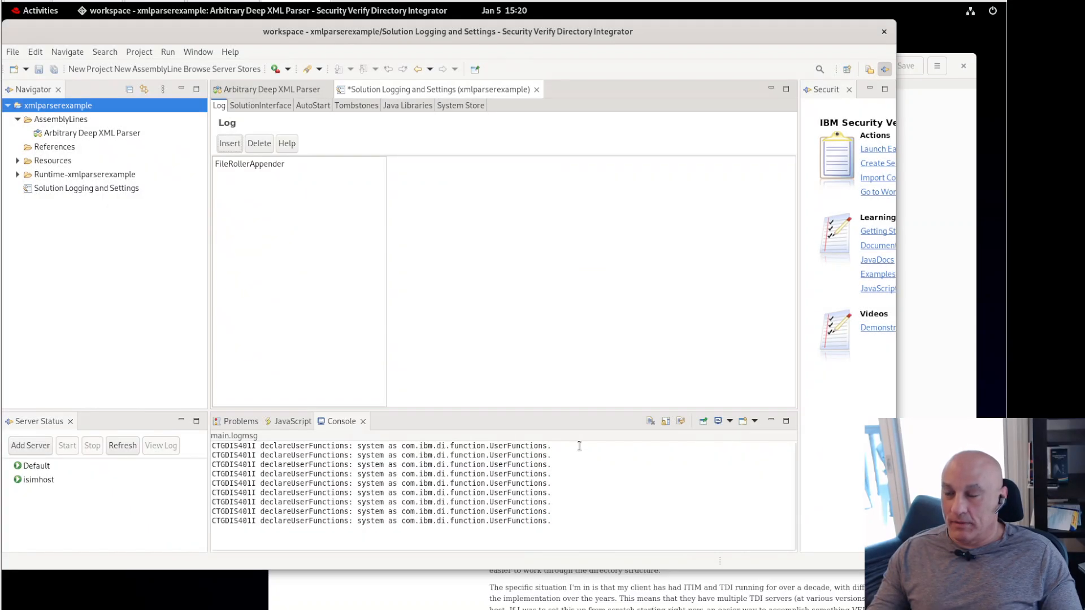
# Step: Set the appender's File Path to the prepared JavaScript per-assembly-line path script and save
pyautogui.click(253, 165)
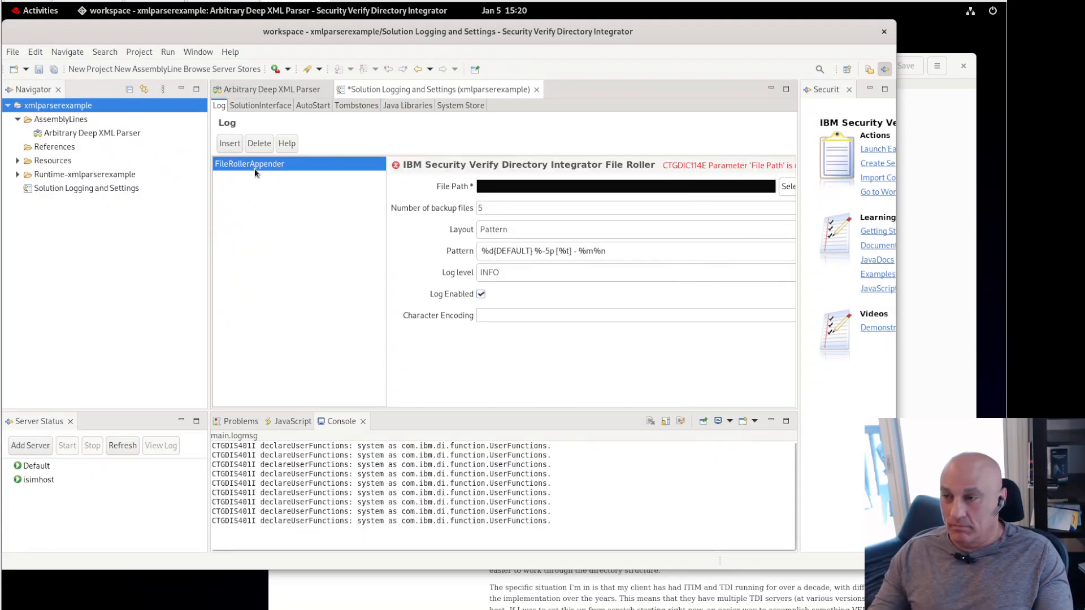
pyautogui.click(933, 213)
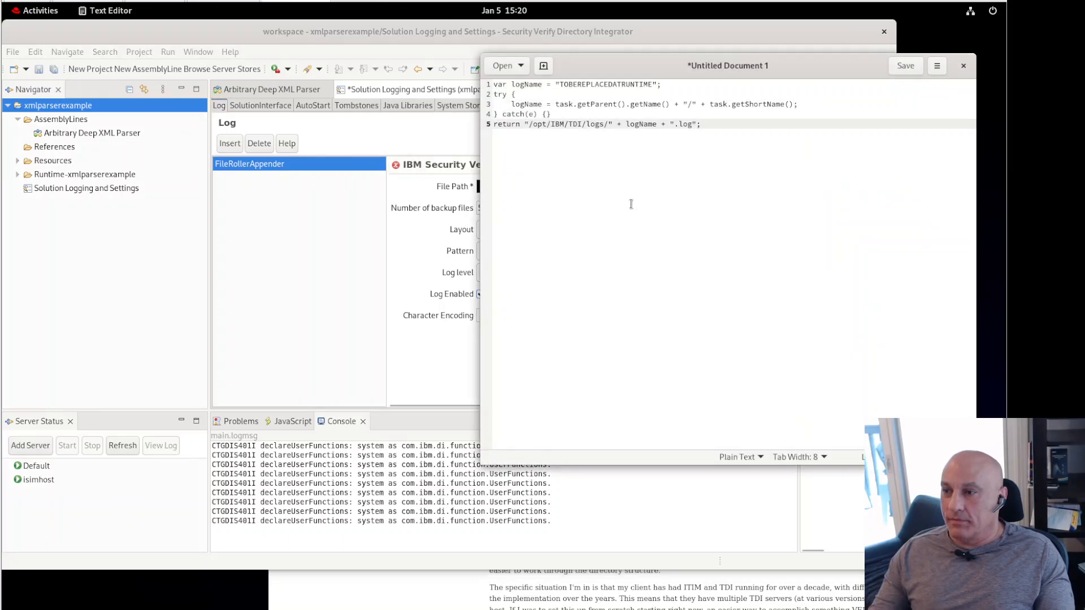
pyautogui.click(455, 151)
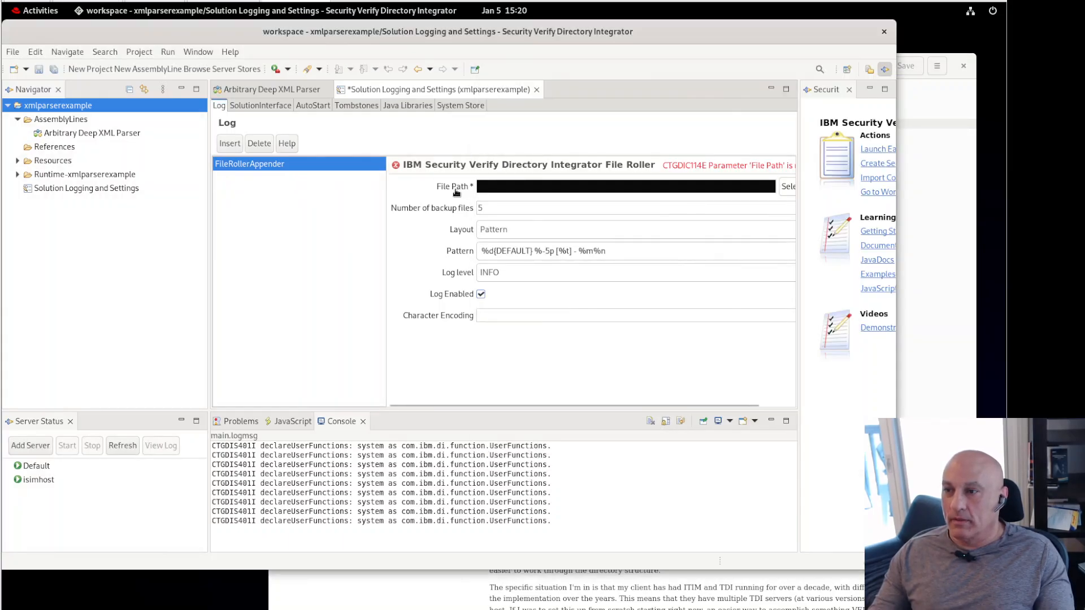
pyautogui.click(456, 187)
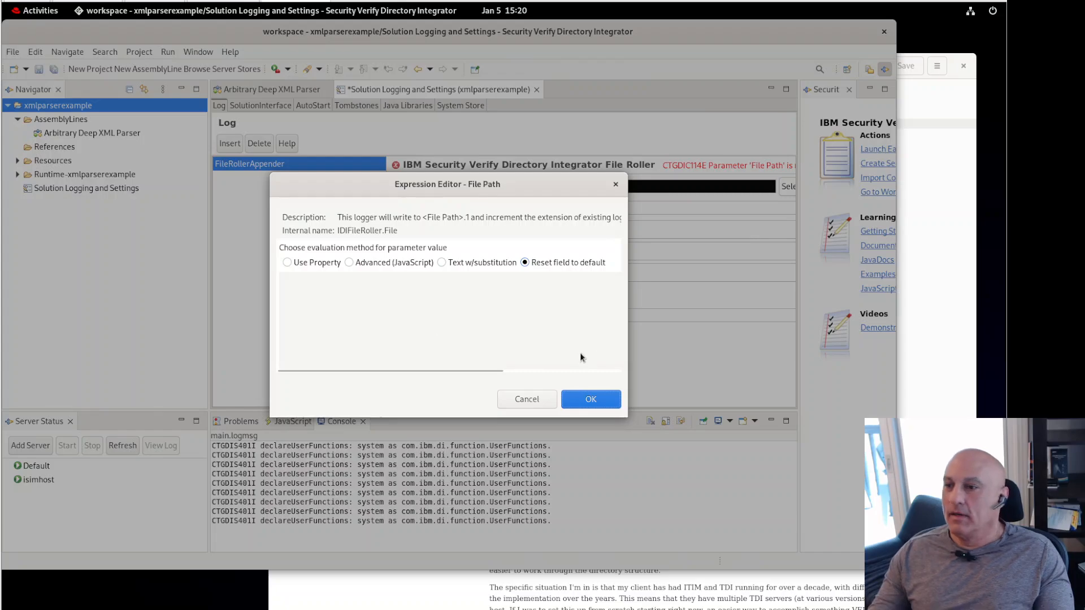
pyautogui.click(350, 263)
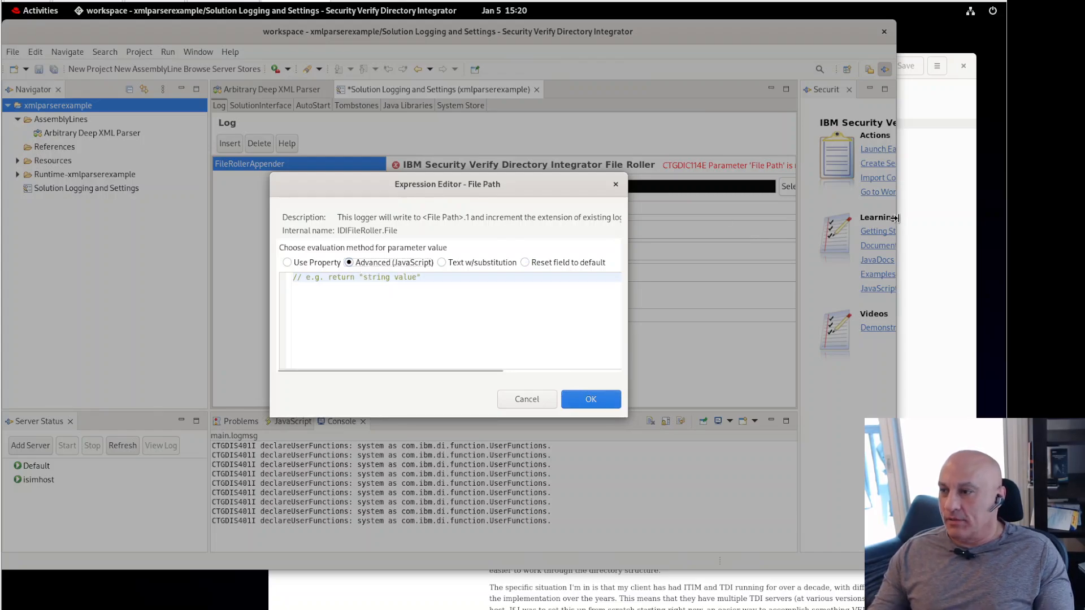
pyautogui.click(699, 172)
pyautogui.hotkey('ctrl', 'a')
pyautogui.hotkey('ctrl', 'c')
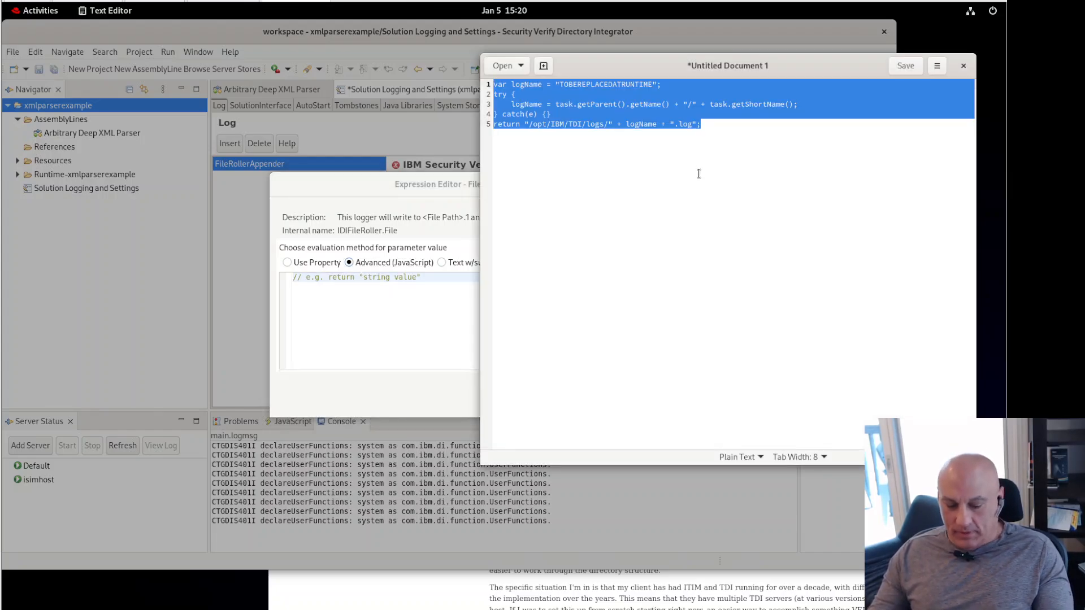
pyautogui.click(433, 295)
pyautogui.hotkey('ctrl', 'a')
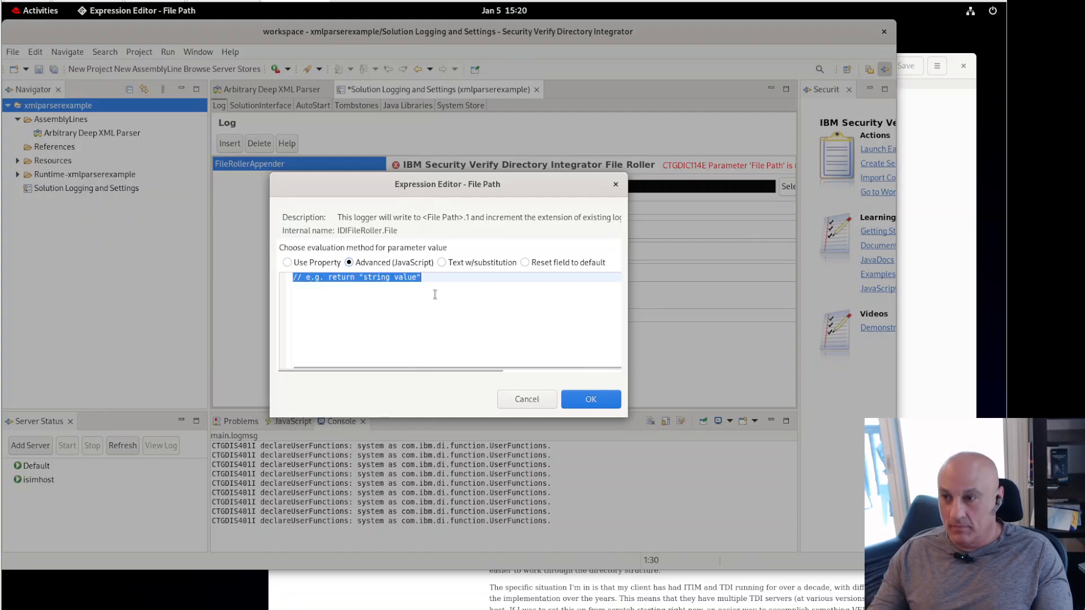
pyautogui.hotkey('ctrl', 'v')
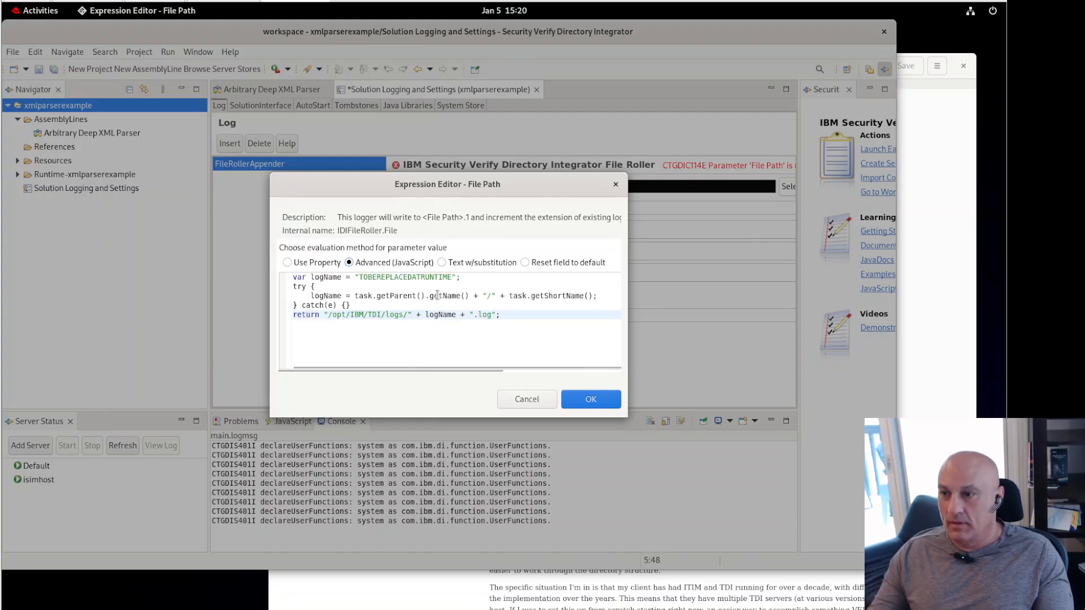
pyautogui.click(587, 399)
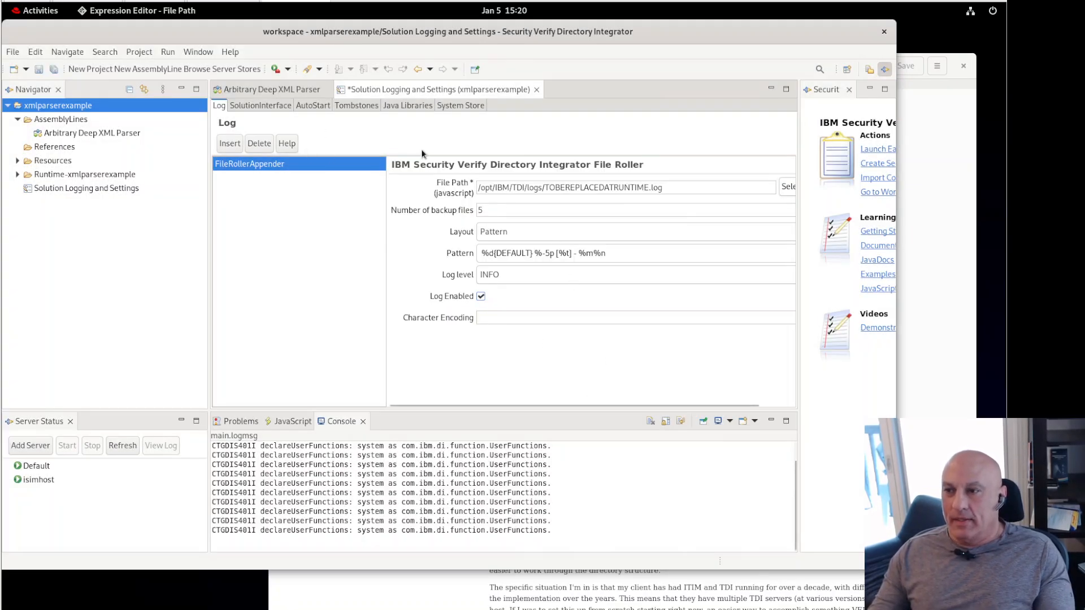
pyautogui.hotkey('ctrl', 's')
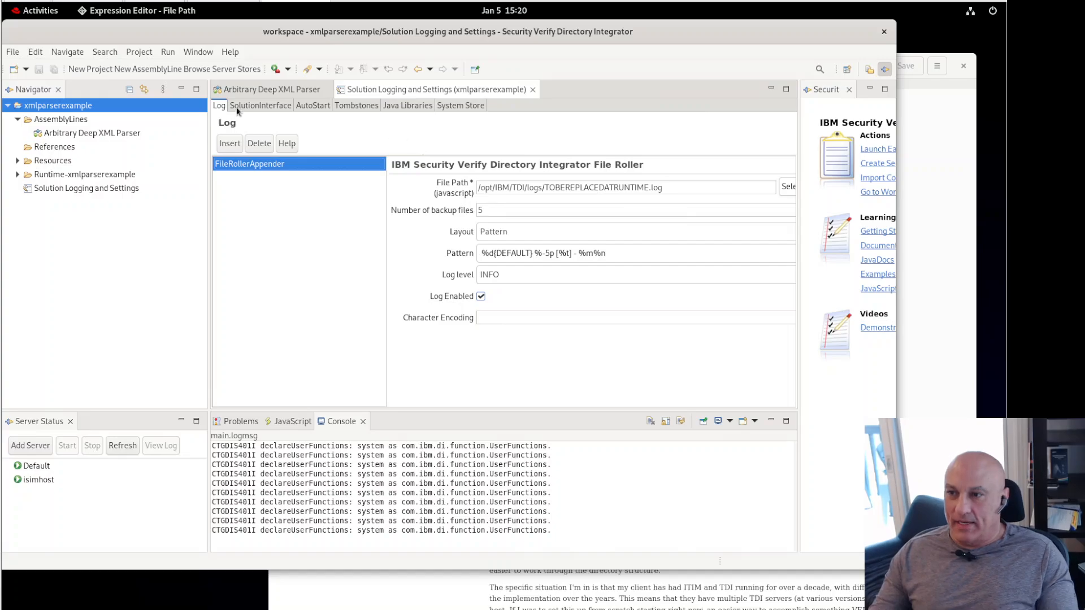
# Step: Rerun Arbitrary Deep XML Parser in the console with the solution logger active (Get:4, Add:4, 0 errors)
pyautogui.click(261, 90)
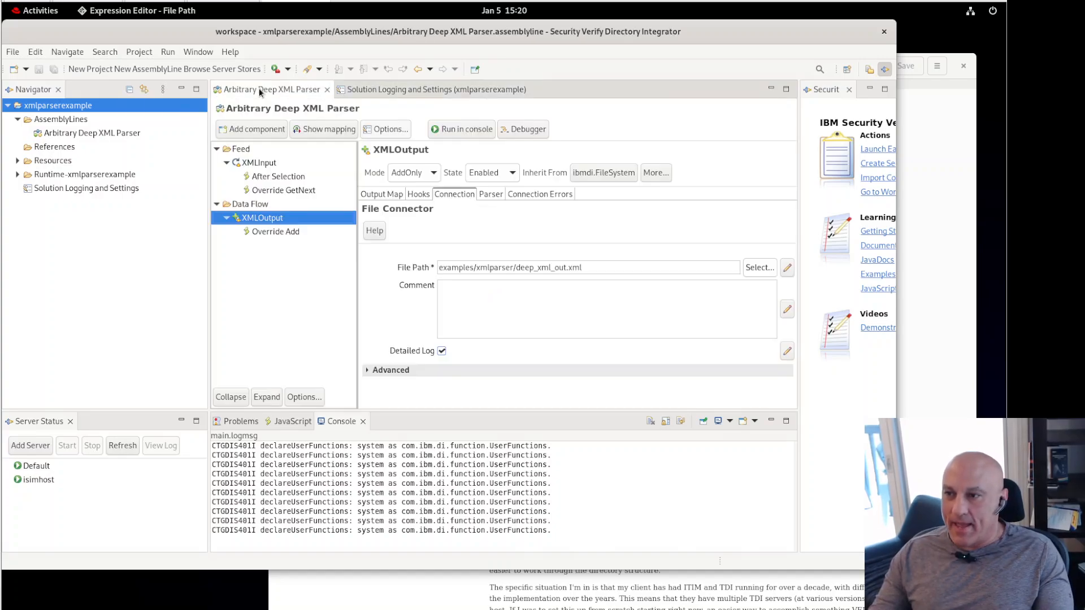
pyautogui.click(470, 128)
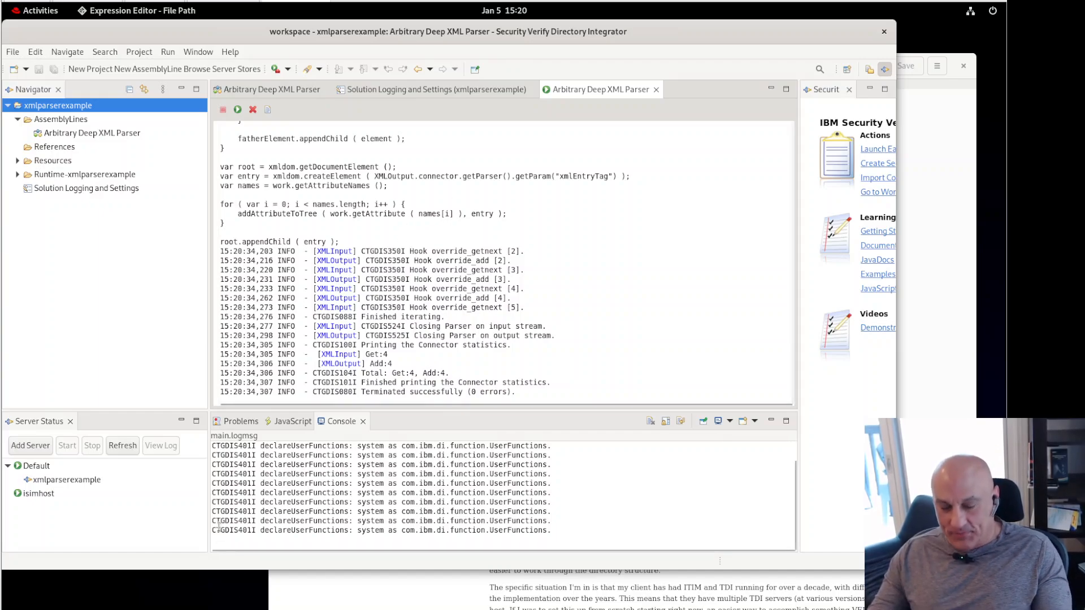
pyautogui.hotkey('alt', 'Tab')
pyautogui.hotkey('alt', 'Tab')
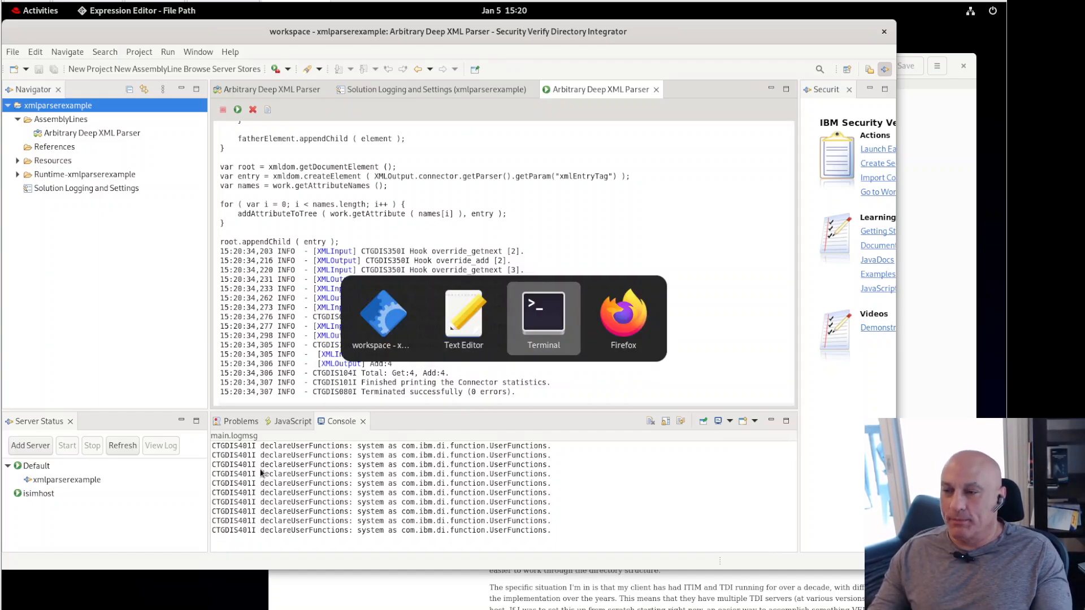
# Step: Move up to /opt/IBM/TDI/logs, list it, and highlight TOBEREPLACEDATRUNTIME.log, then return to Directory Integrator
pyautogui.write('cd ')
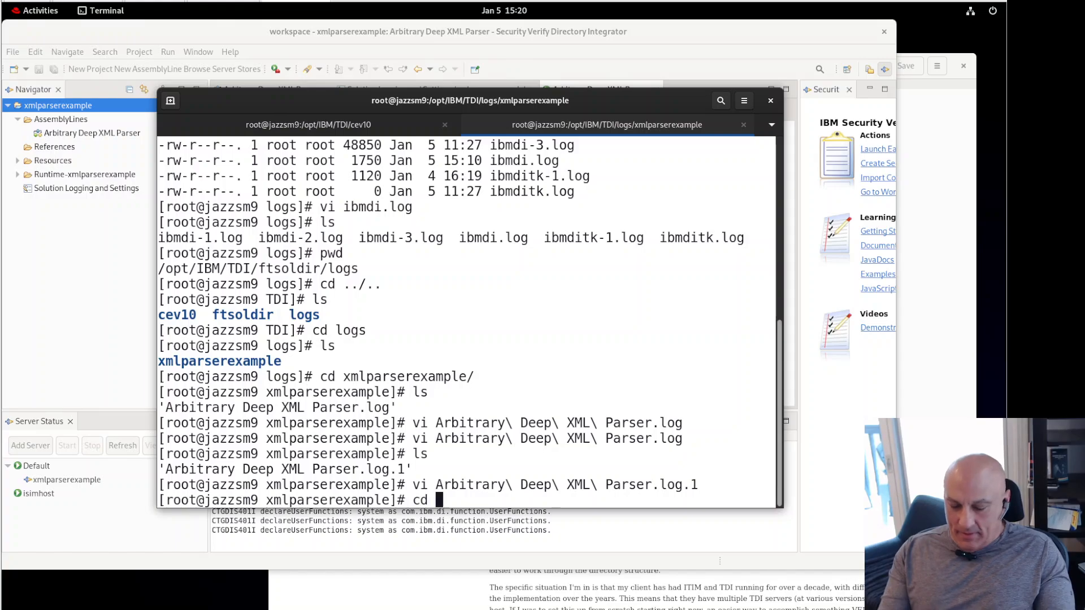
pyautogui.write('..')
pyautogui.press('Return')
pyautogui.write('pw')
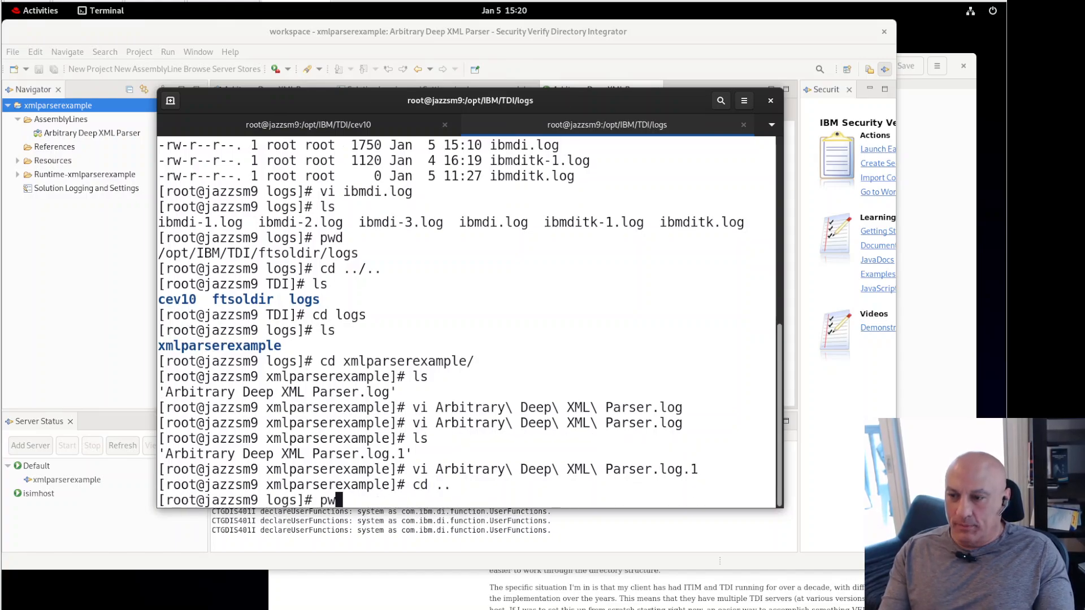
pyautogui.write('d')
pyautogui.press('Return')
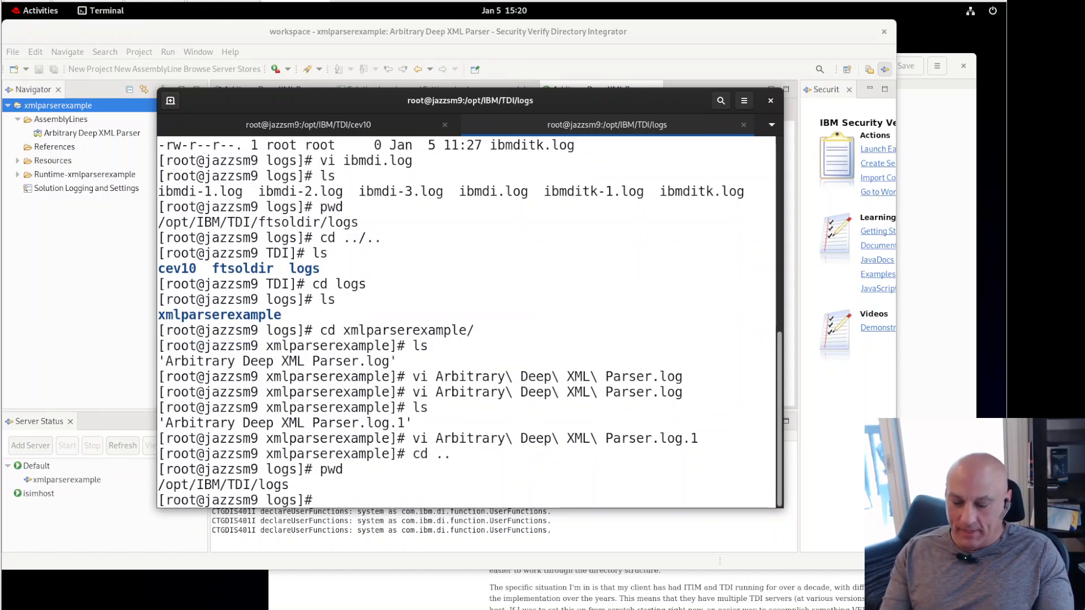
pyautogui.write('ls')
pyautogui.press('Return')
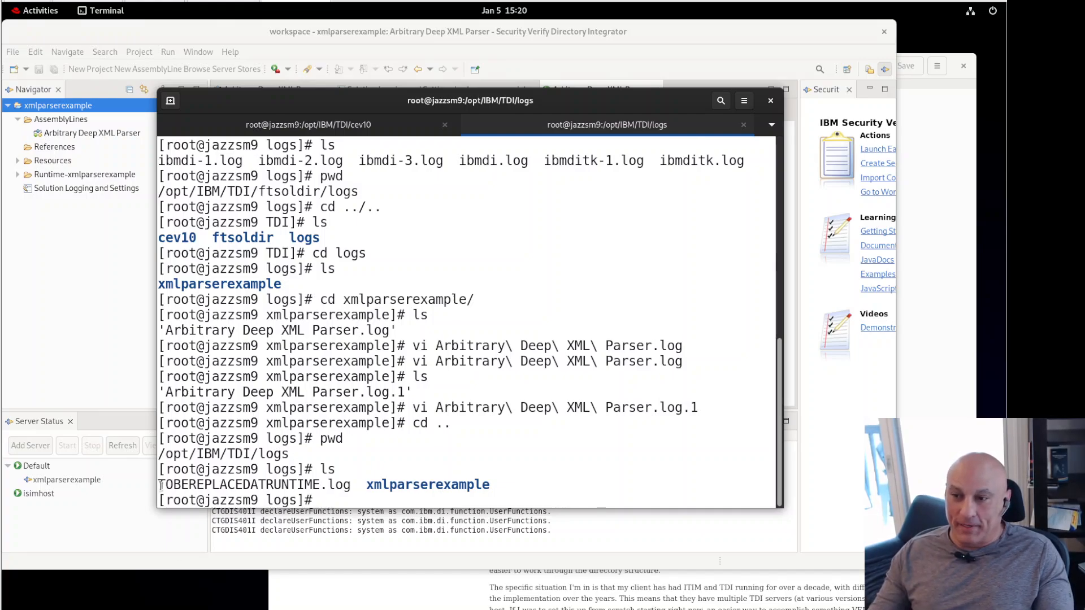
pyautogui.moveTo(158, 486); pyautogui.dragTo(353, 486)
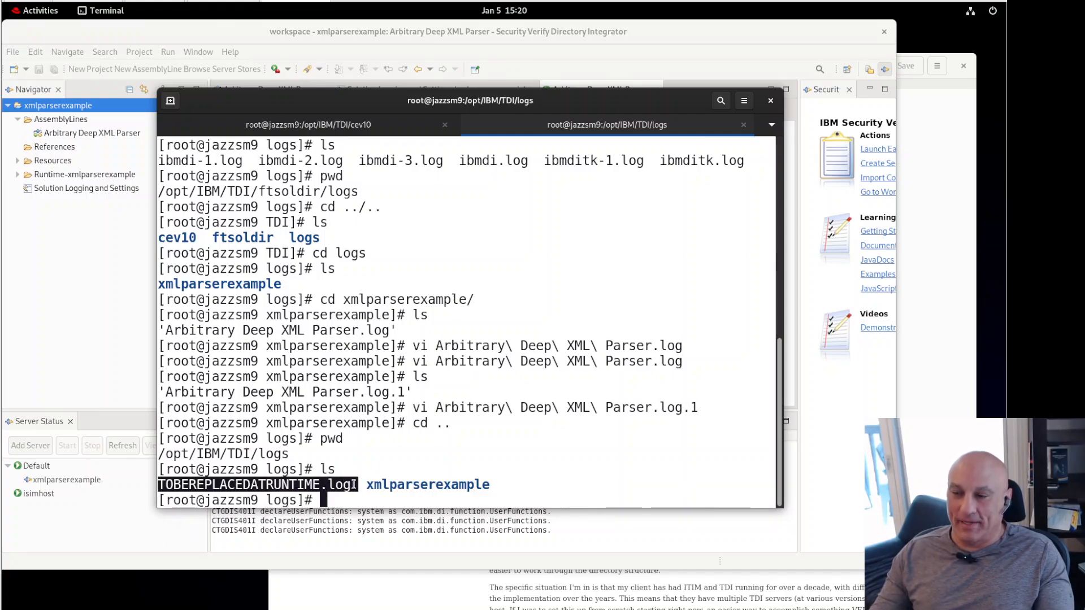
pyautogui.click(308, 413)
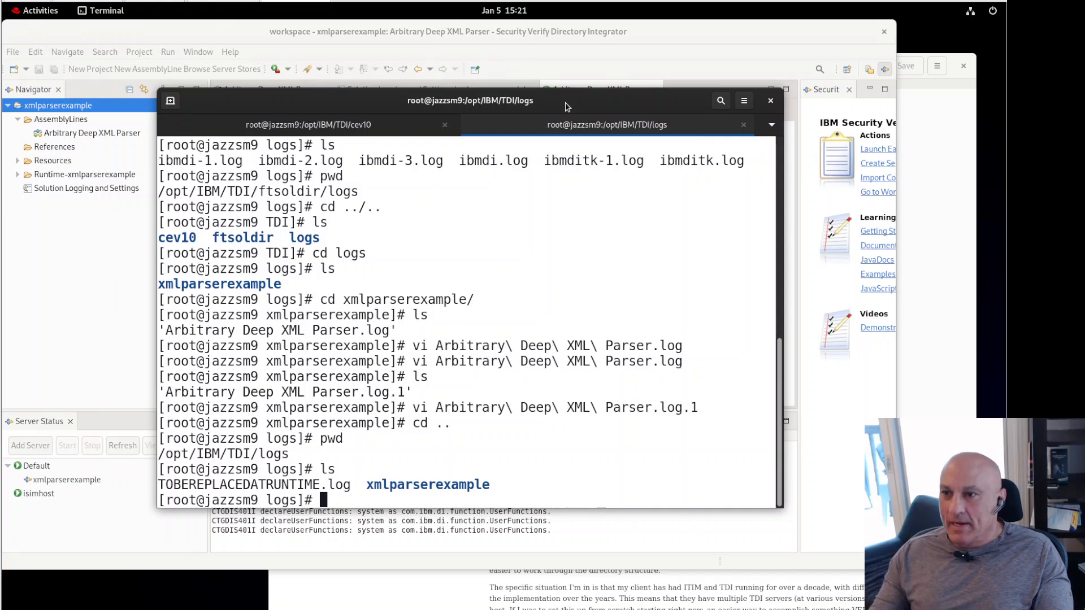
pyautogui.click(500, 36)
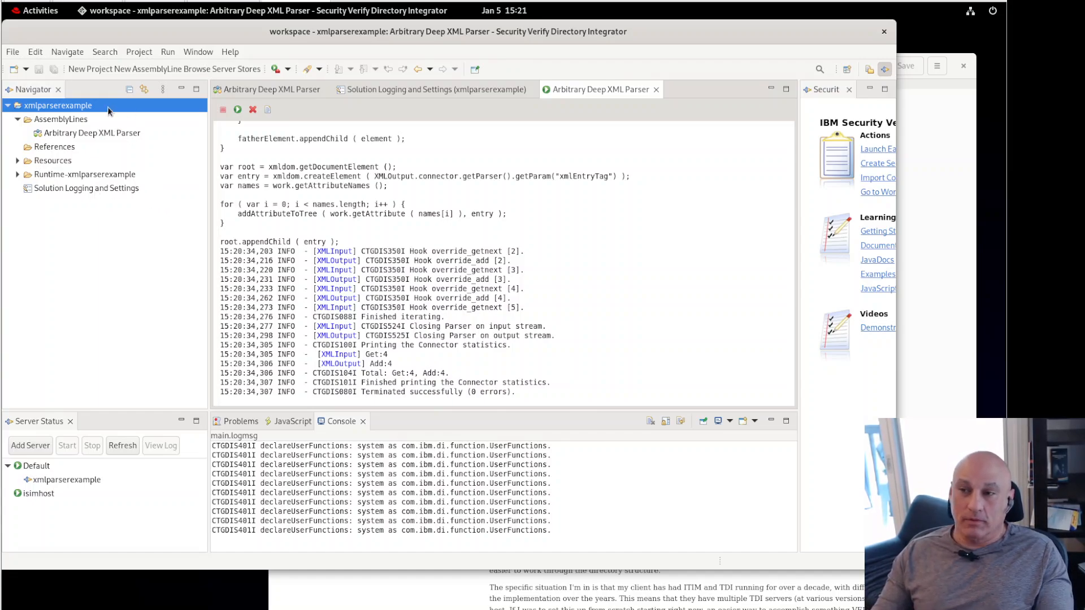
# Step: Check the Arbitrary Deep XML Parser assembly line's FileRollerAppender log settings (INFO, 20 backups), then close them
pyautogui.click(96, 135)
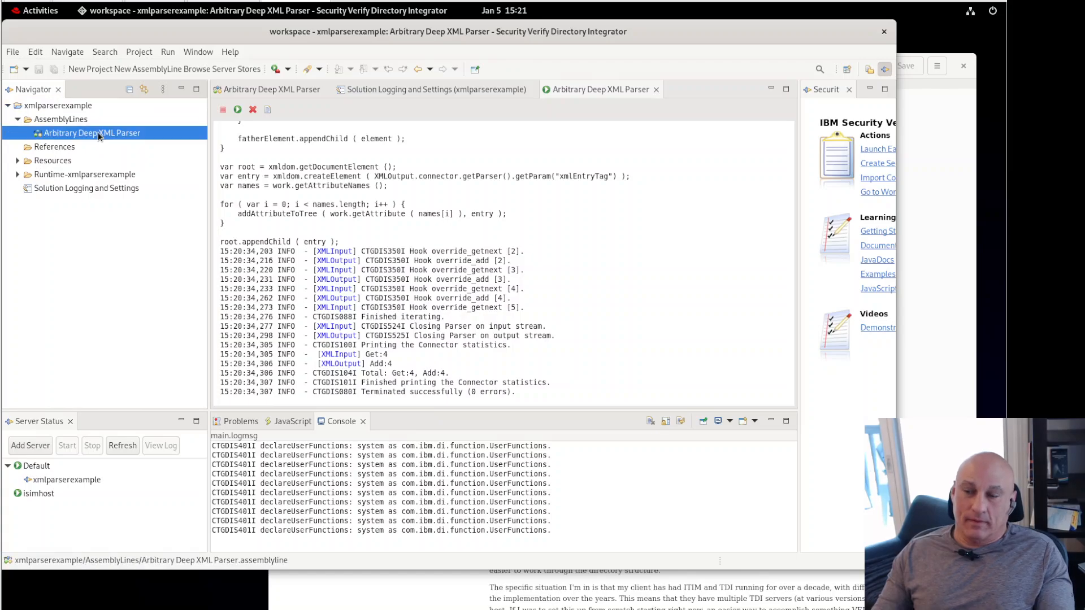
pyautogui.click(277, 90)
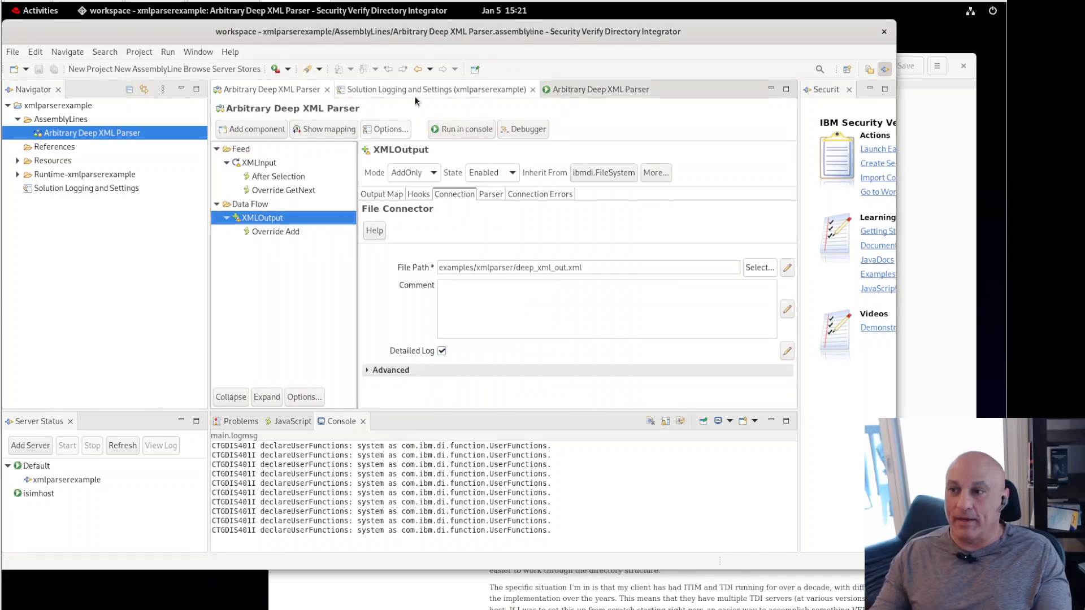
pyautogui.click(389, 130)
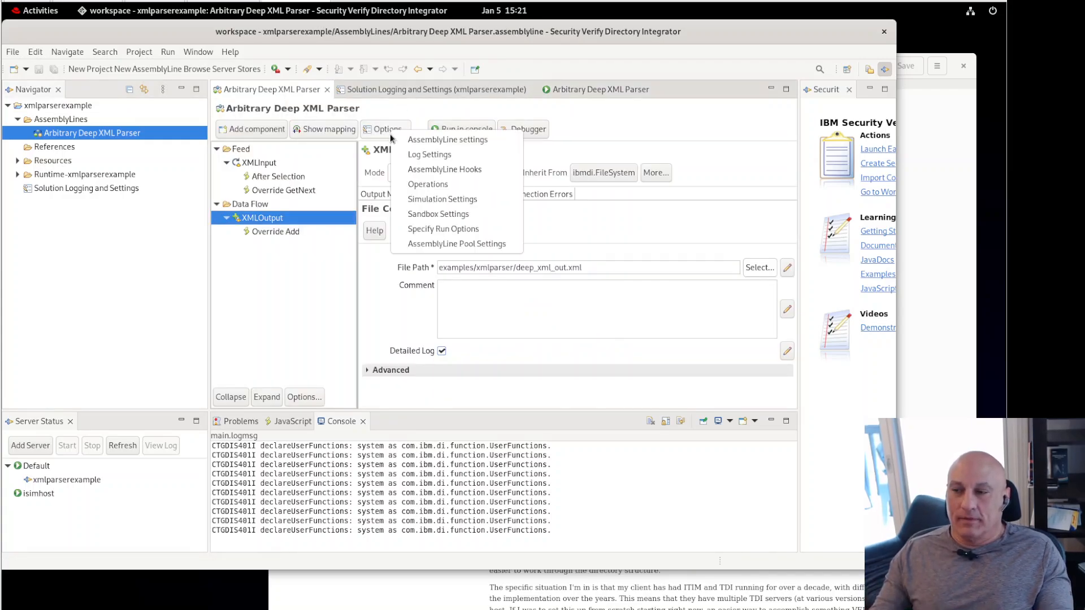
pyautogui.click(432, 157)
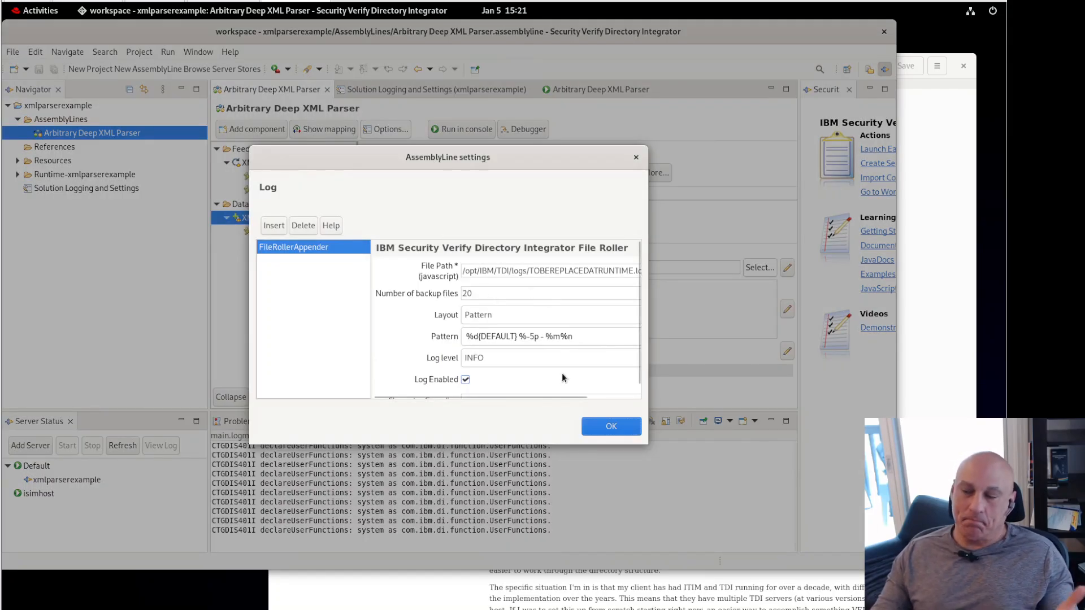
pyautogui.click(604, 428)
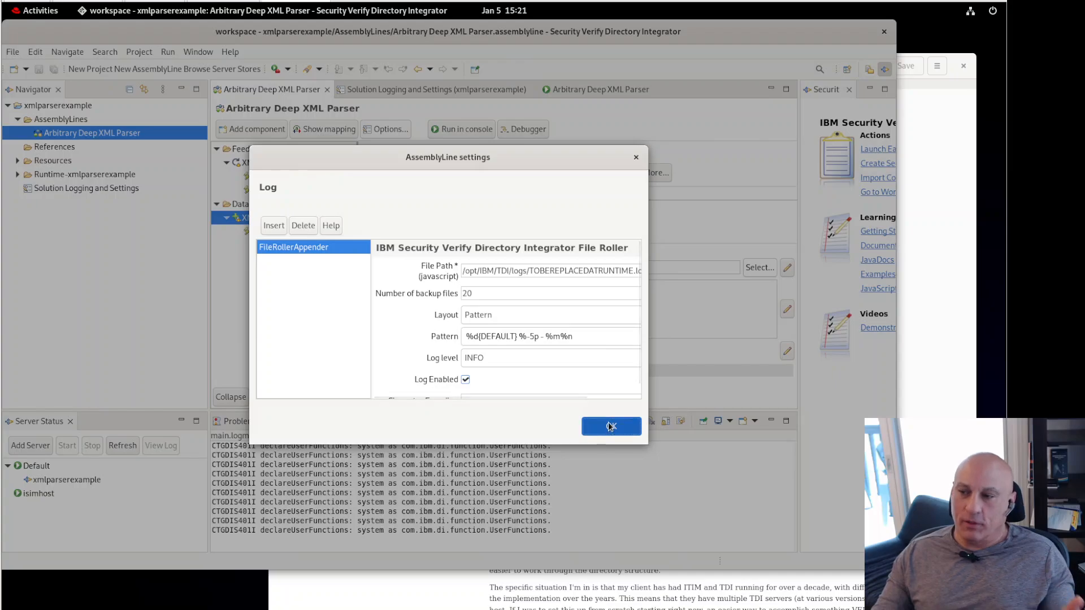